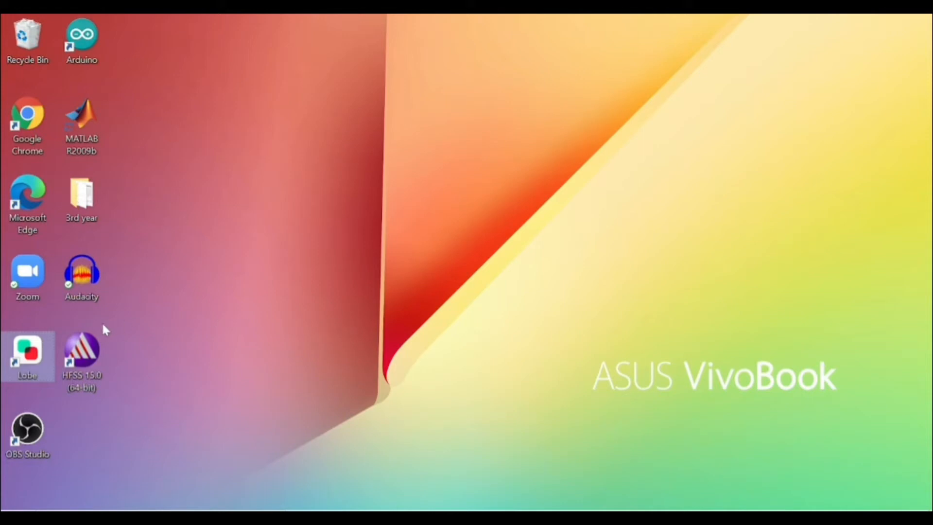
Launch HFSS 15.0 and save the new project on the Desktop as hornantenna
left_click(99, 346)
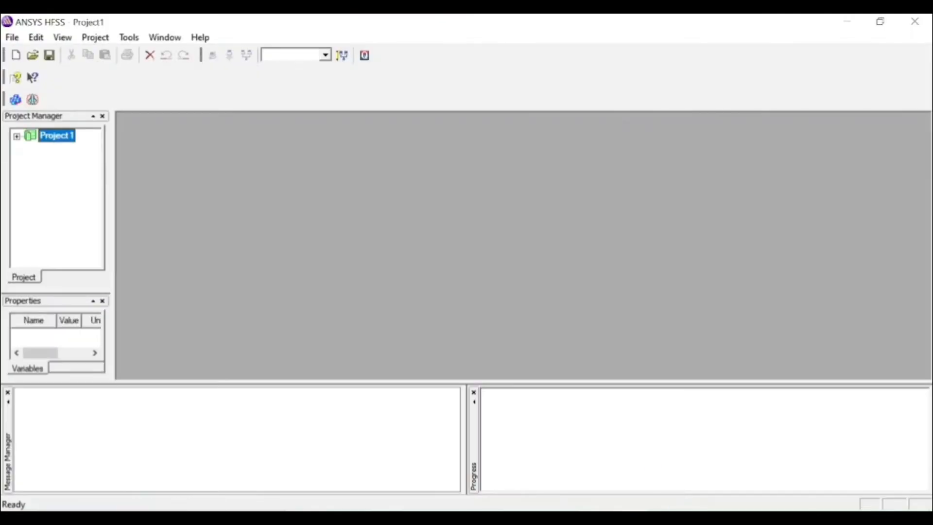
left_click(589, 317)
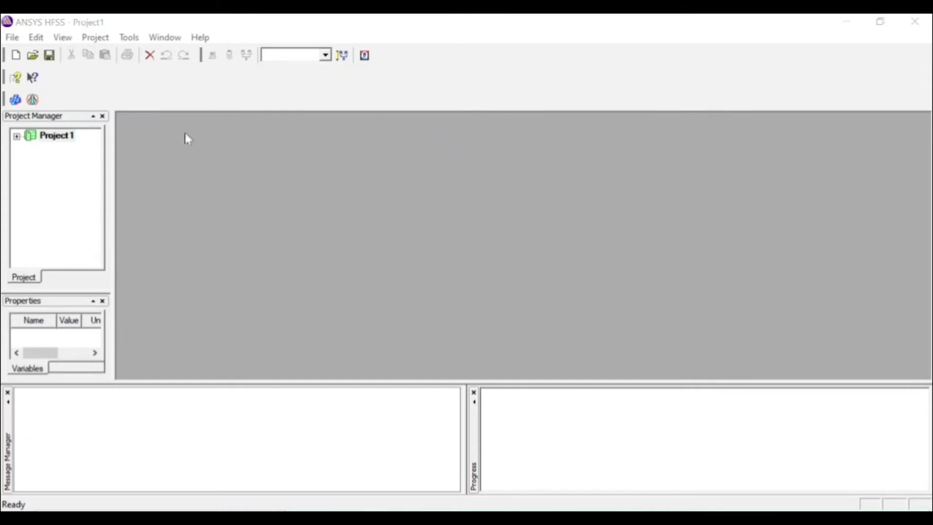
left_click(61, 138)
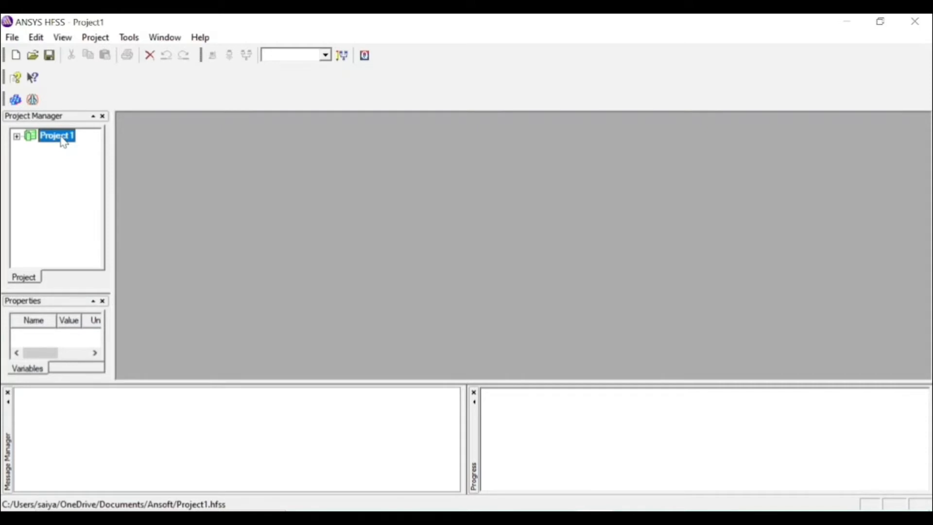
right_click(63, 141)
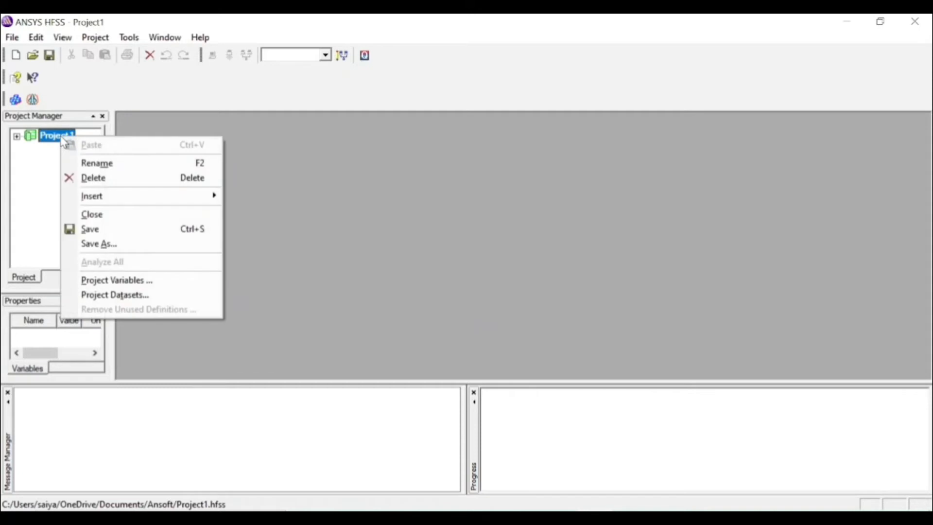
left_click(146, 241)
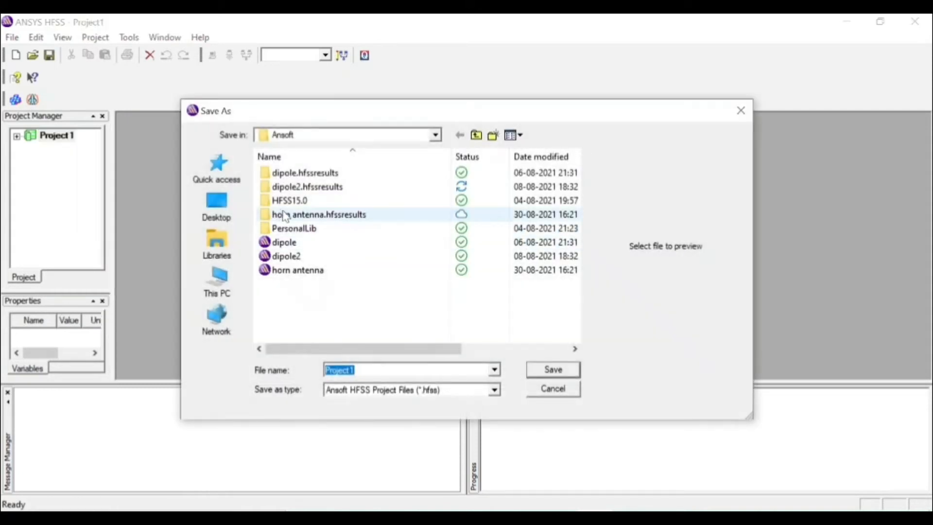
left_click(217, 210)
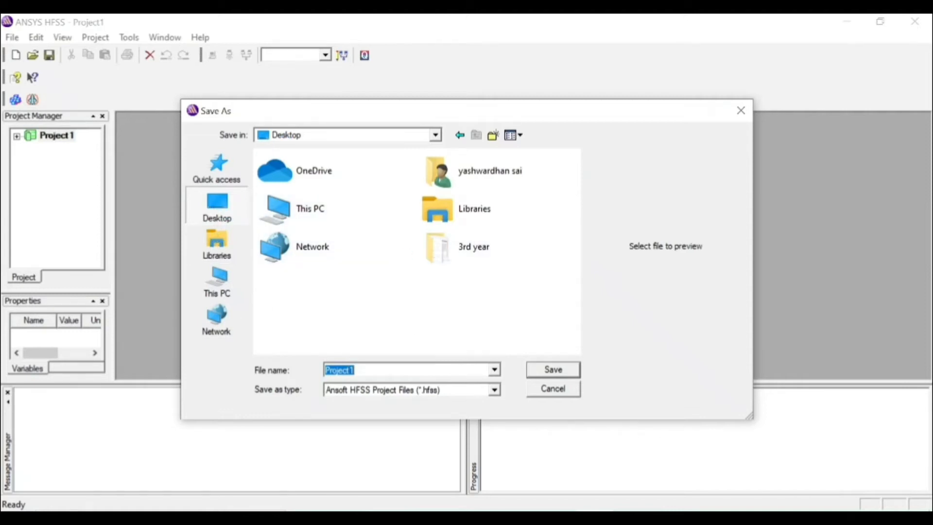
type("homantenna")
left_click(571, 372)
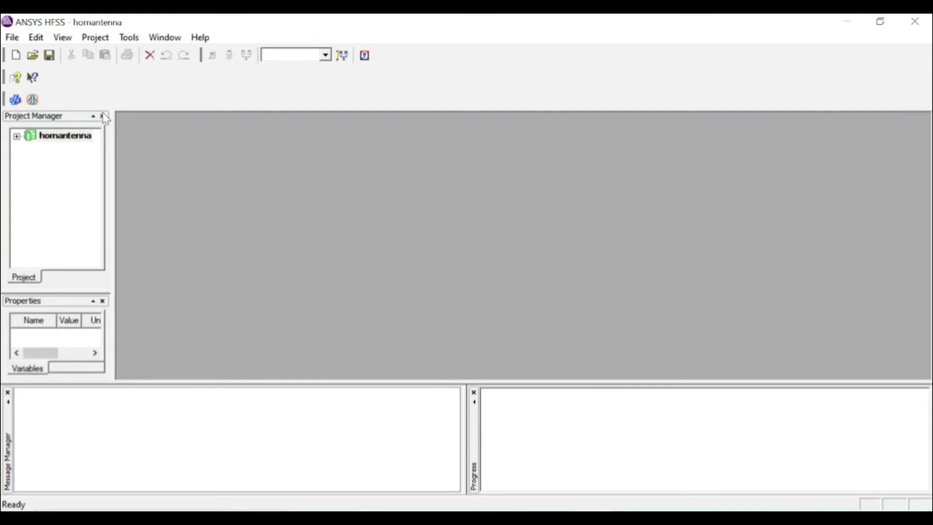
Insert an HFSS design into the project and set its model units to inches (in)
left_click(12, 101)
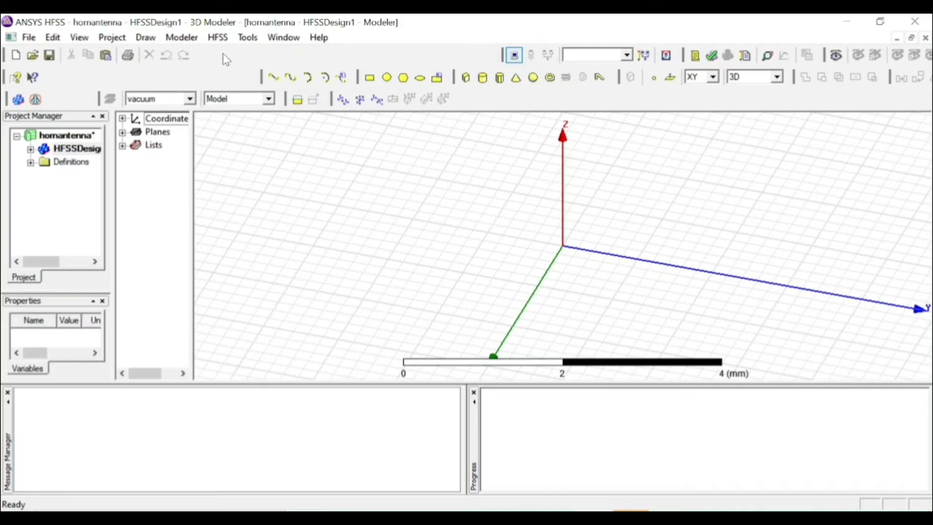
left_click(181, 37)
left_click(266, 284)
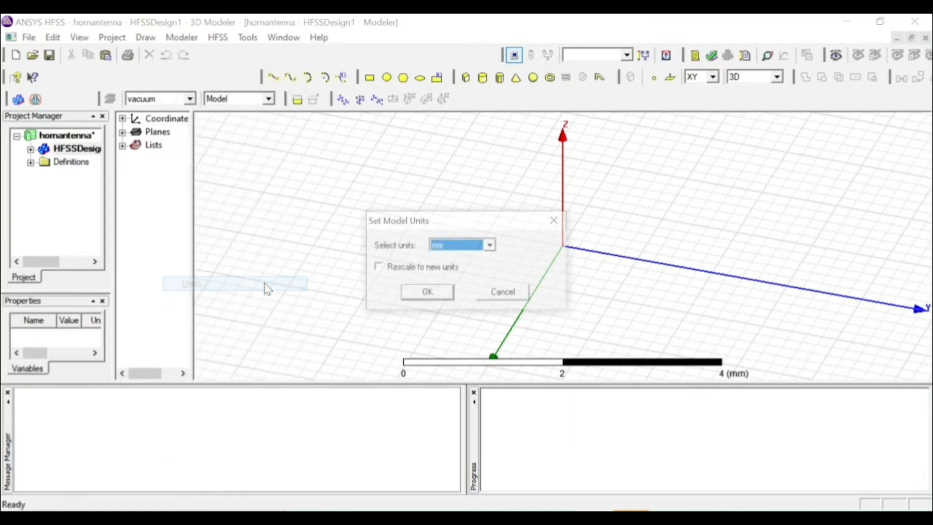
left_click(465, 249)
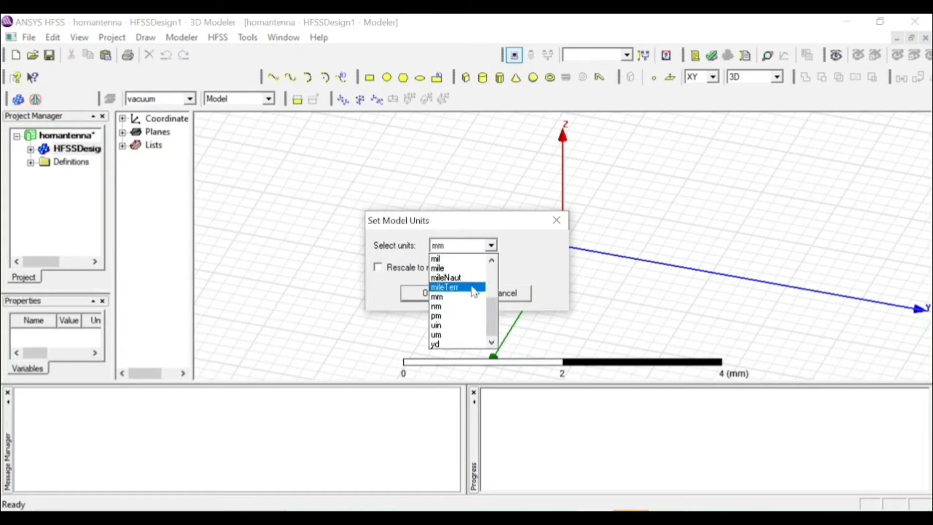
left_click(492, 261)
left_click(492, 261)
left_click(492, 260)
left_click(491, 260)
left_click(492, 261)
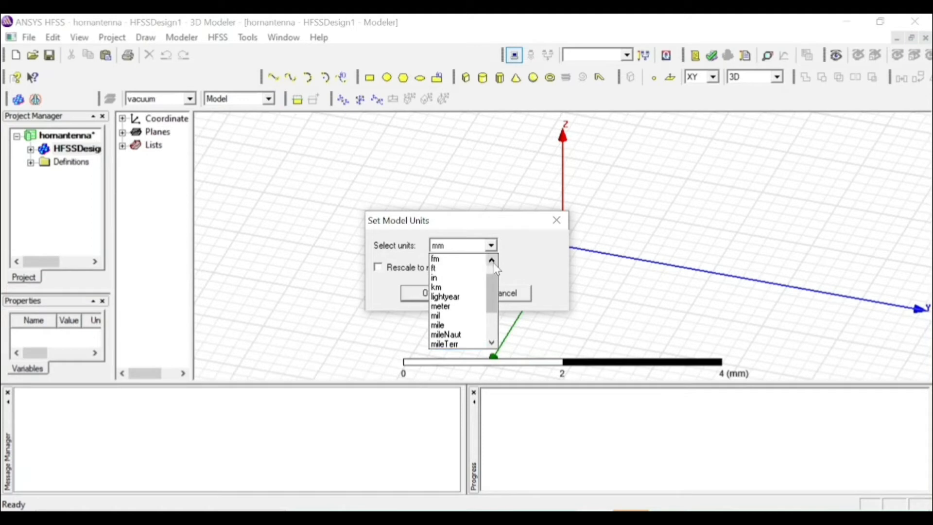
left_click(467, 286)
left_click(443, 295)
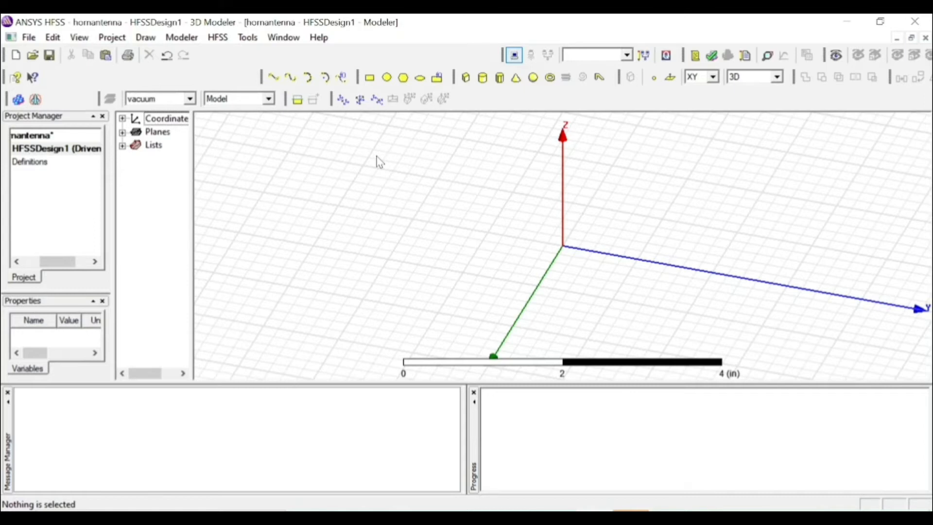
Draw a box about 0.4 by 0.4 by 1 in, away from the origin on the negative Y side
left_click(465, 77)
left_click(145, 37)
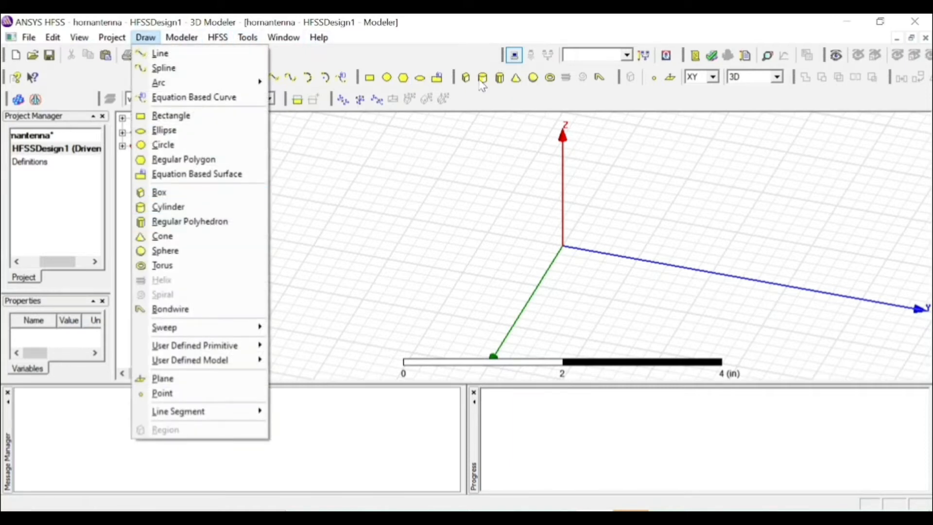
left_click(205, 194)
left_click(317, 185)
left_click(347, 207)
left_click(364, 229)
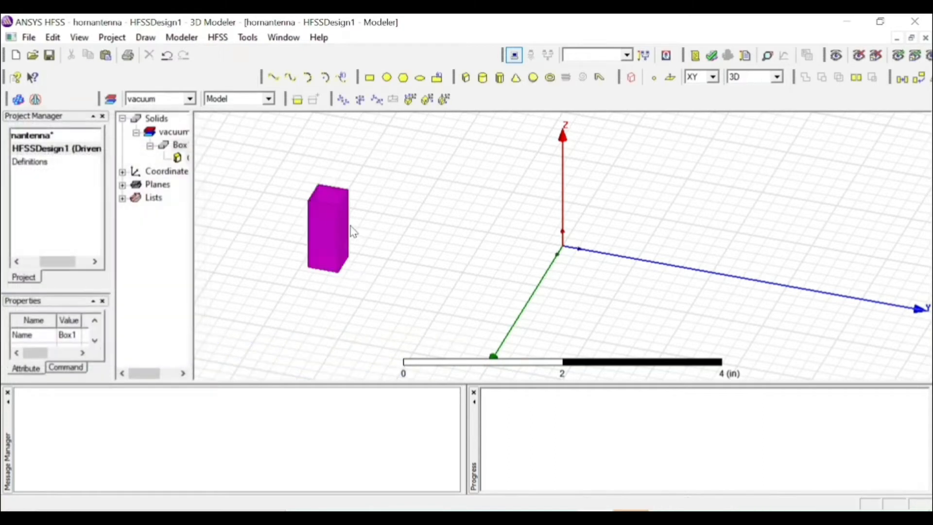
Rename the box as waveguide and set its color to bright green (0, 255, 0)
double_click(175, 145)
left_click(305, 192)
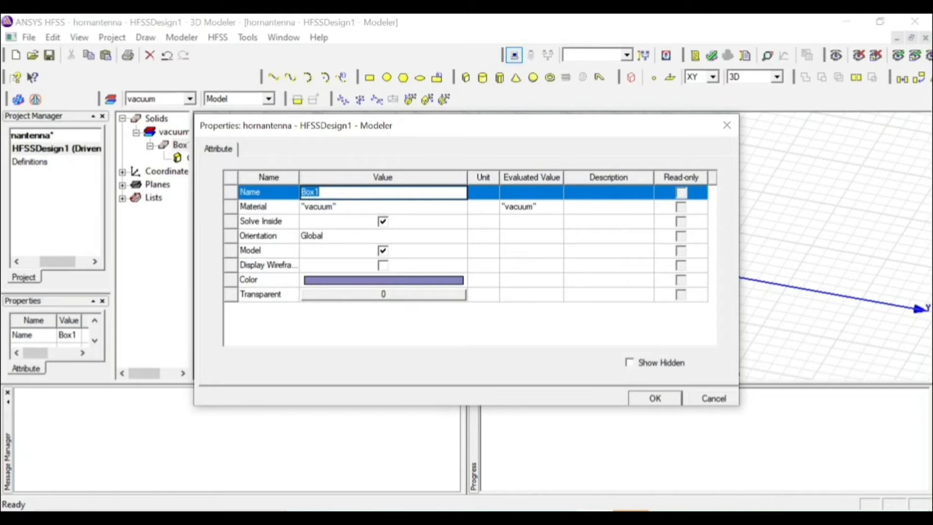
type("waveguide")
left_click(393, 284)
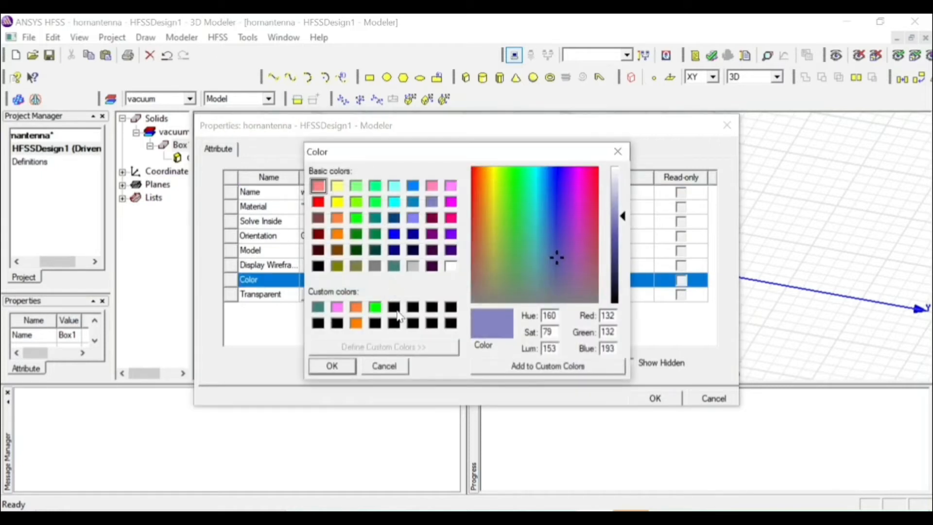
left_click(379, 308)
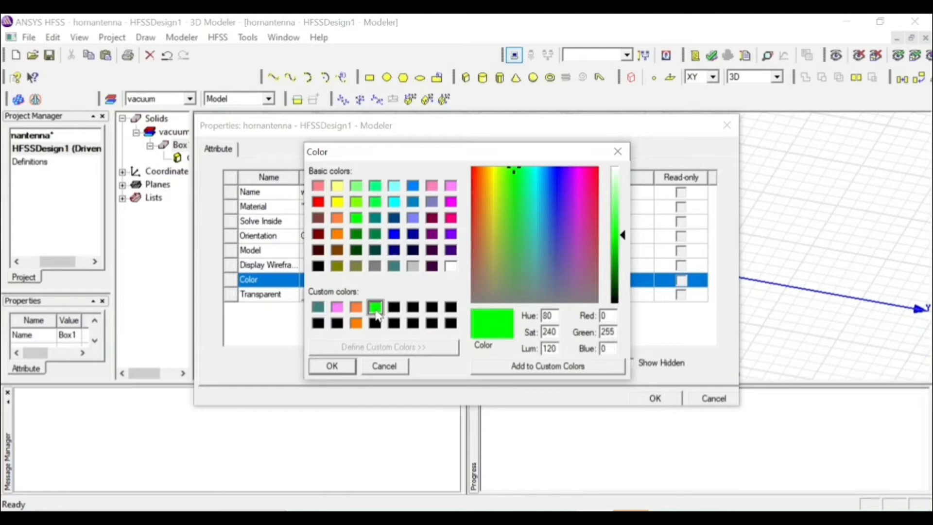
left_click(332, 366)
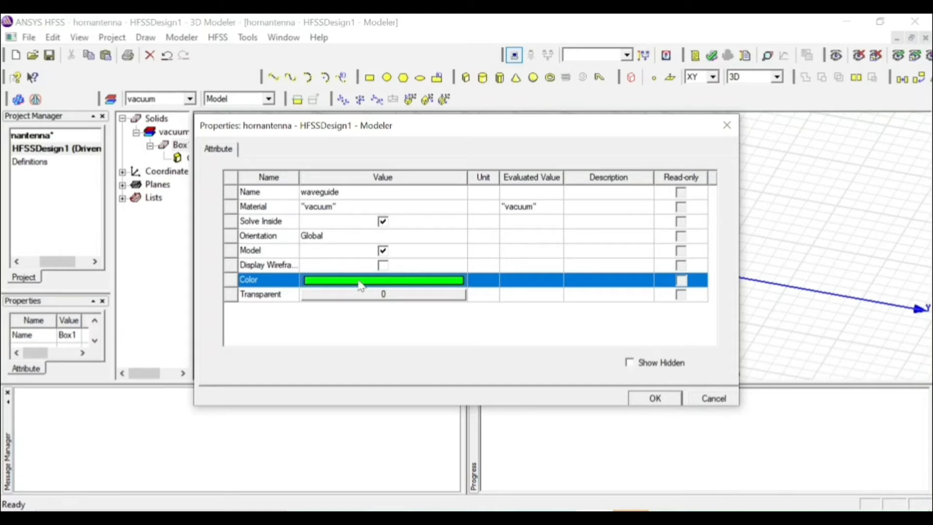
left_click(655, 399)
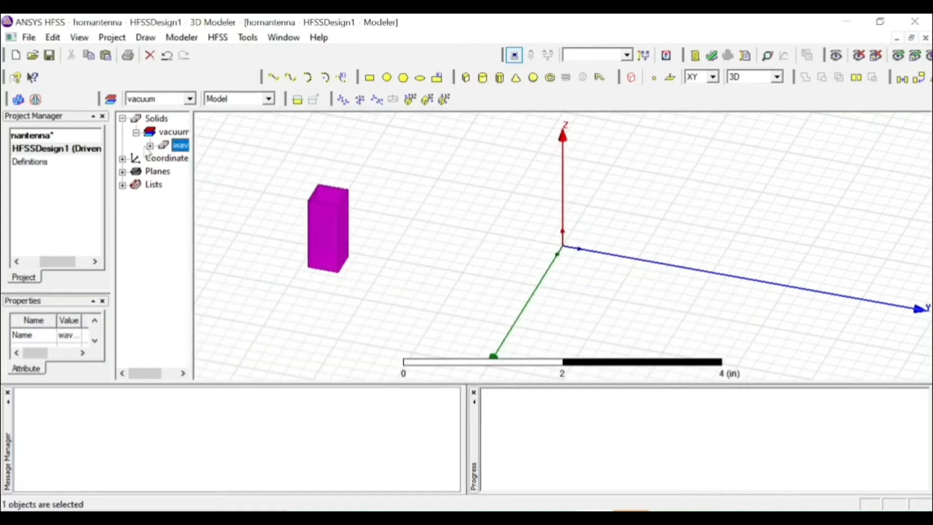
Set the waveguide box's position to 0.795, -0.3975, 0 in
left_click(149, 146)
double_click(180, 158)
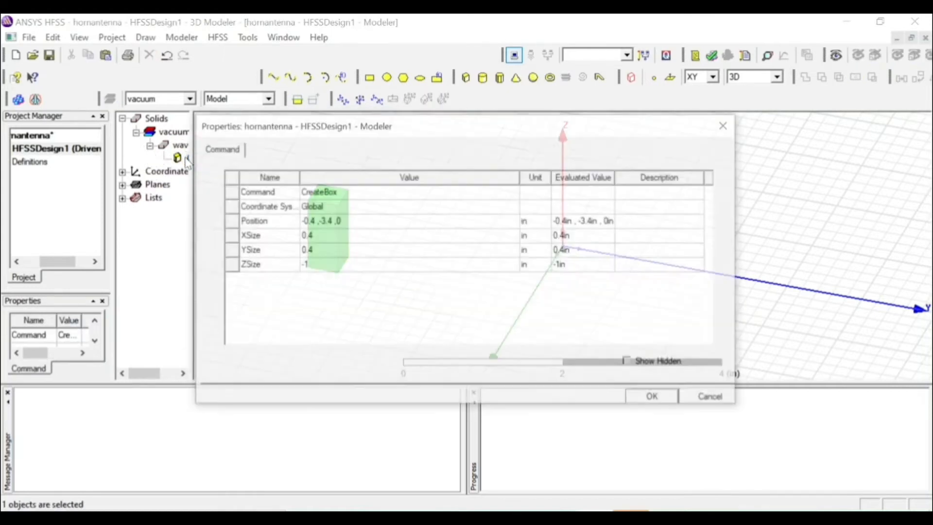
left_click(323, 224)
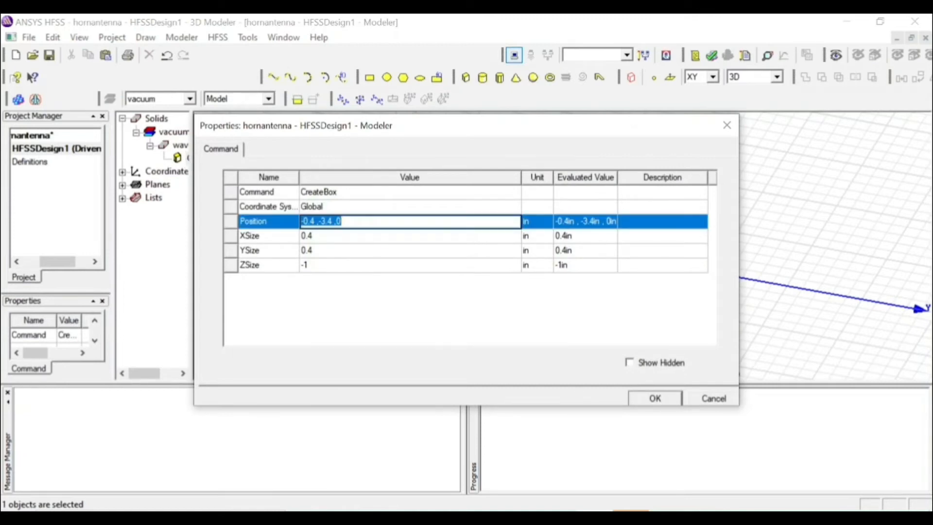
type("0.")
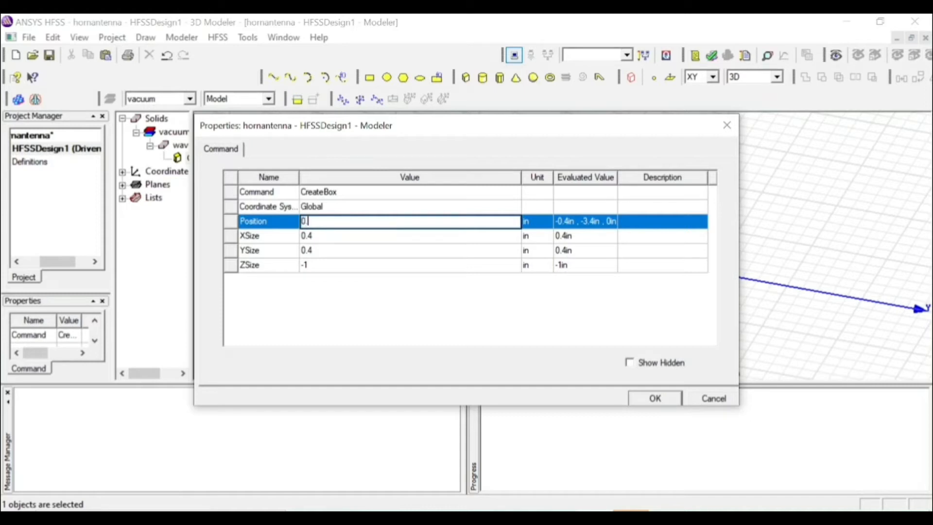
type("795,-0.3975 ,0")
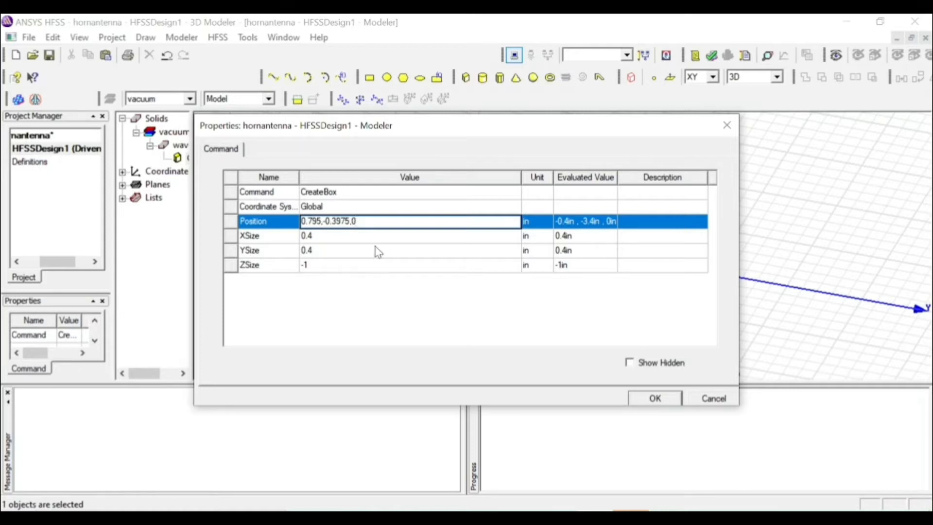
key("Tab")
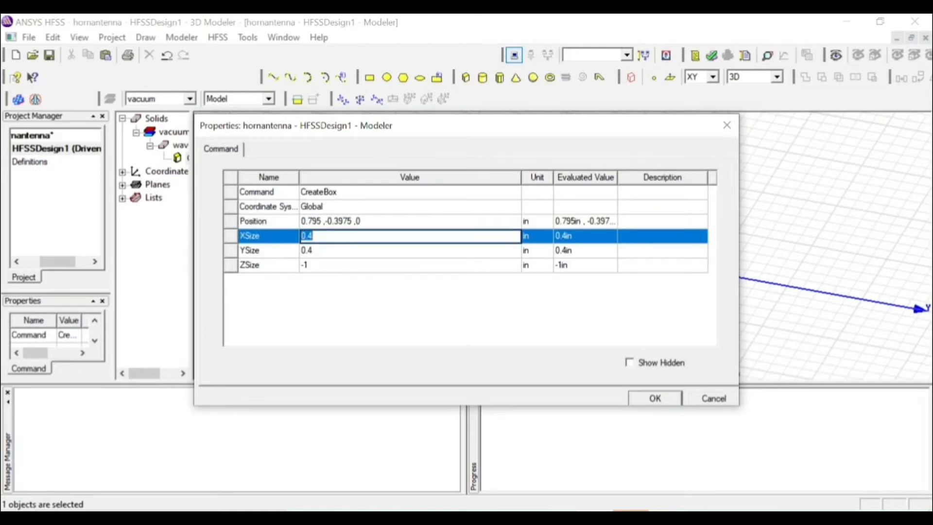
Set the waveguide box's size to X 1.59, Y 0.795 and Z 1 in, and apply the changes
type("1.59")
key("Tab")
type("0.795")
left_click(364, 266)
type("1")
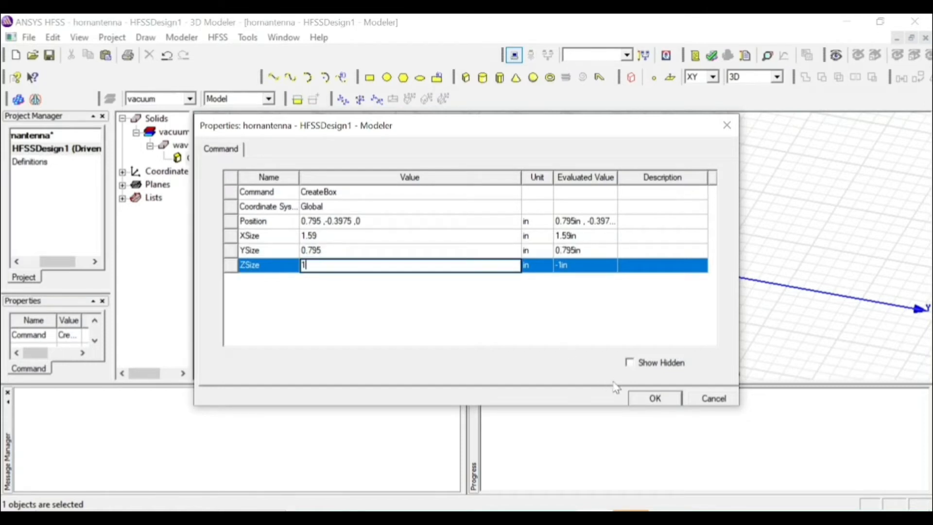
left_click(640, 402)
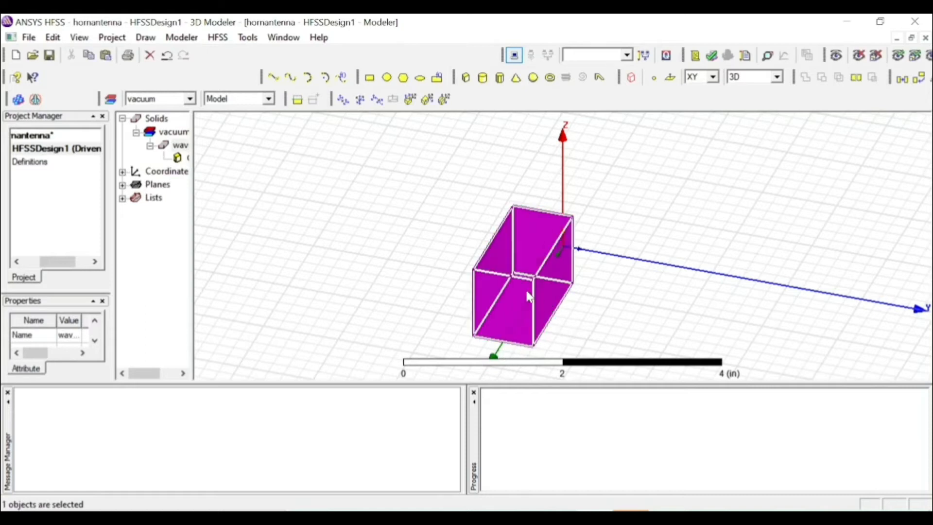
Correct the waveguide box's X position to -0.795 in by making it negative
double_click(181, 159)
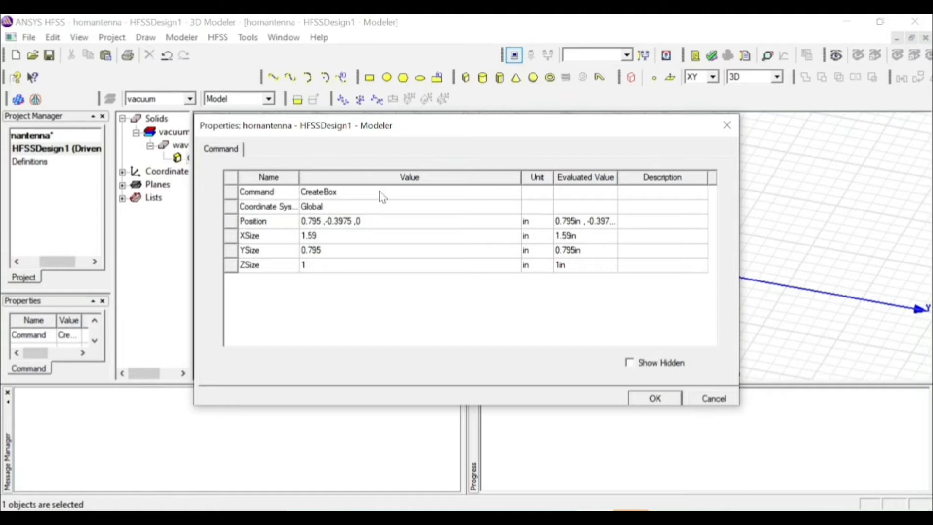
left_click(305, 222)
key("Home")
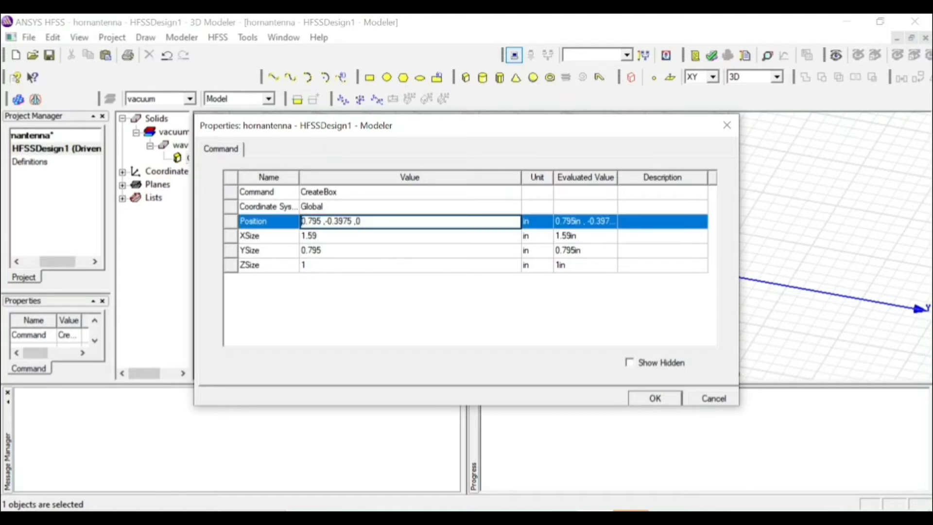
type("-")
left_click(656, 399)
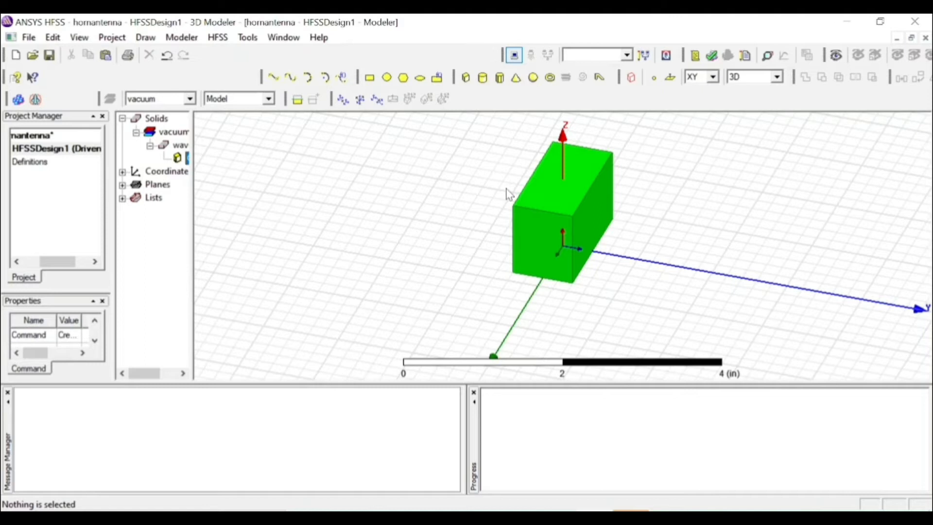
Draw a rectangle on the XY plane, away from the waveguide, with its first corner at about -0.4, -4.2, 0 in
left_click(368, 79)
left_click(263, 174)
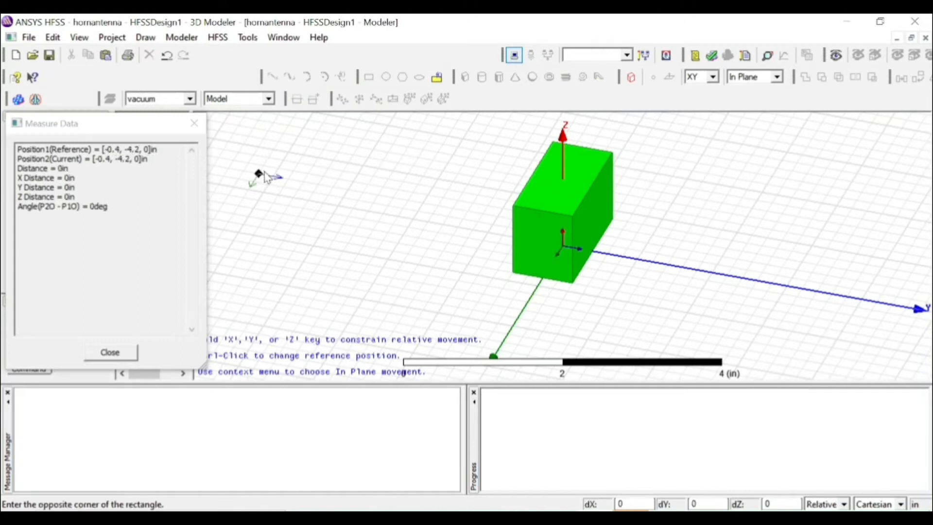
left_click(333, 214)
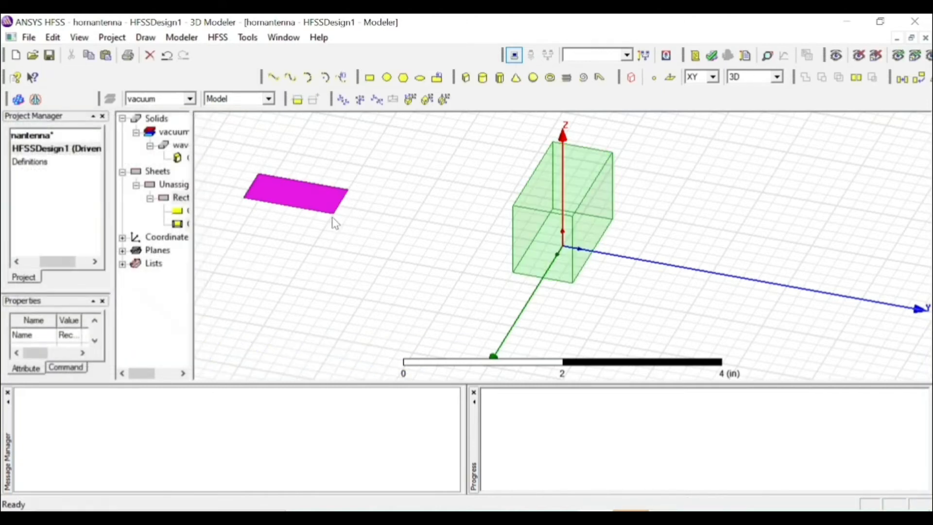
Rename the new rectangle as face and set its colour to the orange custom colour (255, 128, 64)
double_click(177, 200)
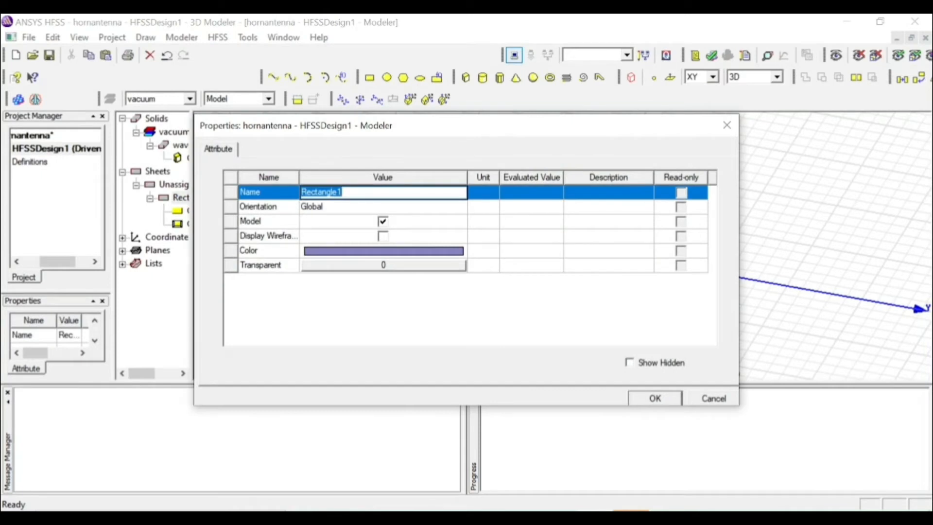
type("face")
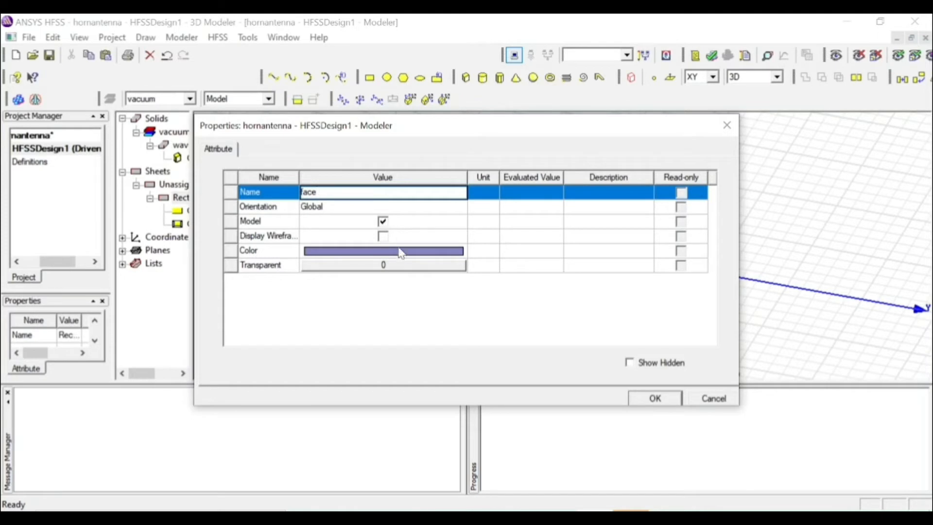
left_click(401, 252)
left_click(358, 310)
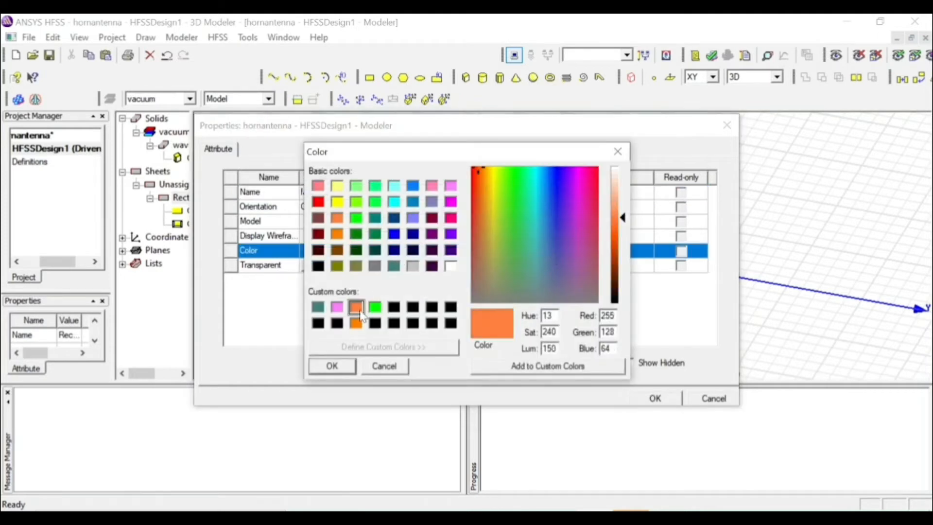
left_click(330, 369)
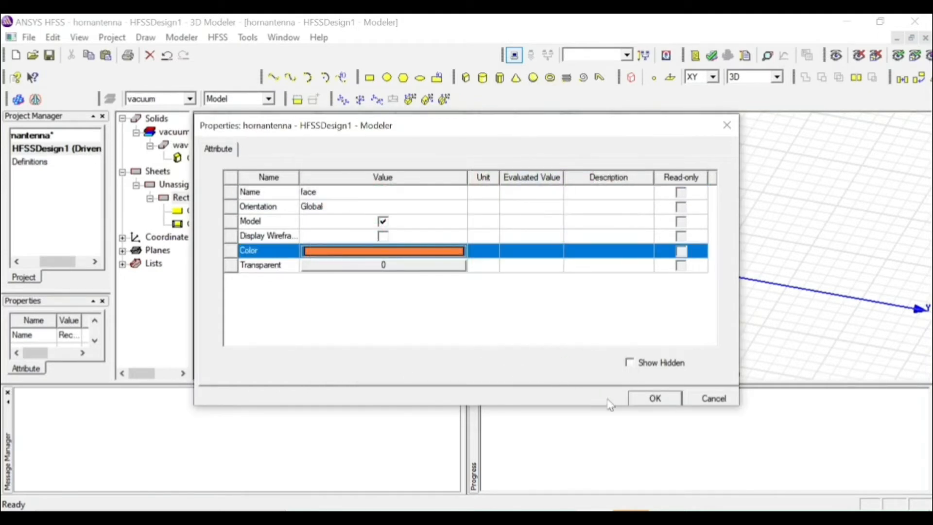
left_click(637, 399)
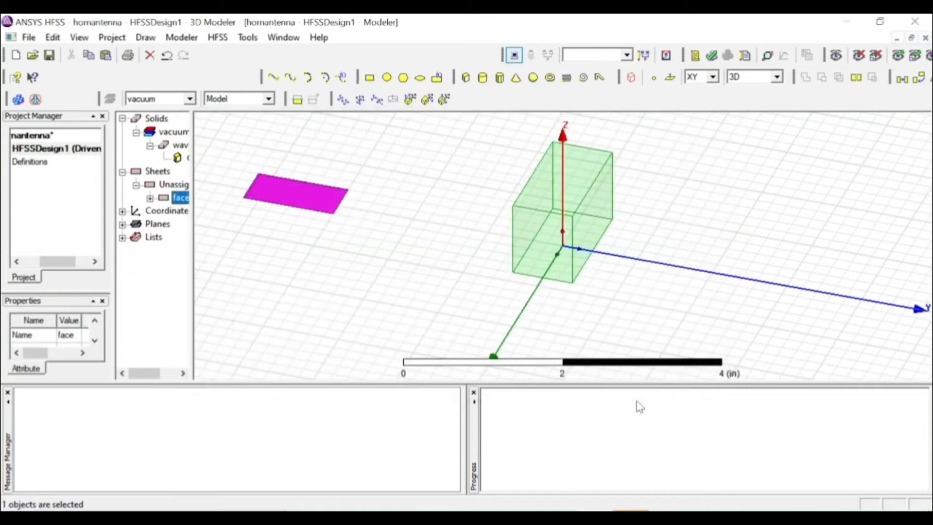
Set the face rectangle's position to -3.975, -1.9875, 5 in
left_click(151, 198)
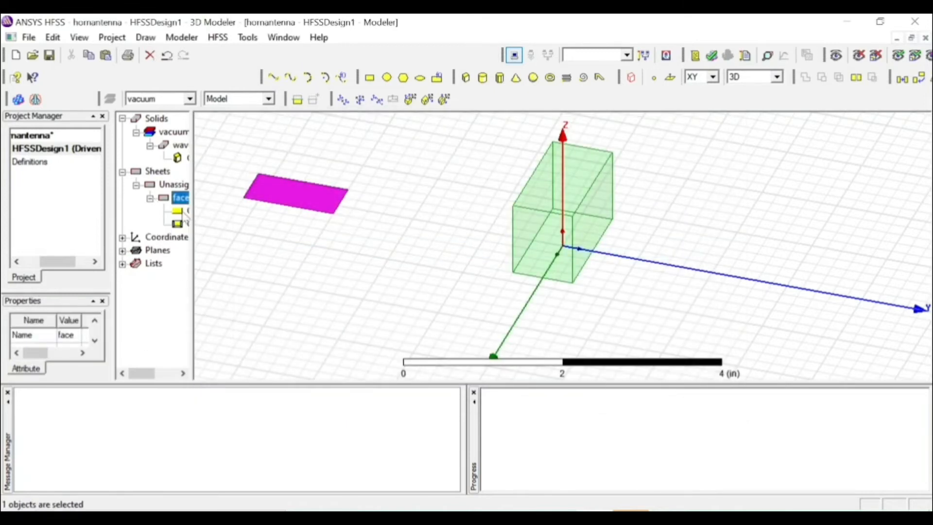
double_click(187, 212)
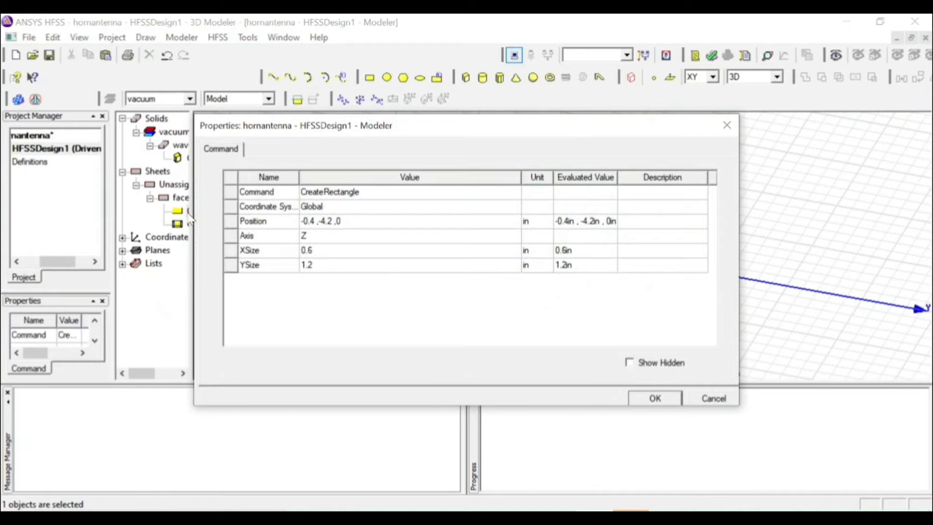
left_click(334, 208)
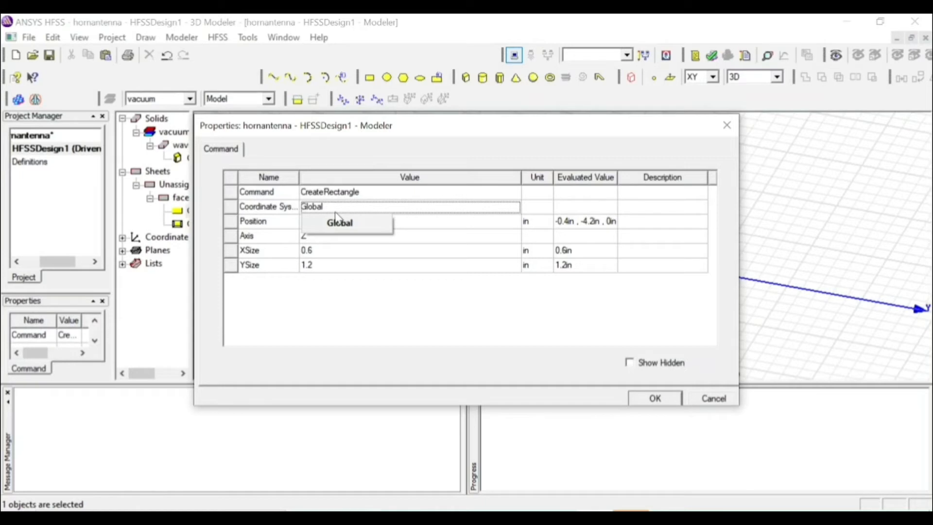
left_click(389, 249)
left_click(354, 222)
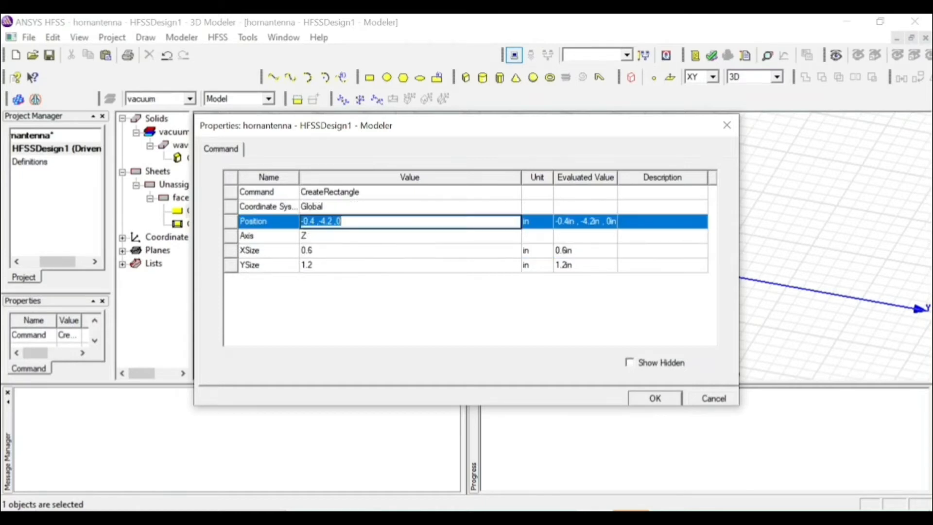
type("-")
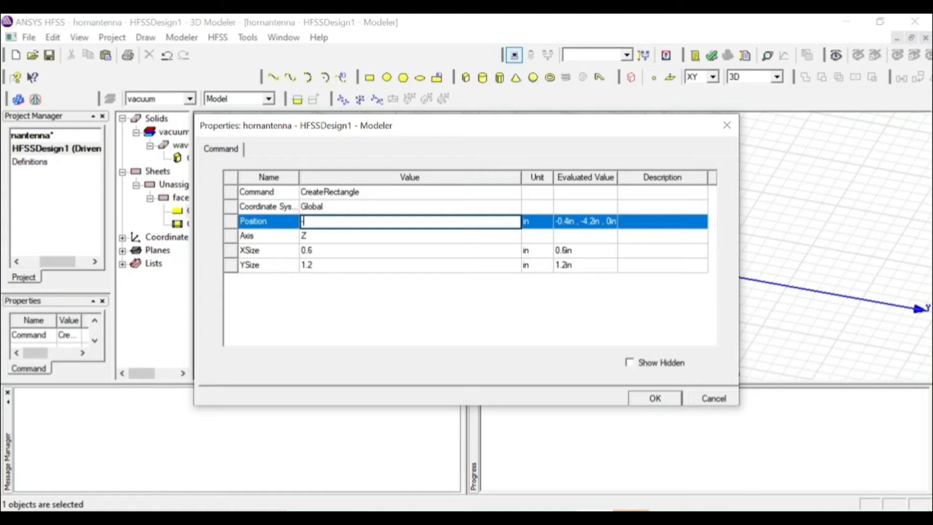
type("3.975 ,-1.9875 ,5")
left_click(374, 237)
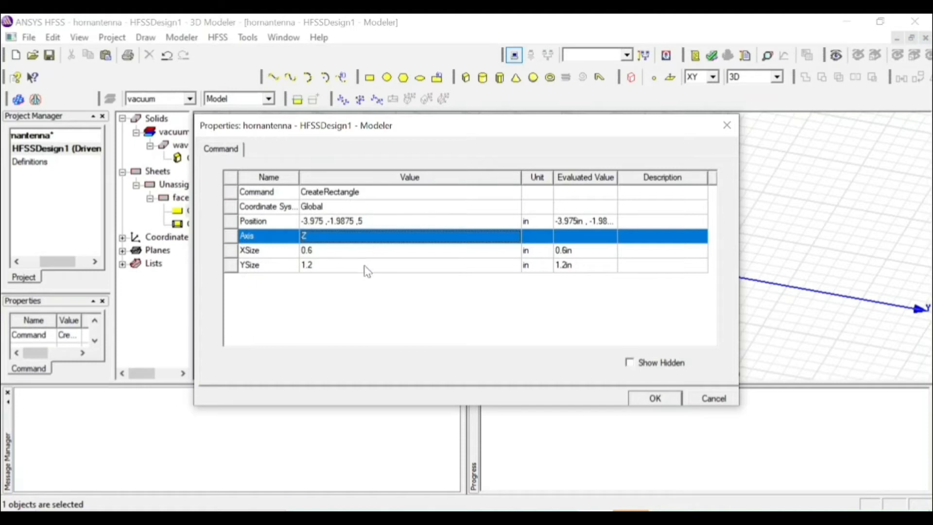
Set the face rectangle's X size to 7.95 in and Y size to 3.975 in, and apply the changes
left_click(365, 251)
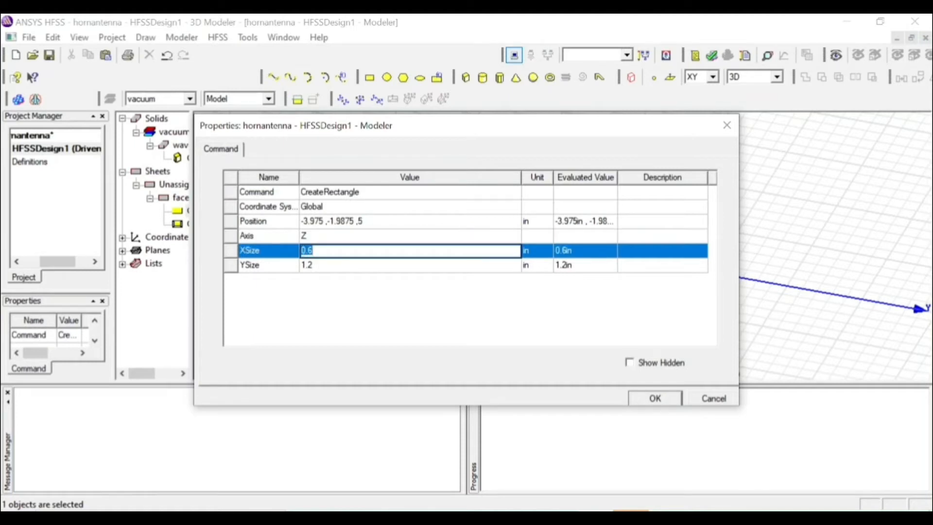
type("7.95")
left_click(374, 266)
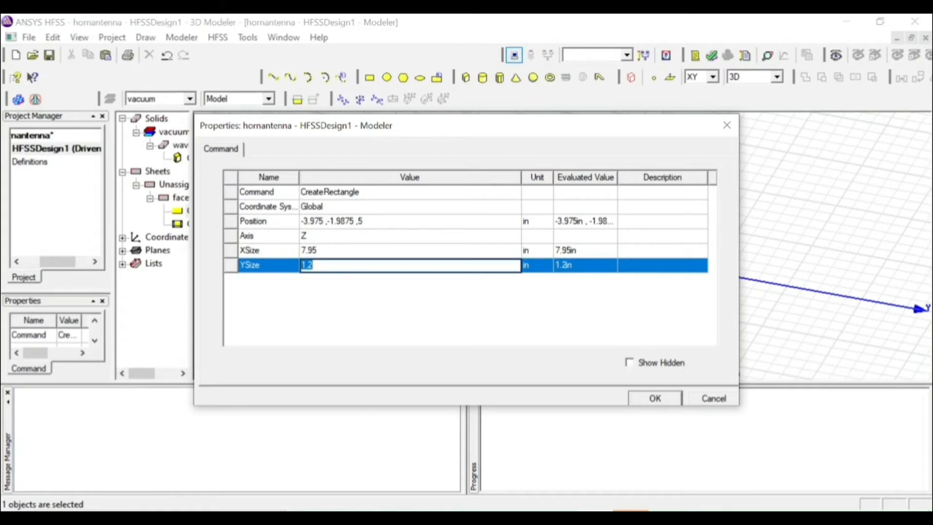
type("3.975")
left_click(675, 403)
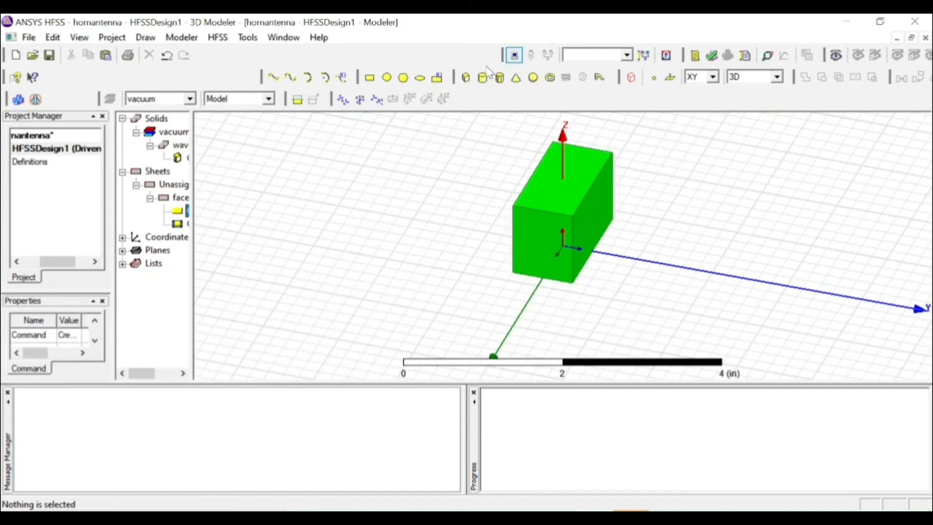
Show the 3D Modeler View Interaction toolbar, dock it beside the others, and fit the whole model in view
right_click(373, 58)
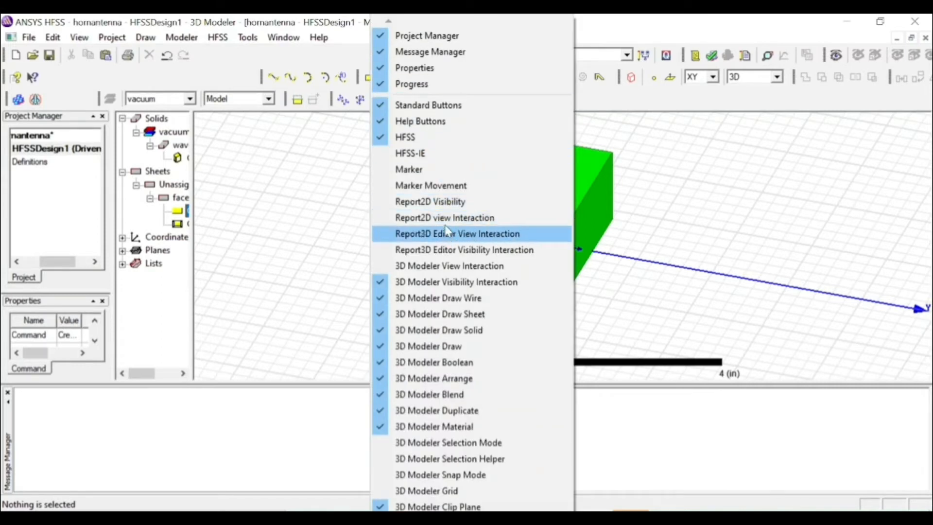
left_click(448, 266)
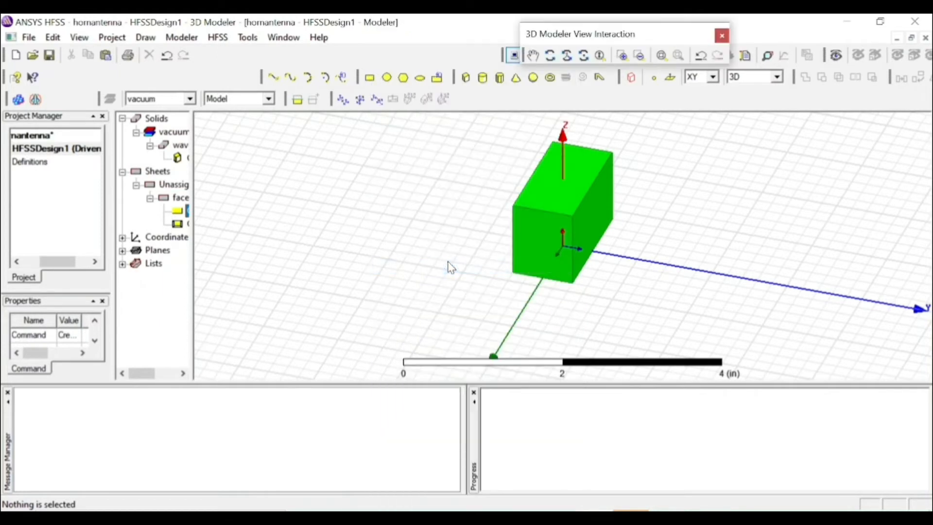
left_click_drag(591, 34, 357, 58)
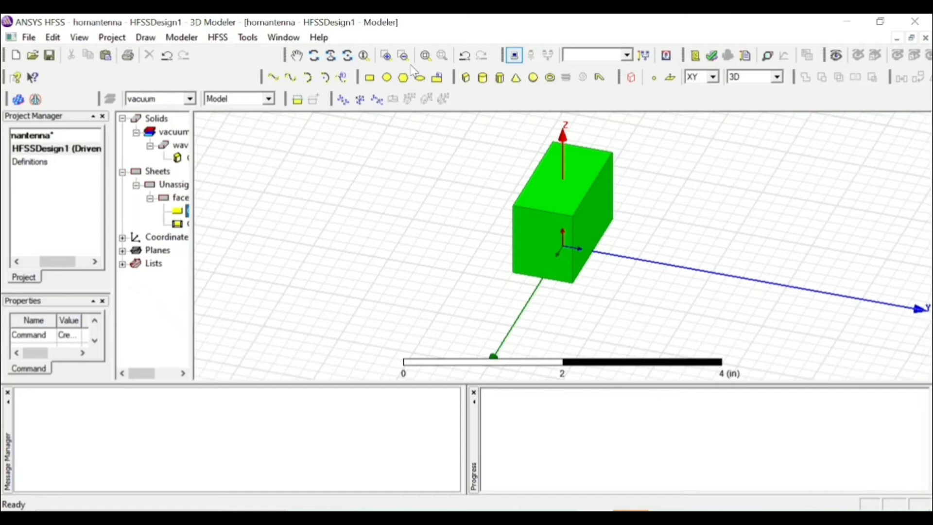
left_click(426, 57)
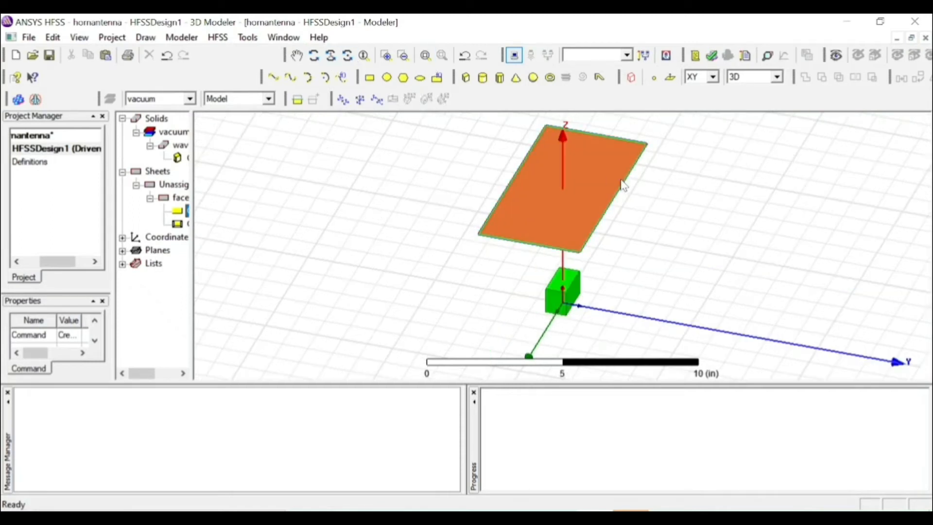
left_click(734, 298)
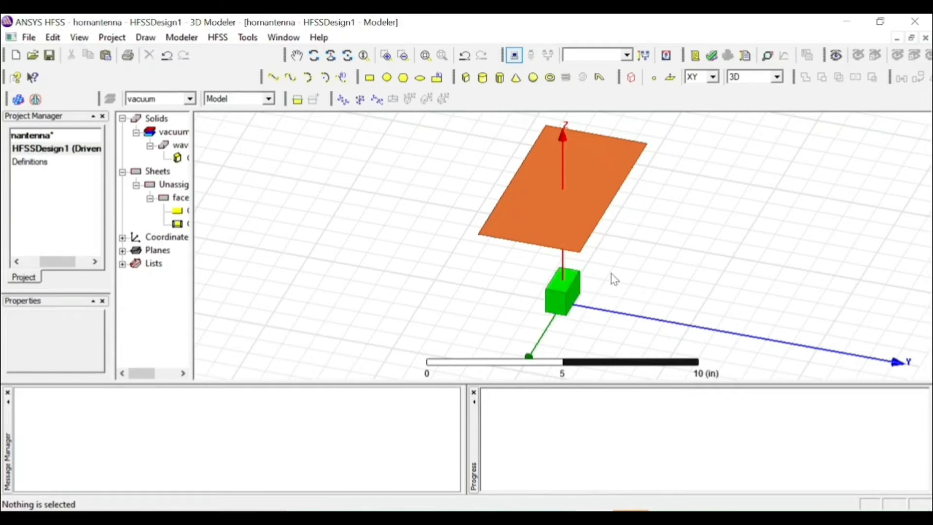
left_click(564, 211)
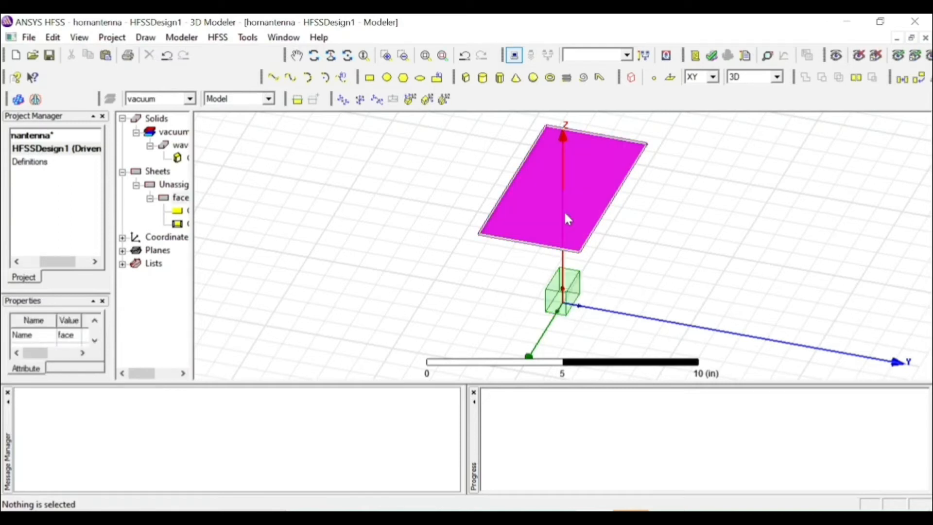
left_click(553, 279, "ctrl")
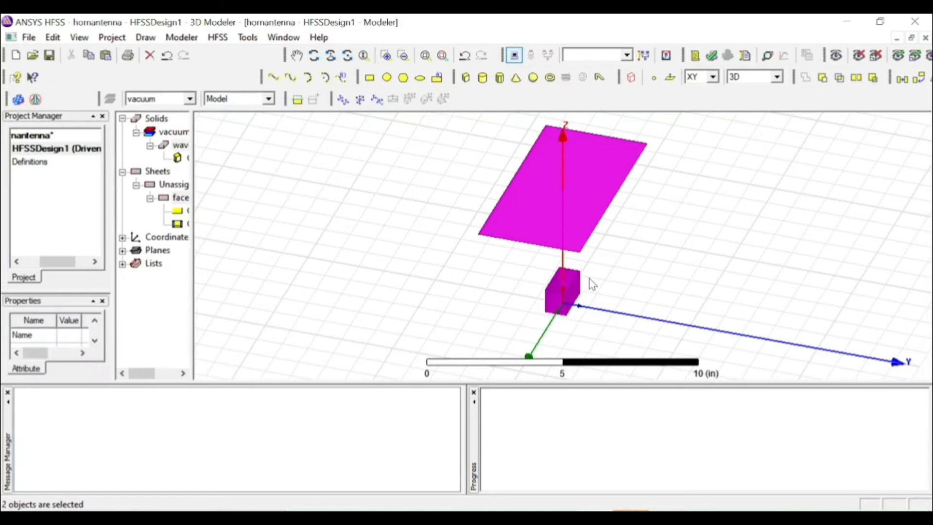
left_click(630, 275)
left_click(561, 286)
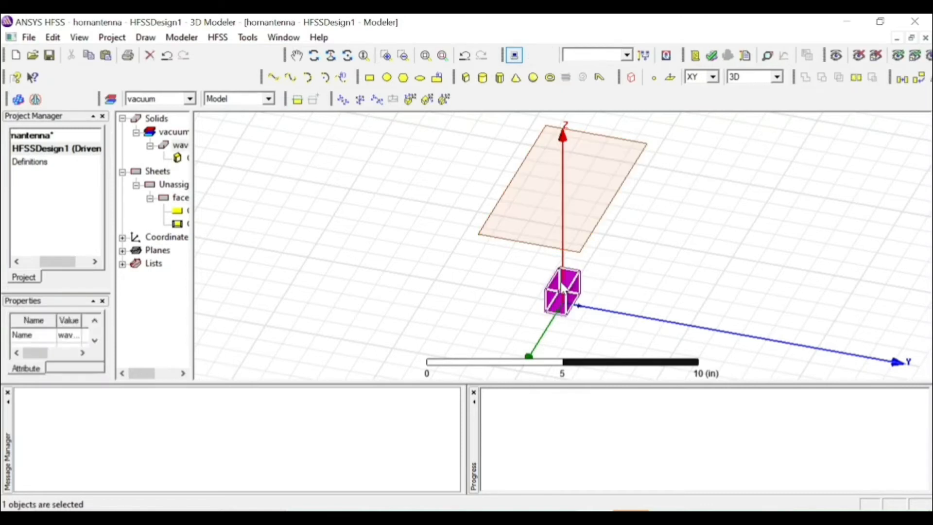
left_click(576, 181)
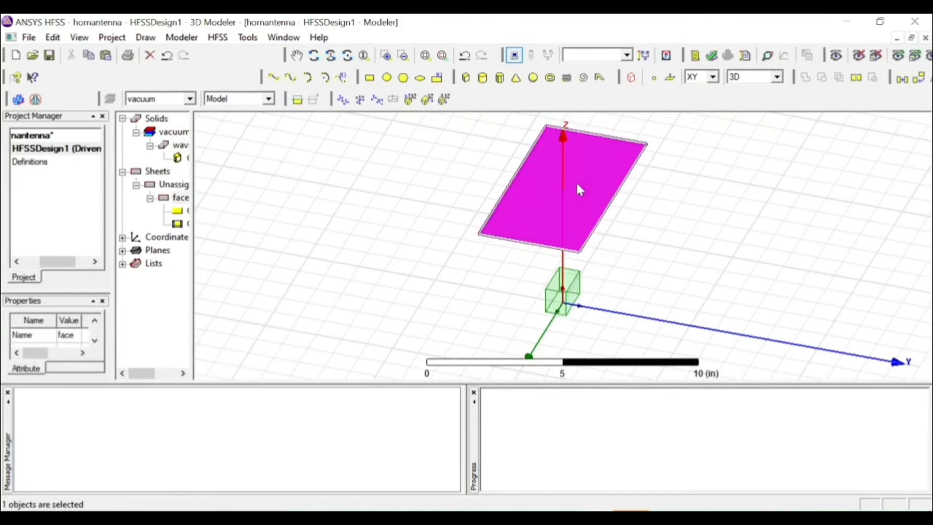
left_click(739, 245)
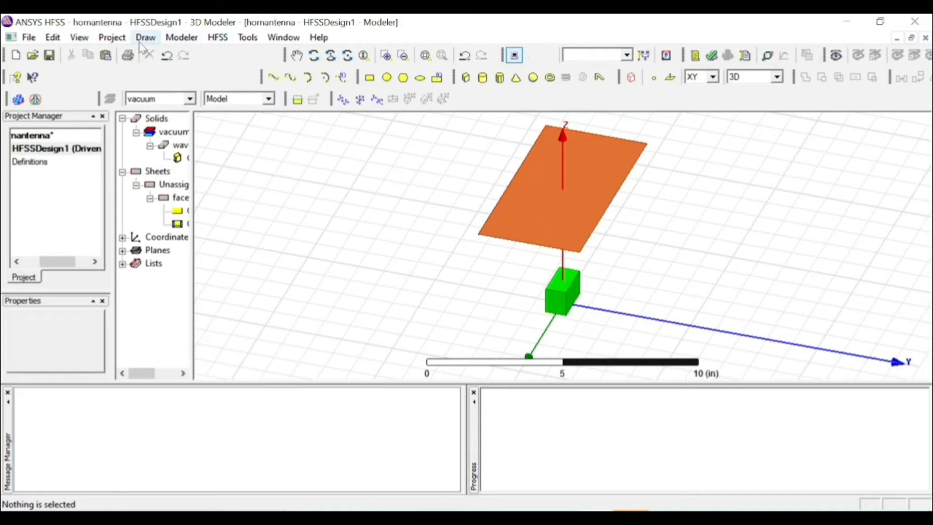
Switch to face selection and create objects from the face rectangle and the waveguide box's upper face
left_click(53, 37)
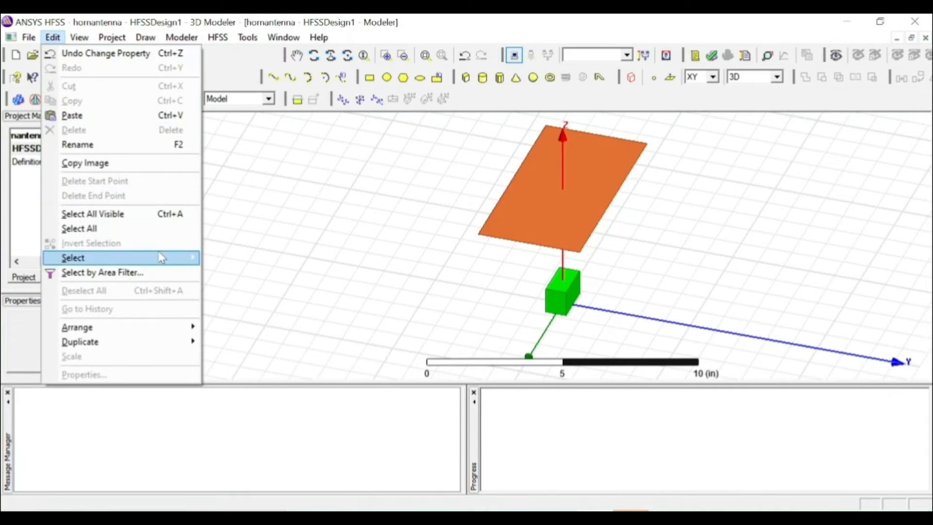
mouse_move(162, 258)
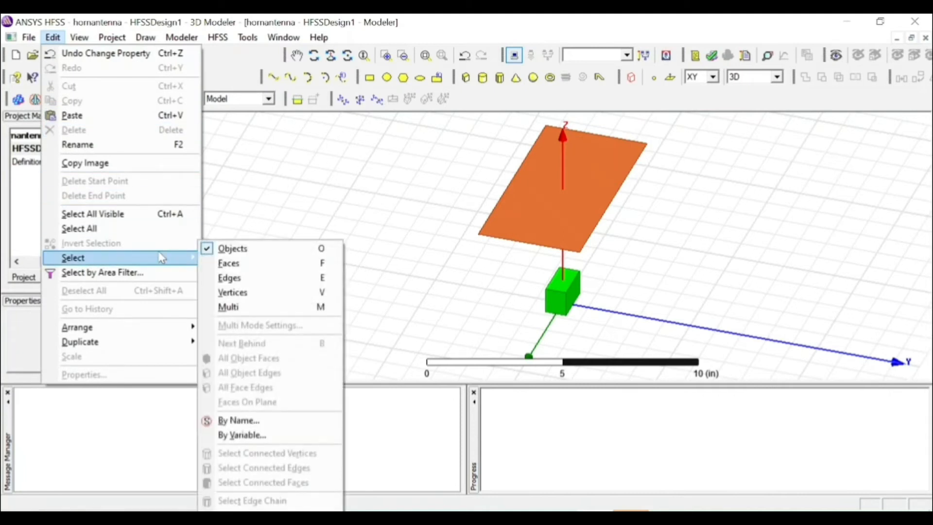
left_click(246, 263)
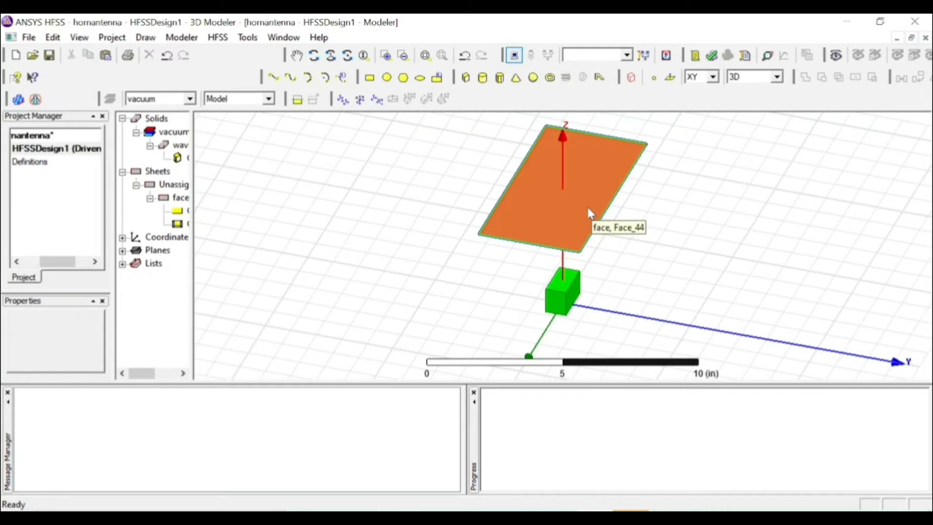
left_click(587, 207)
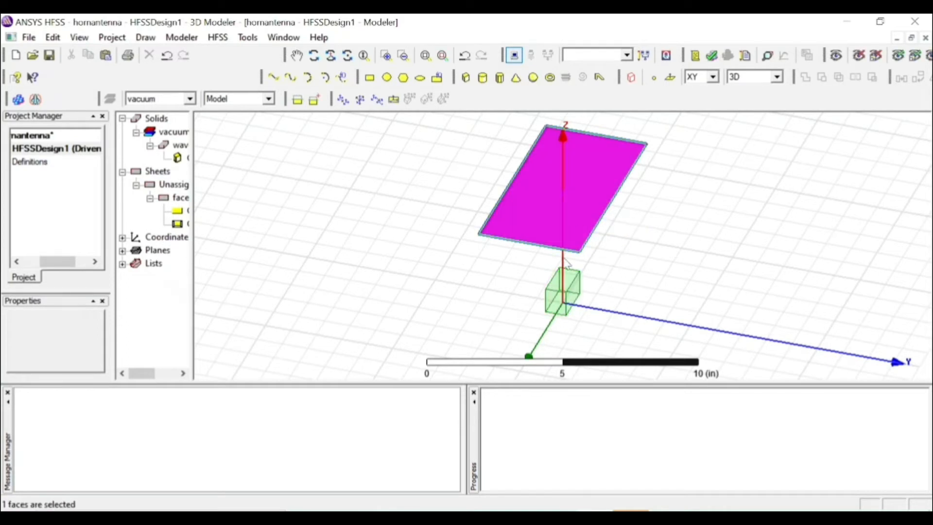
left_click(559, 283, "ctrl")
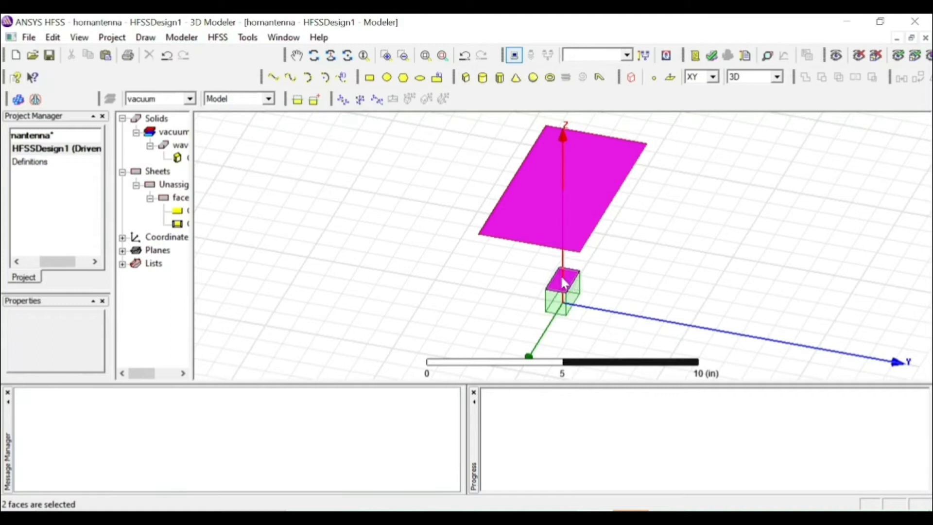
left_click(181, 37)
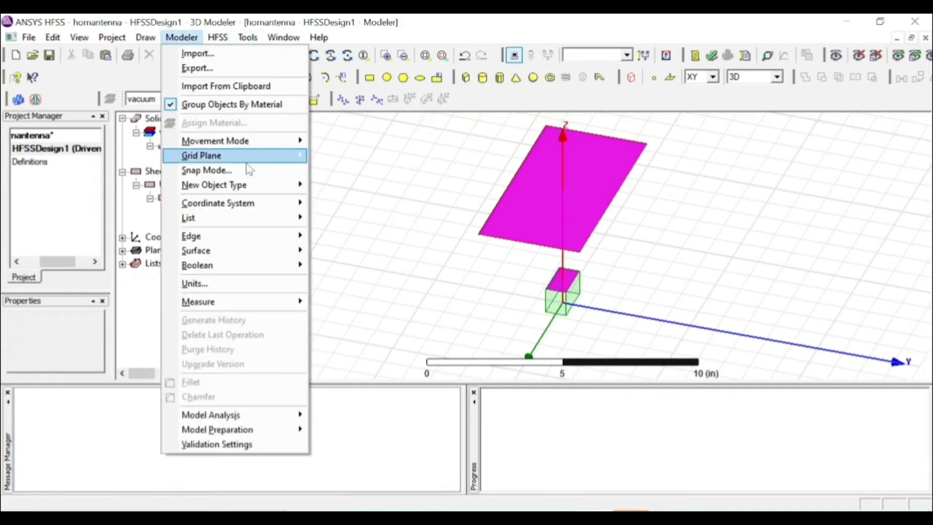
mouse_move(284, 251)
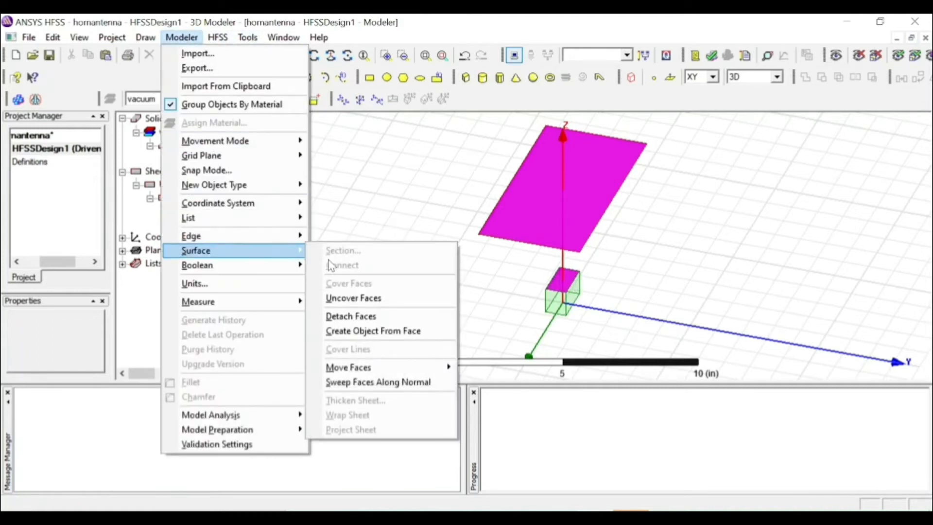
left_click(415, 330)
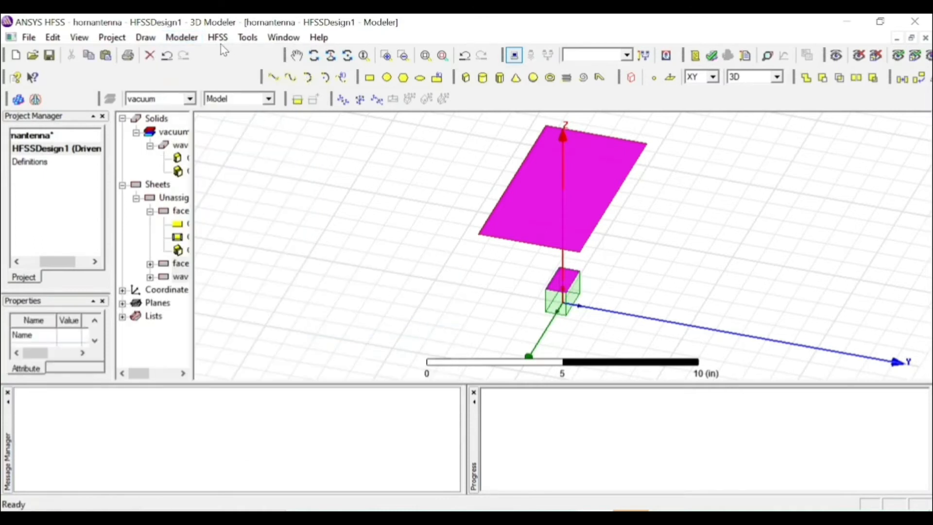
Connect the two new sheets, at the aperture and on the waveguide's upper face, to form the horn flare solid
left_click(190, 41)
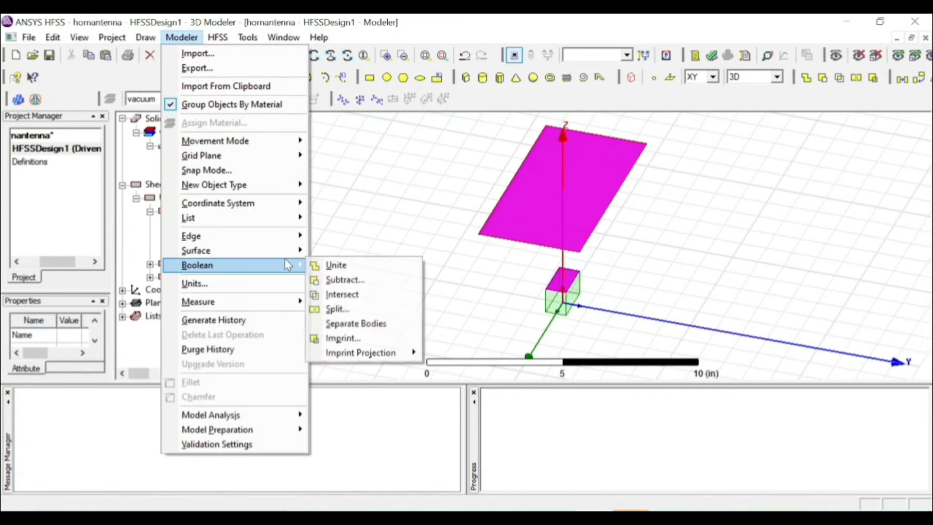
mouse_move(286, 253)
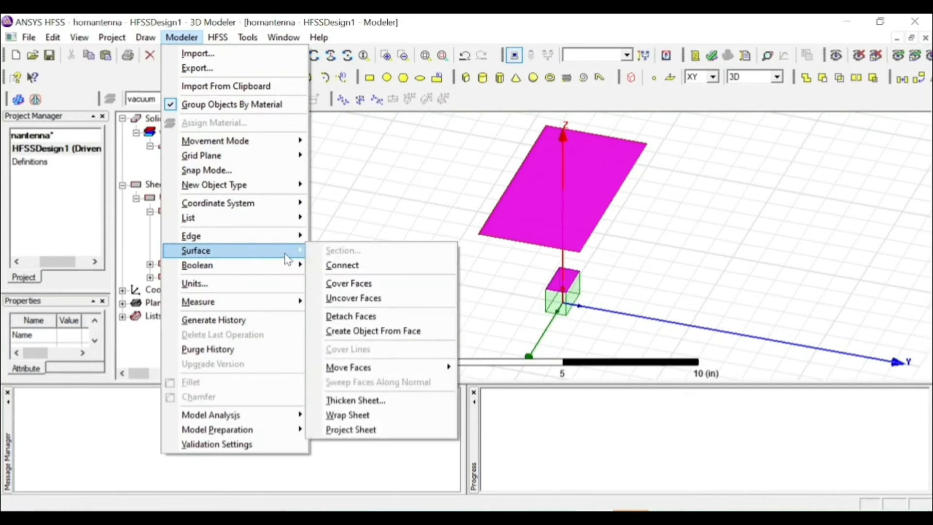
left_click(391, 267)
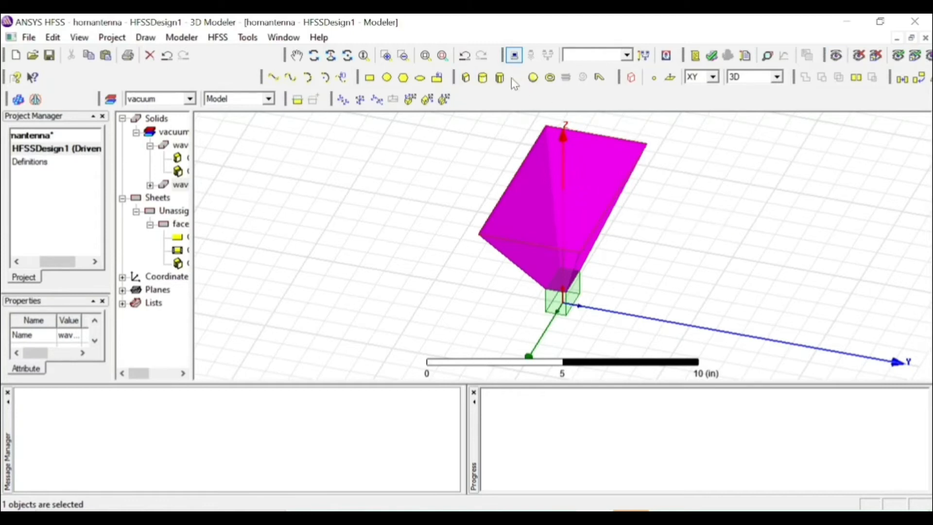
Uncover the aperture face of the horn flare solid so that its wide end is open
left_click(313, 55)
left_click_drag(691, 206, 714, 134)
left_click_drag(481, 308, 650, 338)
left_click_drag(448, 235, 409, 402)
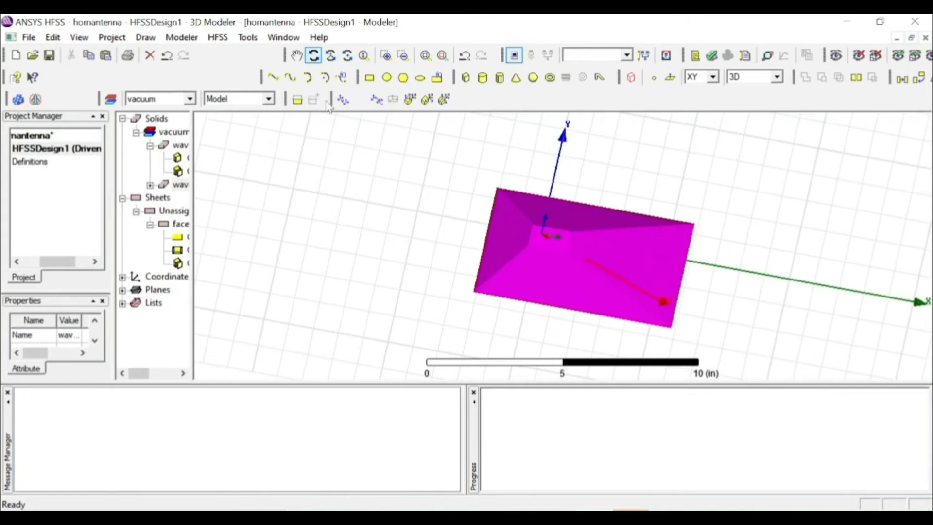
left_click(314, 55)
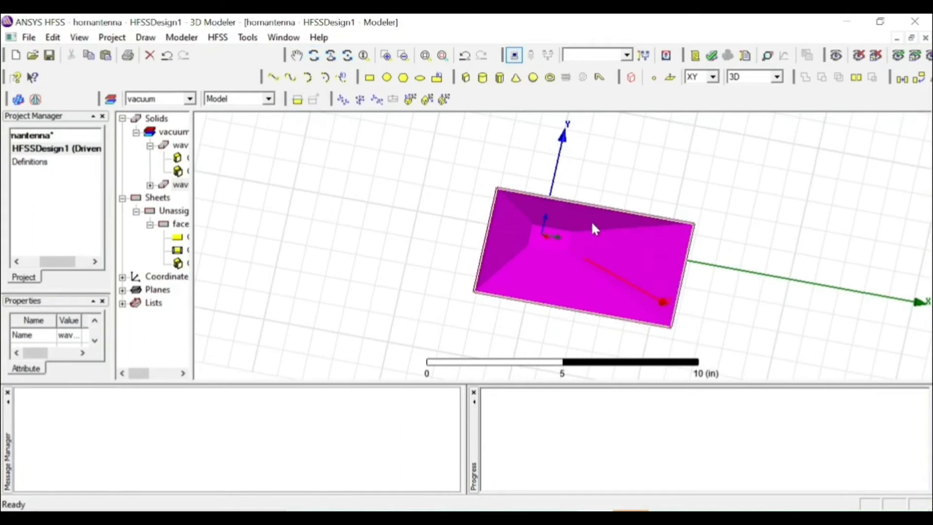
left_click(561, 250)
right_click(562, 253)
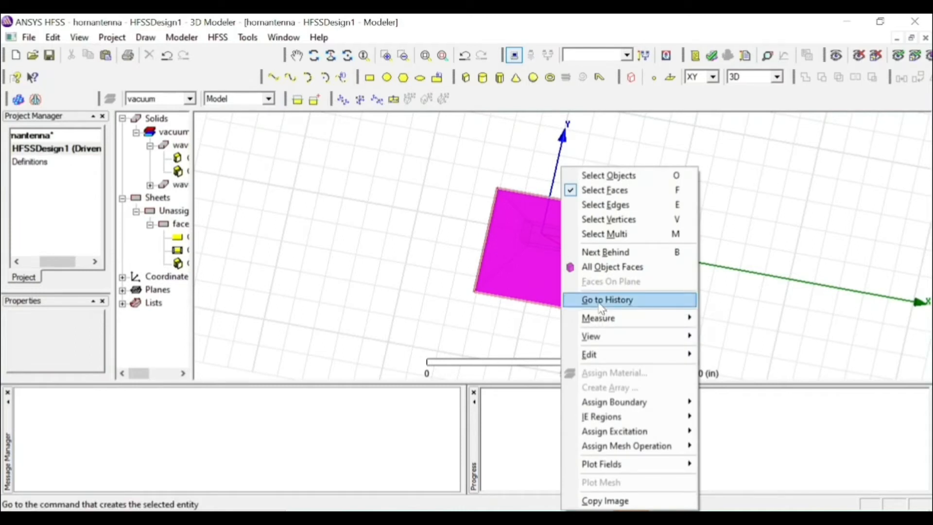
mouse_move(663, 356)
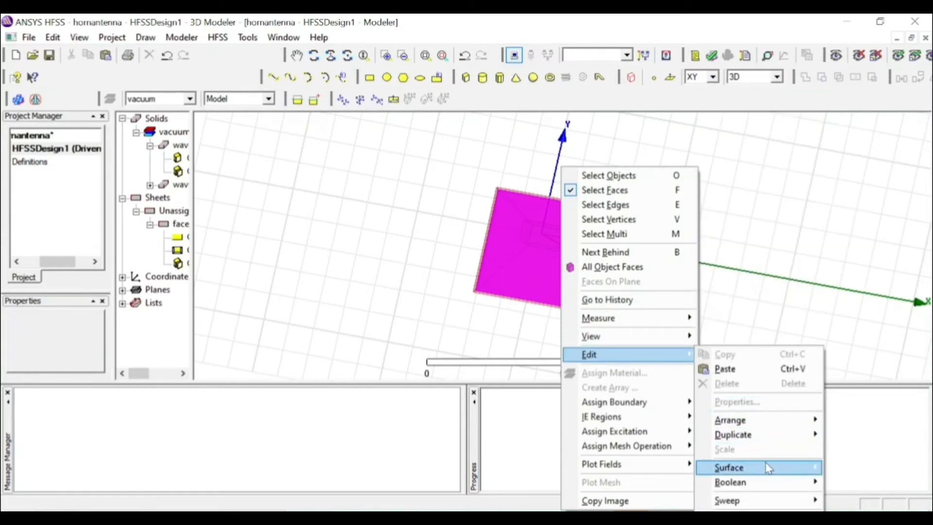
mouse_move(768, 474)
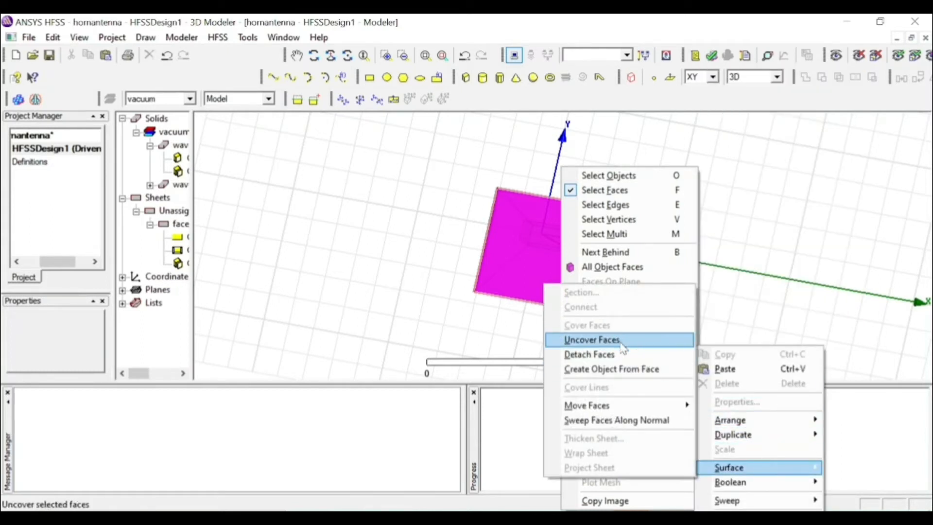
left_click(592, 340)
Uncover the remaining face rectangle sheet that covers the horn's aperture
left_click(537, 260)
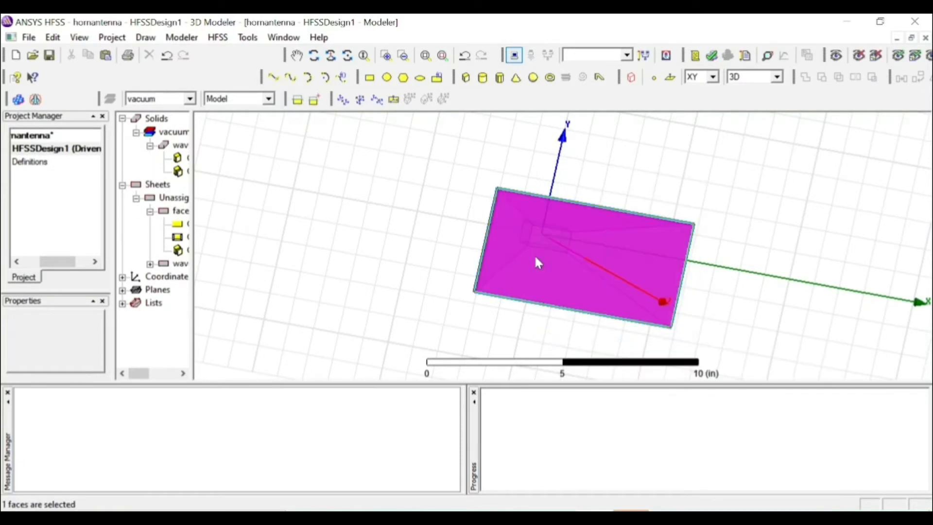
right_click(538, 263)
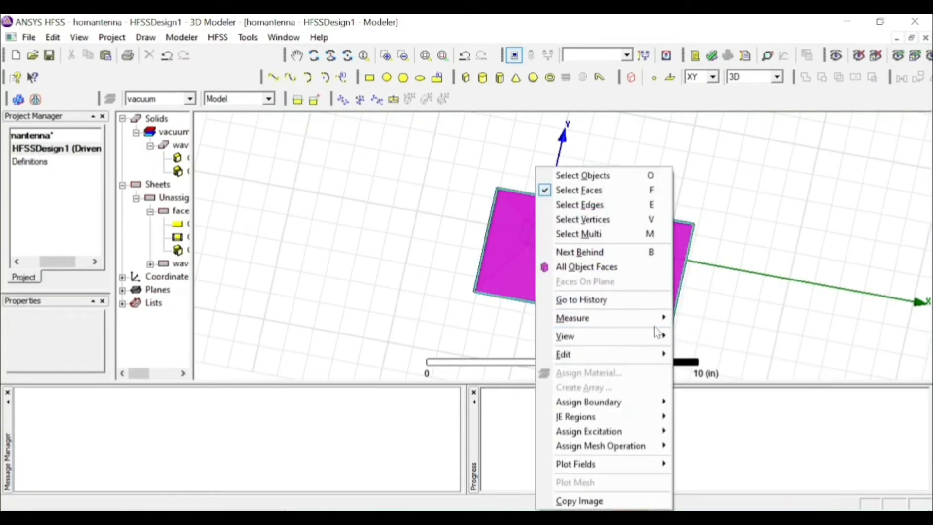
mouse_move(660, 426)
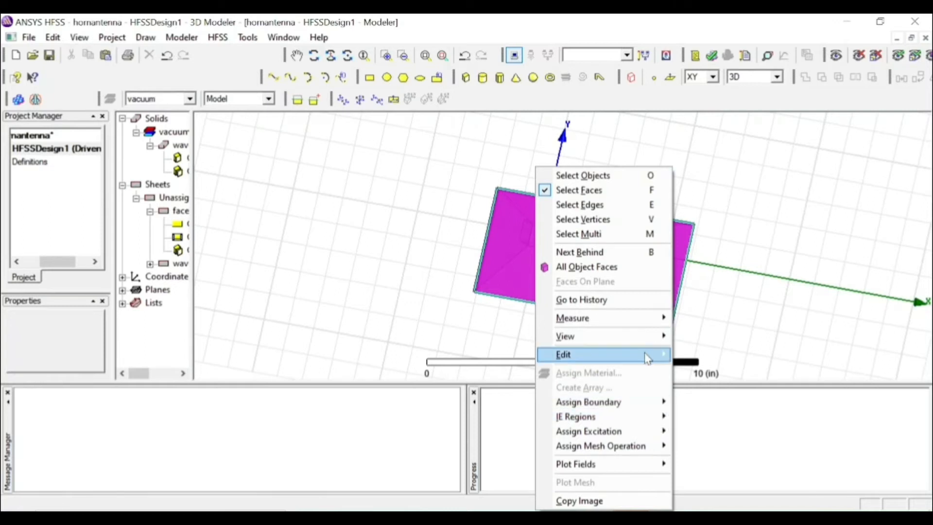
mouse_move(635, 355)
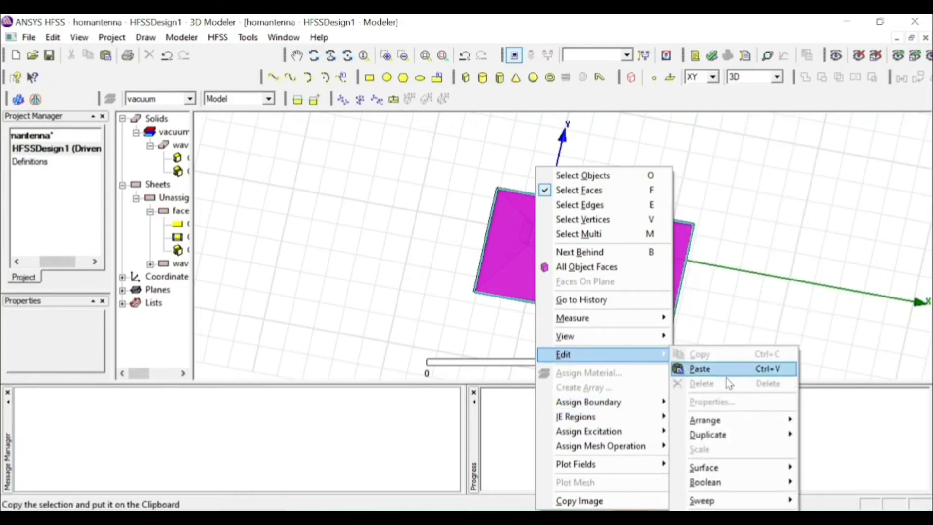
mouse_move(732, 426)
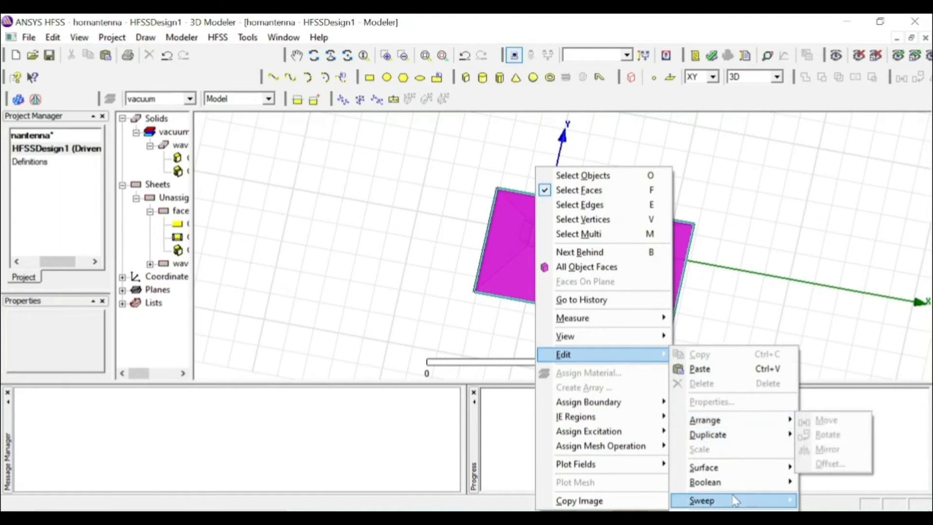
mouse_move(734, 469)
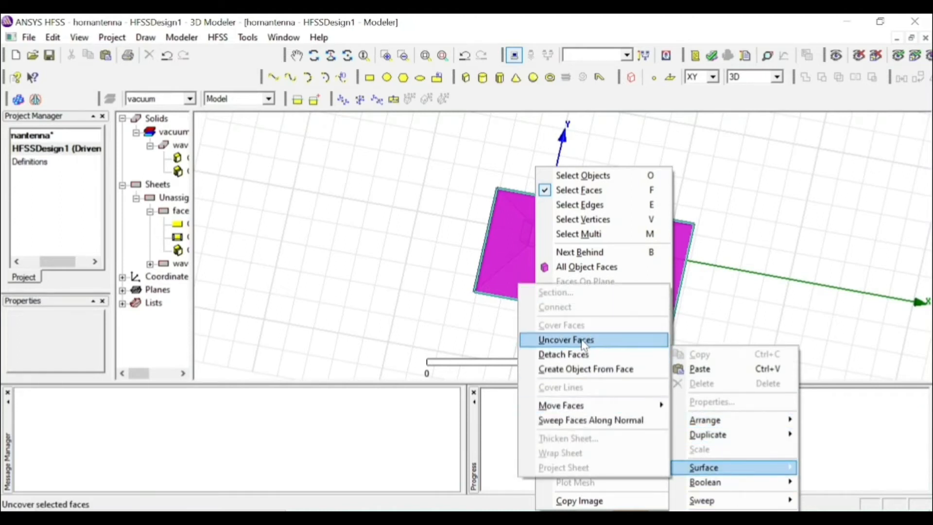
left_click(566, 340)
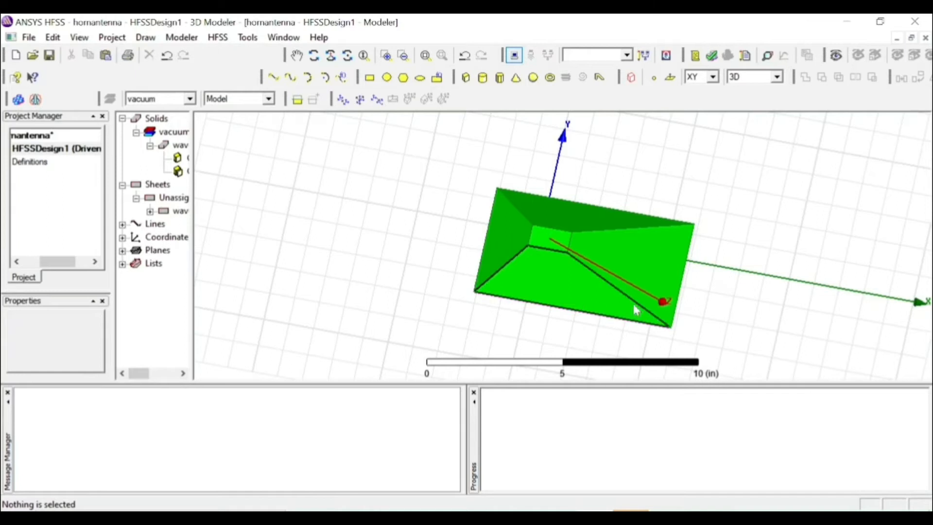
right_click(545, 243)
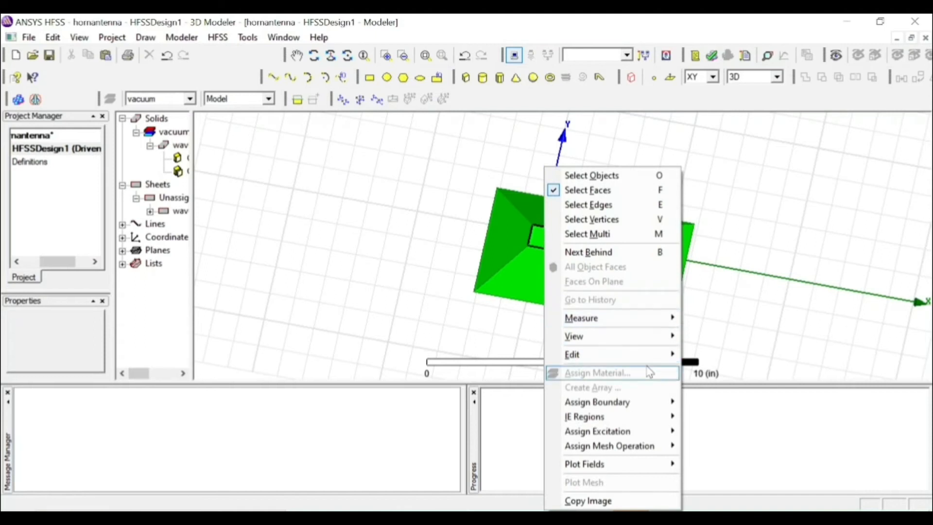
mouse_move(646, 357)
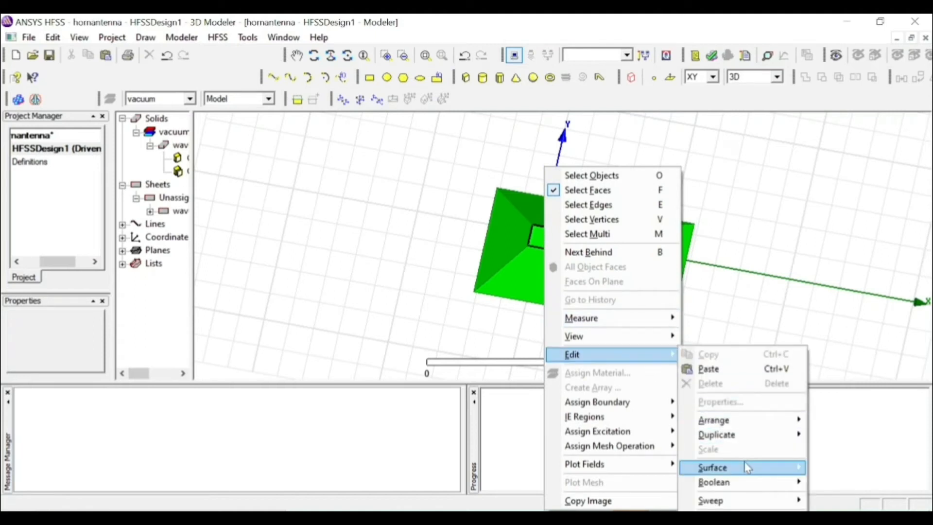
mouse_move(745, 463)
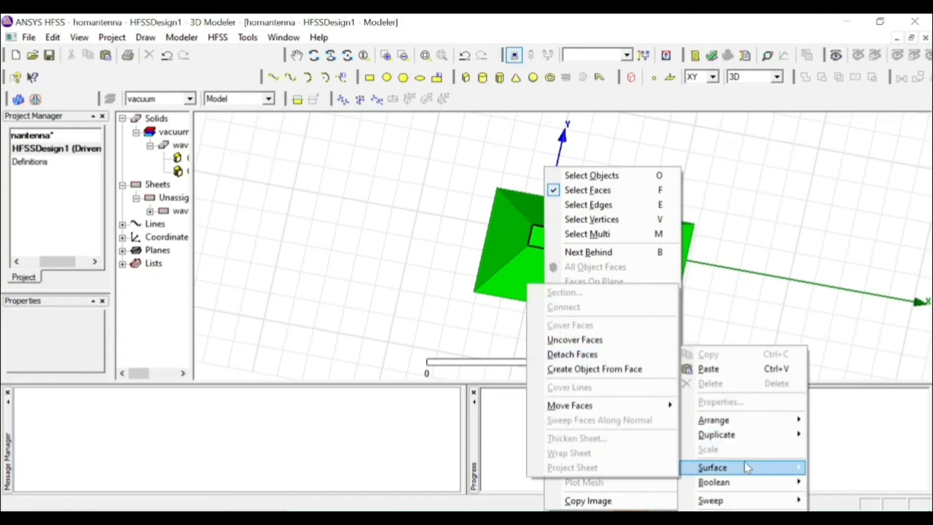
left_click(631, 341)
left_click(577, 299)
Uncover the horn flare's small inner face where it meets the waveguide box
key("f")
left_click(542, 244)
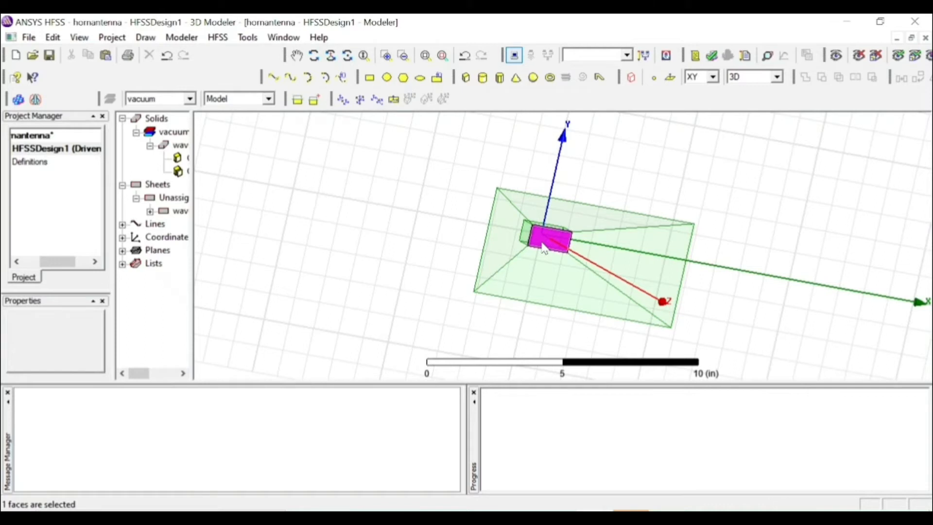
right_click(543, 248)
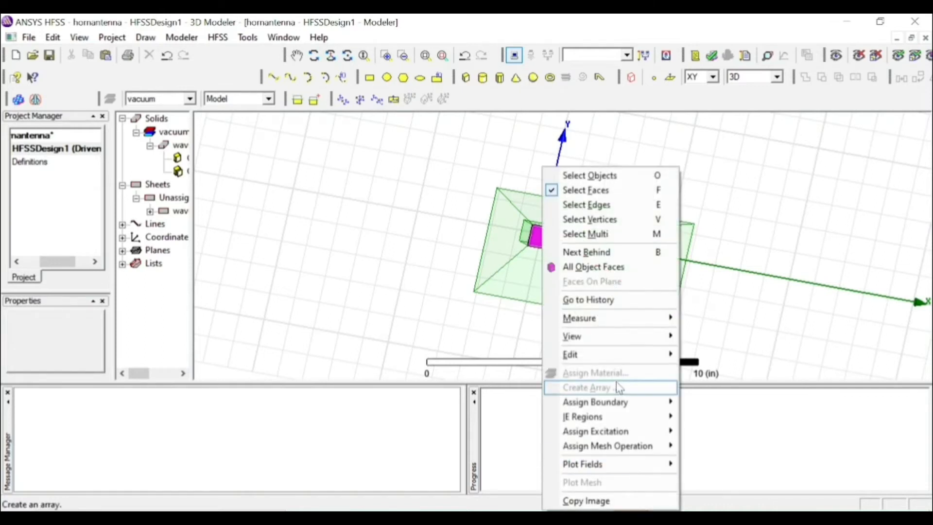
mouse_move(615, 361)
mouse_move(731, 467)
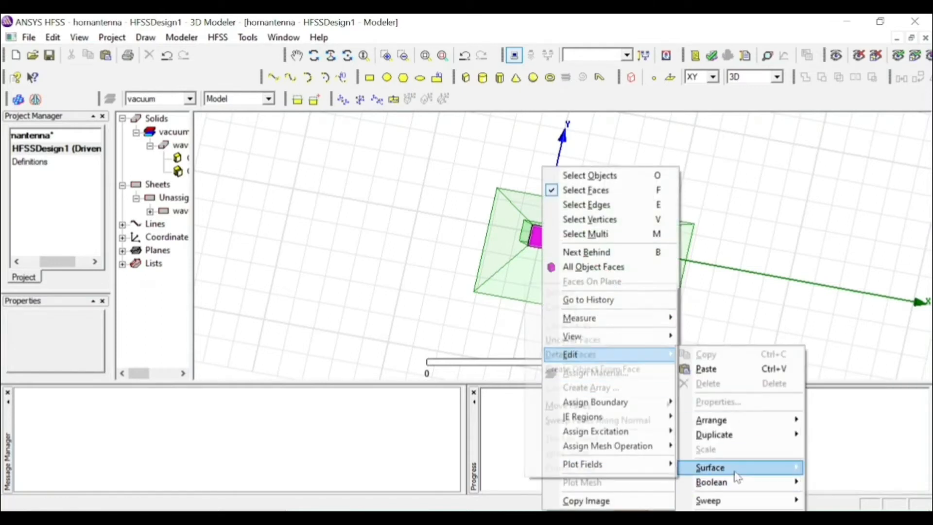
left_click(618, 341)
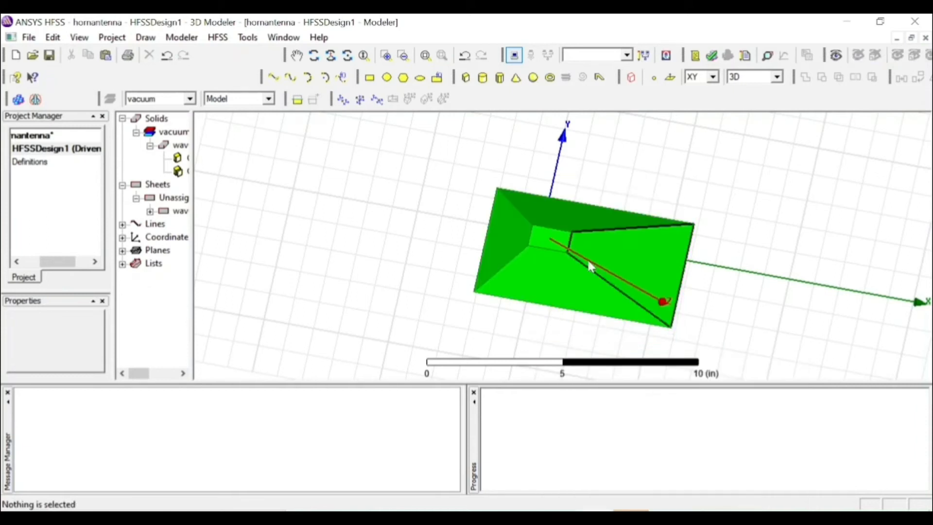
Uncover the waveguide box's upper face to open it into the horn flare
left_click(551, 231)
right_click(551, 231)
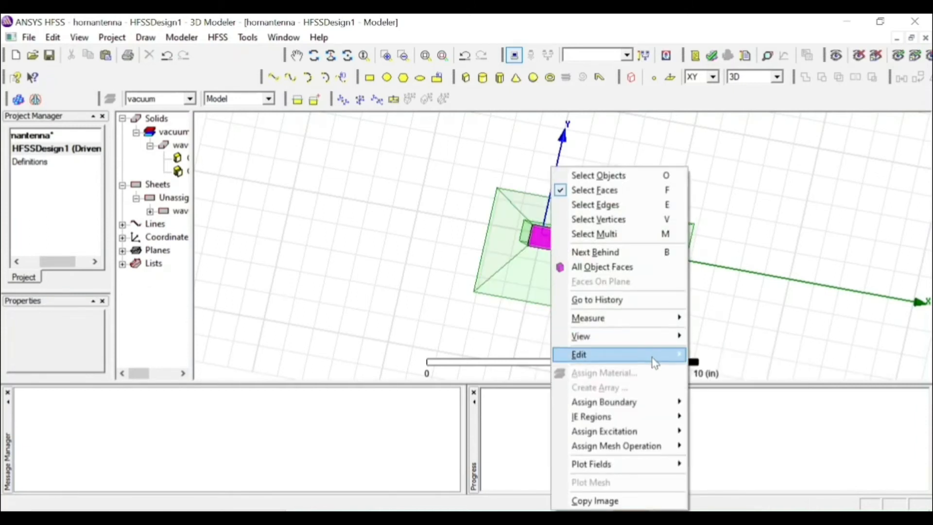
mouse_move(654, 359)
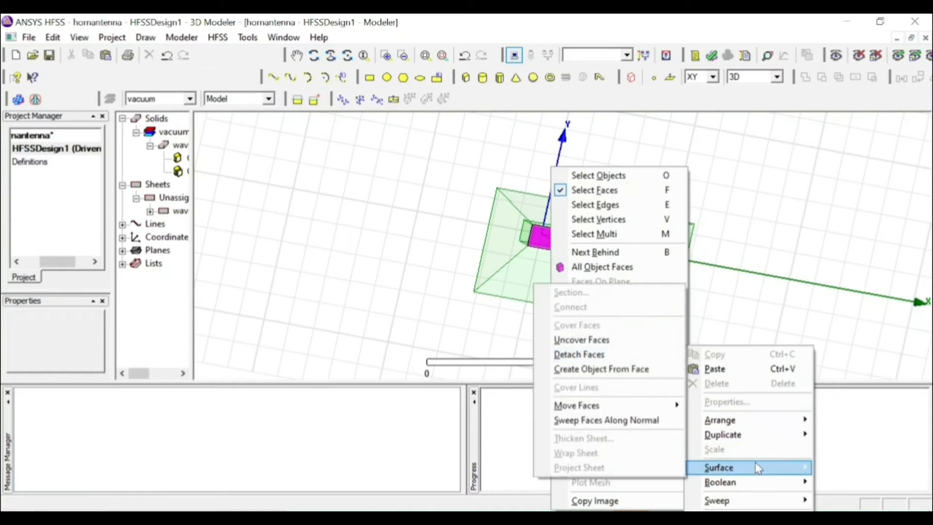
mouse_move(724, 467)
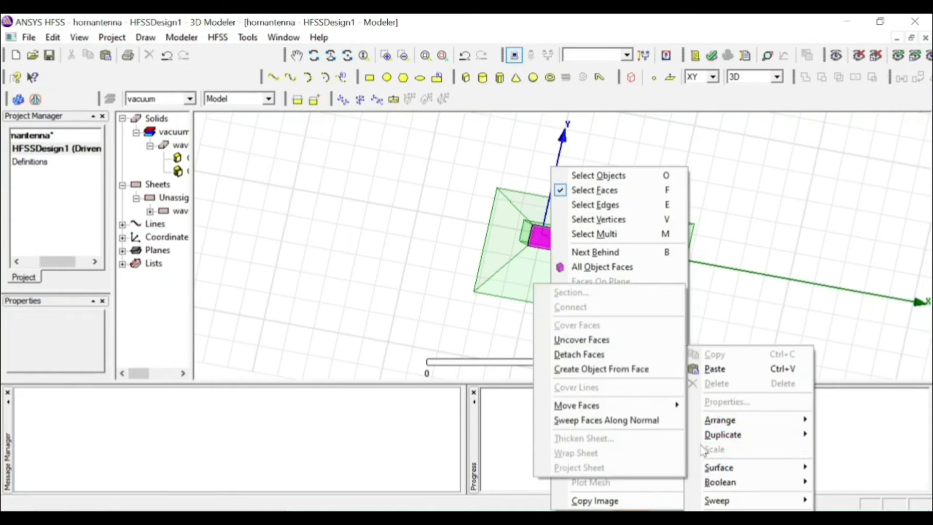
left_click(611, 341)
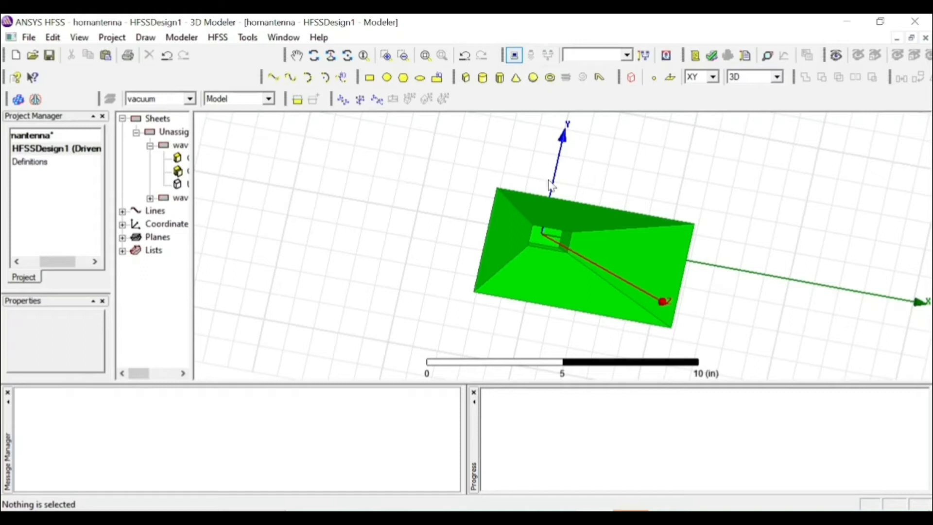
Inspect the opened horn, highlight the waveguide and flare sheets, and widen the model tree to show full object names
left_click(314, 58)
left_click_drag(431, 209, 329, 128)
mouse_move(701, 212)
left_mouse_down()
mouse_move(705, 204)
mouse_move(695, 214)
mouse_move(741, 285)
mouse_move(778, 287)
left_mouse_up()
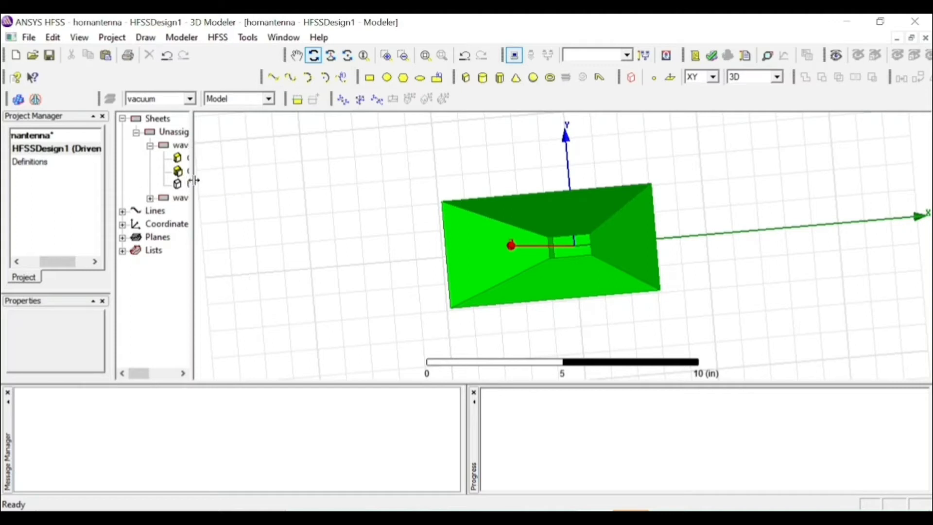
left_click(181, 145)
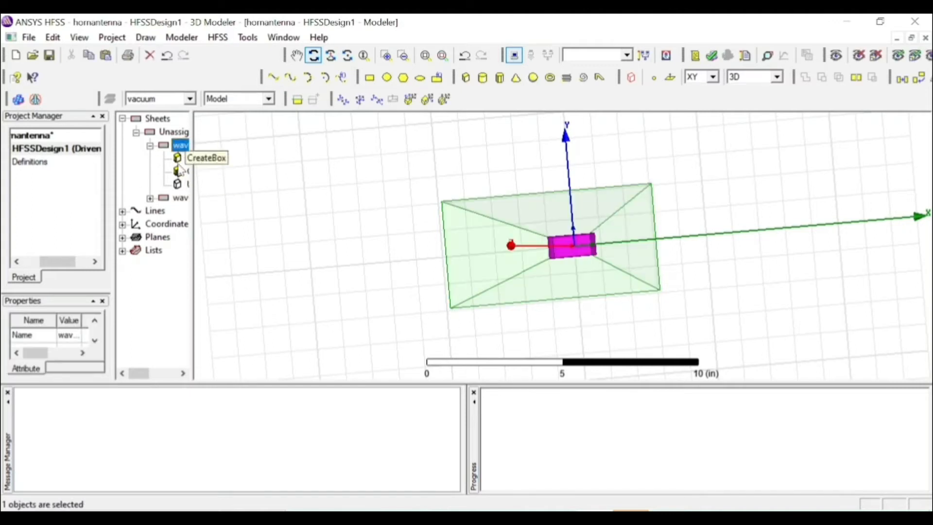
left_click(181, 201, "ctrl")
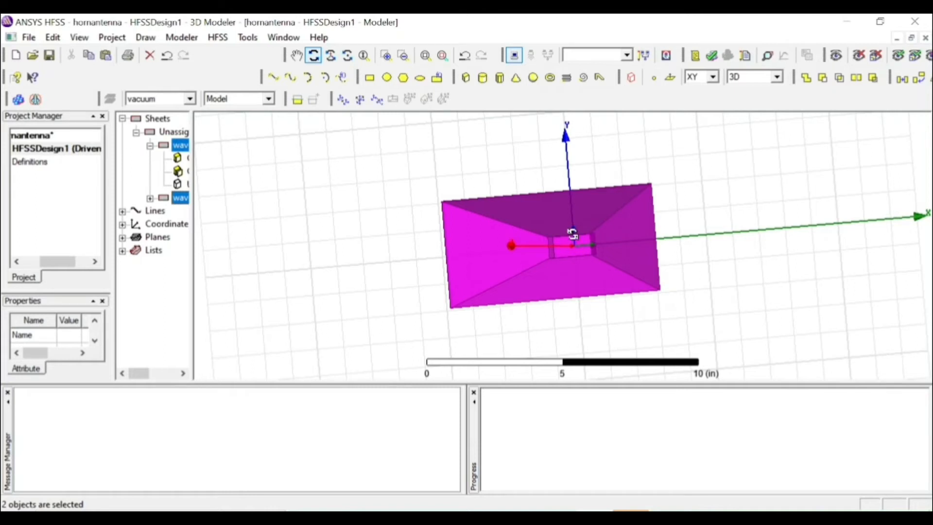
left_click(179, 146, "ctrl")
left_click(195, 161)
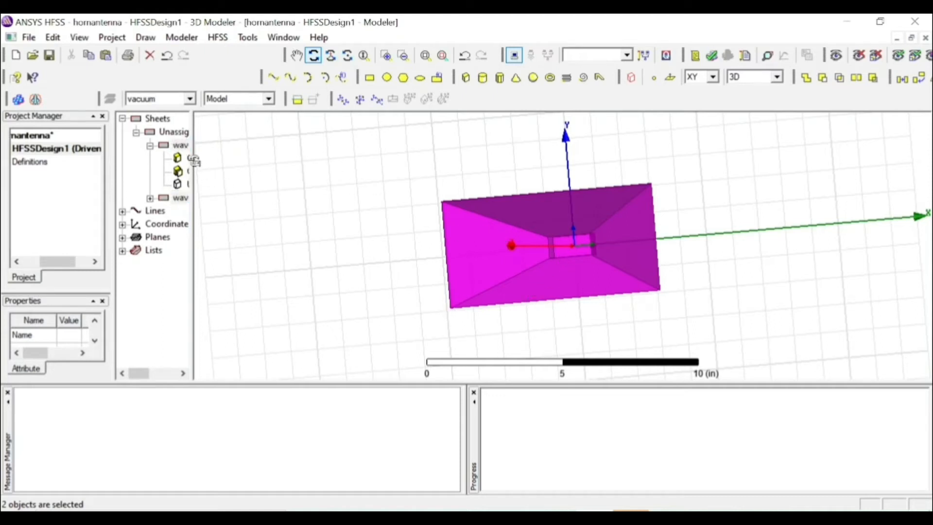
left_click_drag(192, 161, 247, 163)
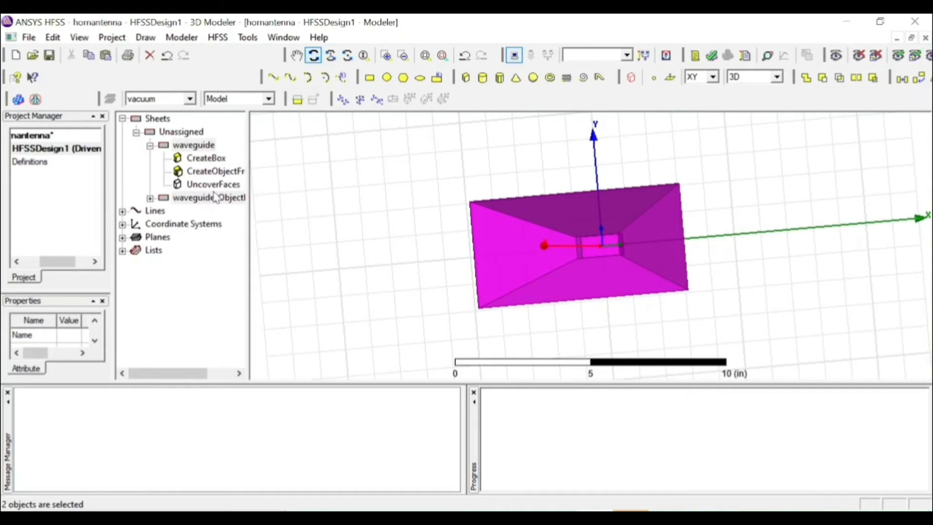
Unite the horn flare sheet with the waveguide sheet, selecting the flare first
left_click(194, 146, "ctrl")
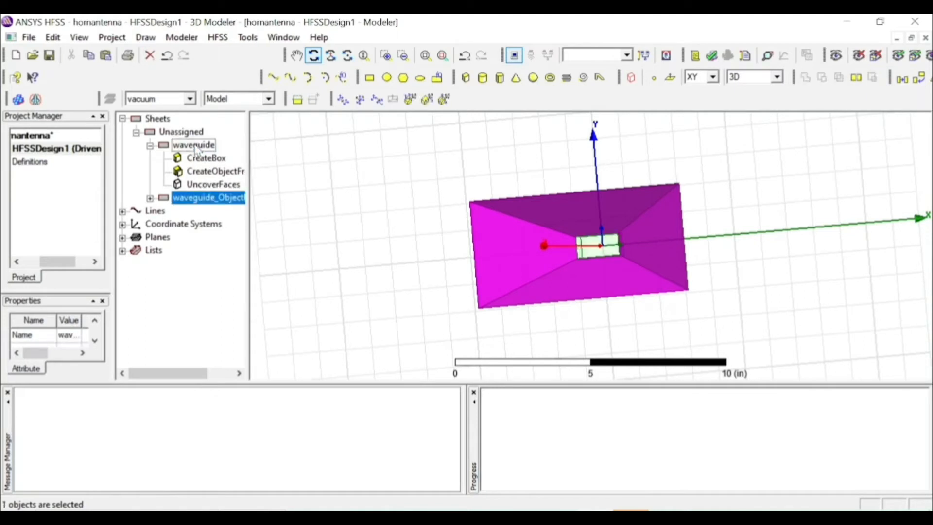
left_click(195, 146, "ctrl")
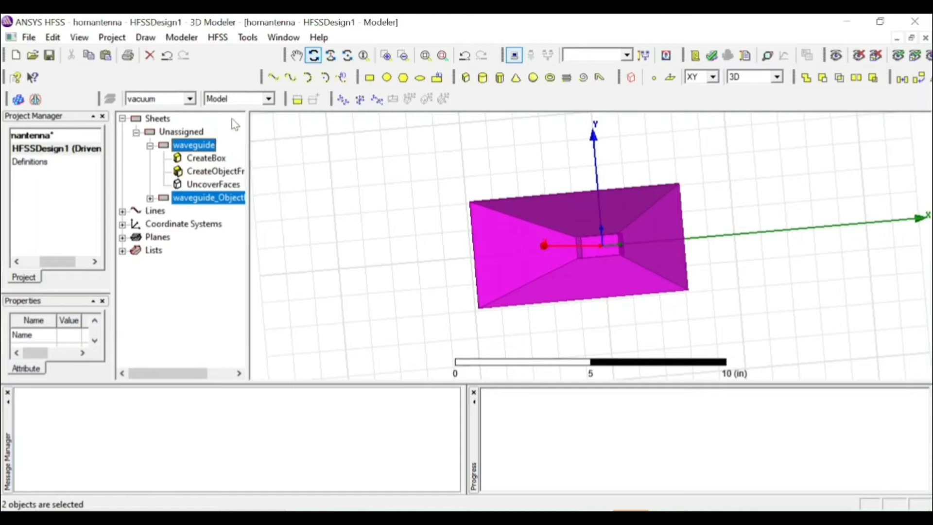
left_click(190, 39)
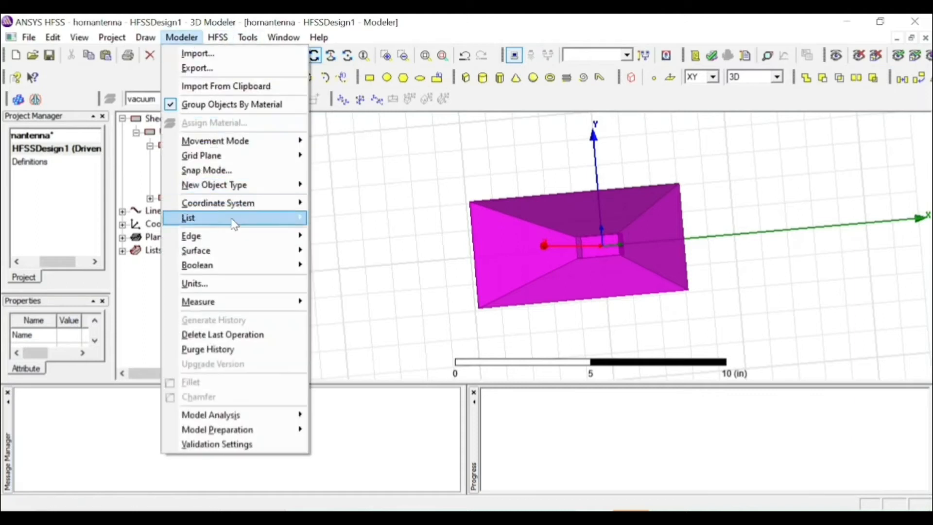
mouse_move(243, 271)
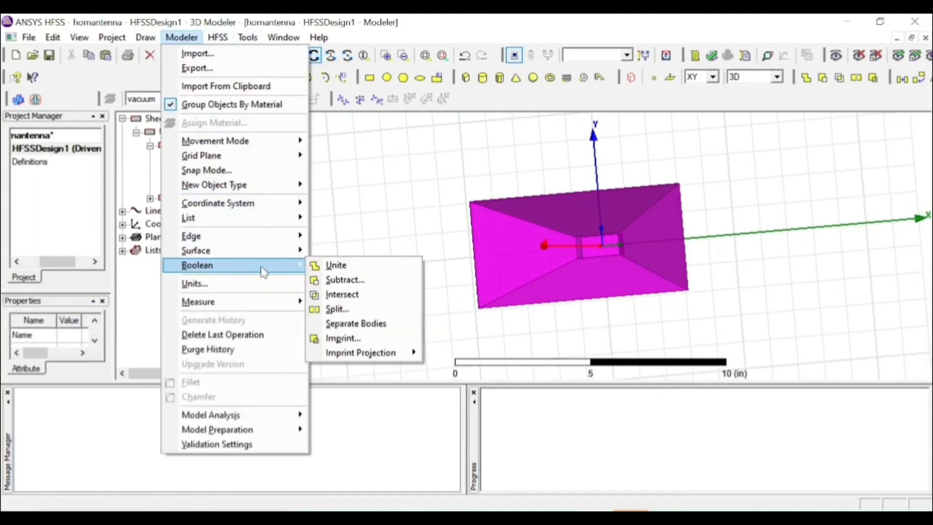
left_click(327, 264)
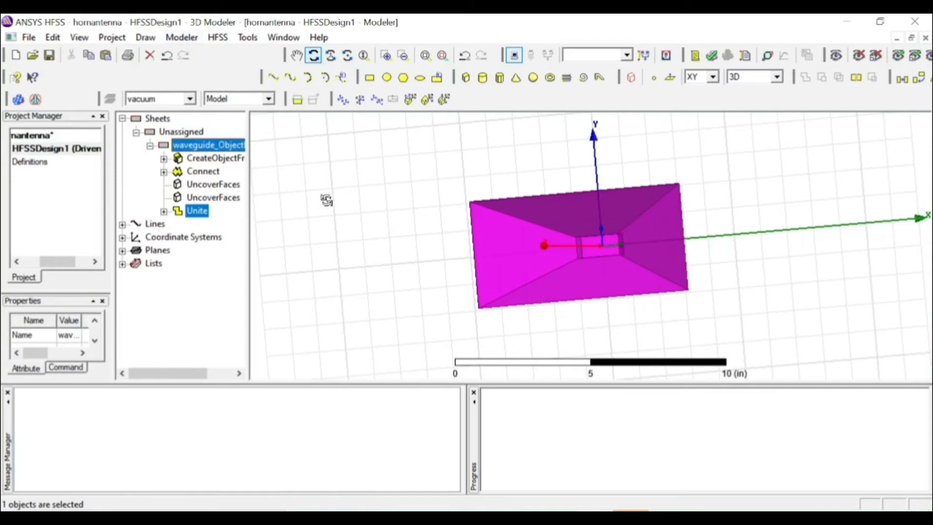
Deselect the united horn and examine it from the waveguide's back end
left_click_drag(332, 168, 375, 142)
key("Escape")
left_click_drag(407, 265, 379, 233)
left_click(315, 56)
left_click_drag(410, 262, 676, 443)
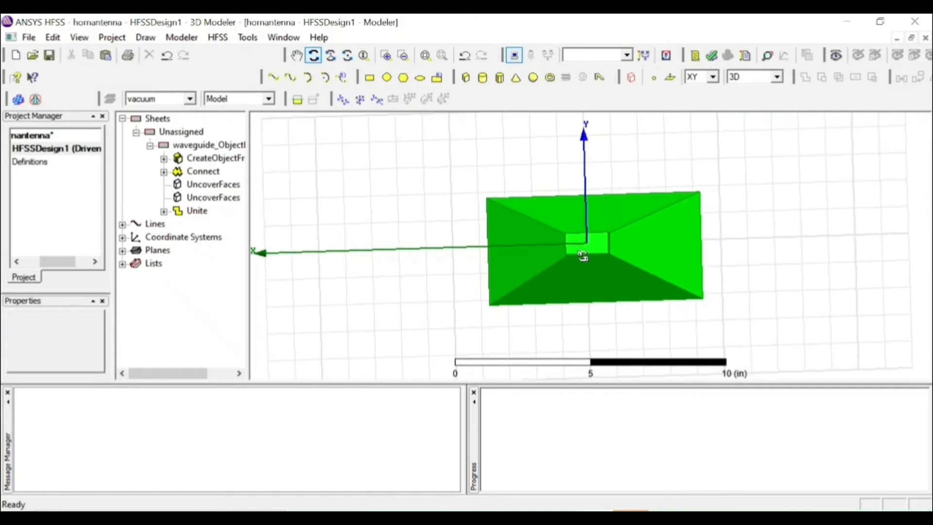
Start a wave port excitation on the waveguide's back end face, keeping the port name 1
left_click(315, 56)
left_click(585, 251)
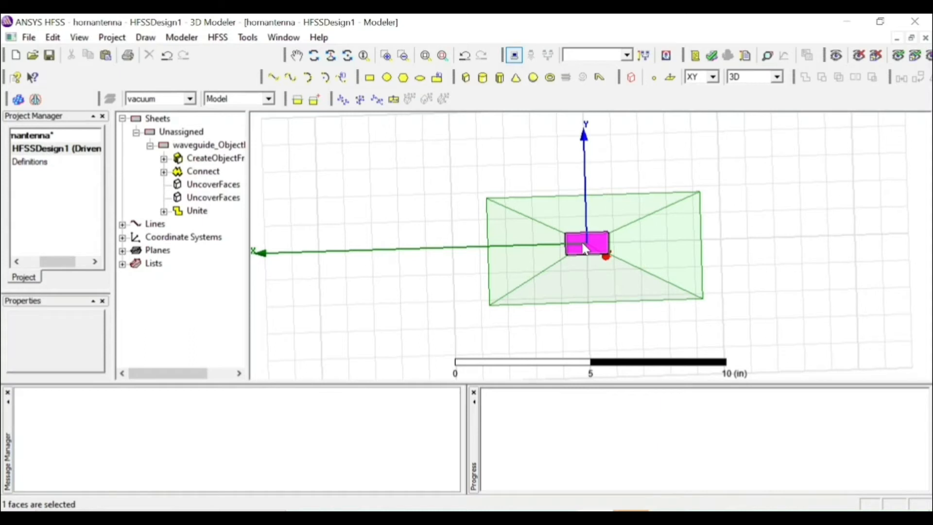
right_click(584, 249)
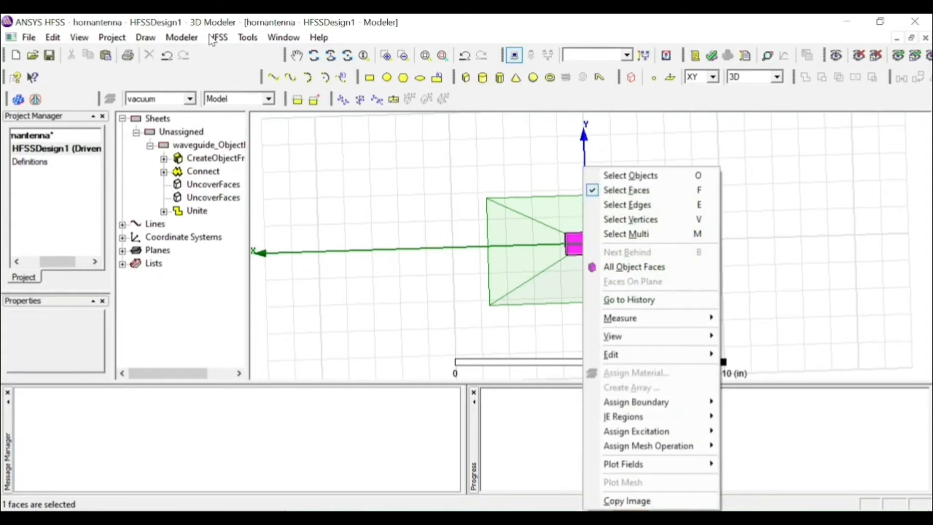
left_click(213, 39)
mouse_move(313, 274)
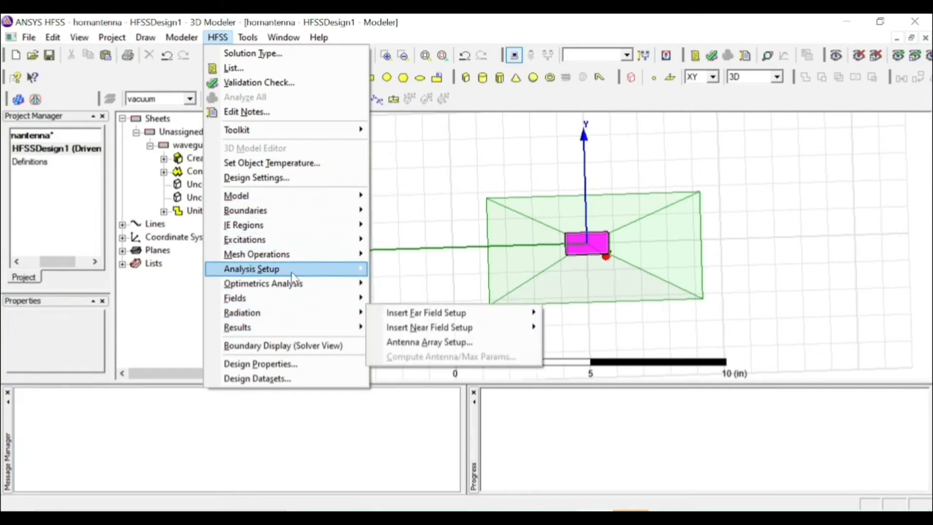
mouse_move(287, 241)
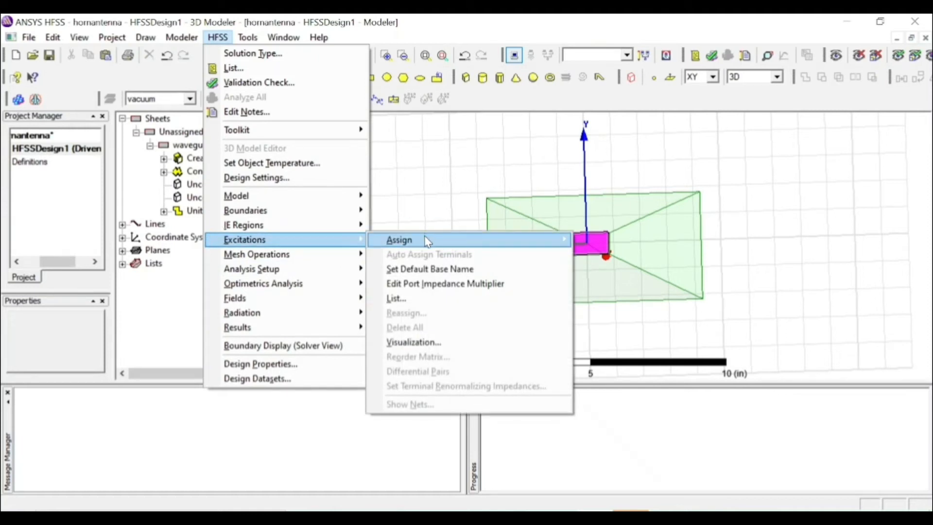
mouse_move(427, 242)
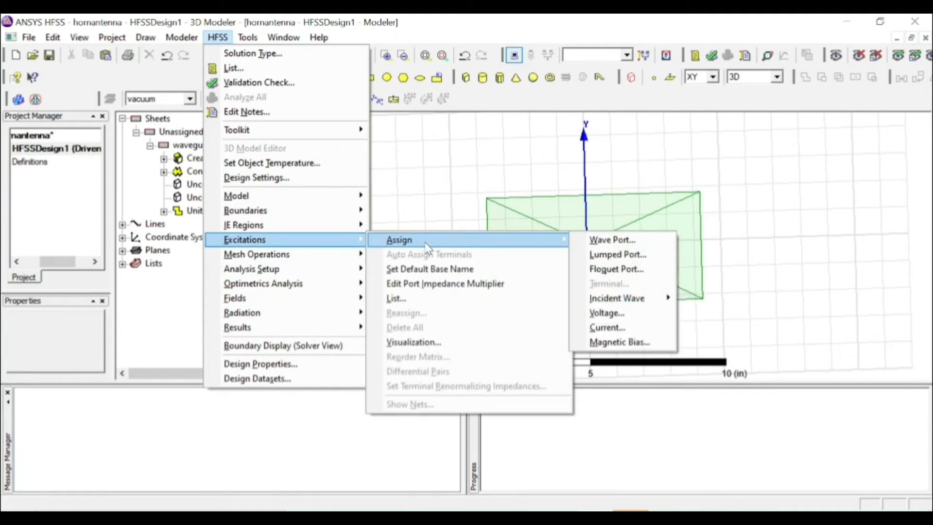
left_click(596, 245)
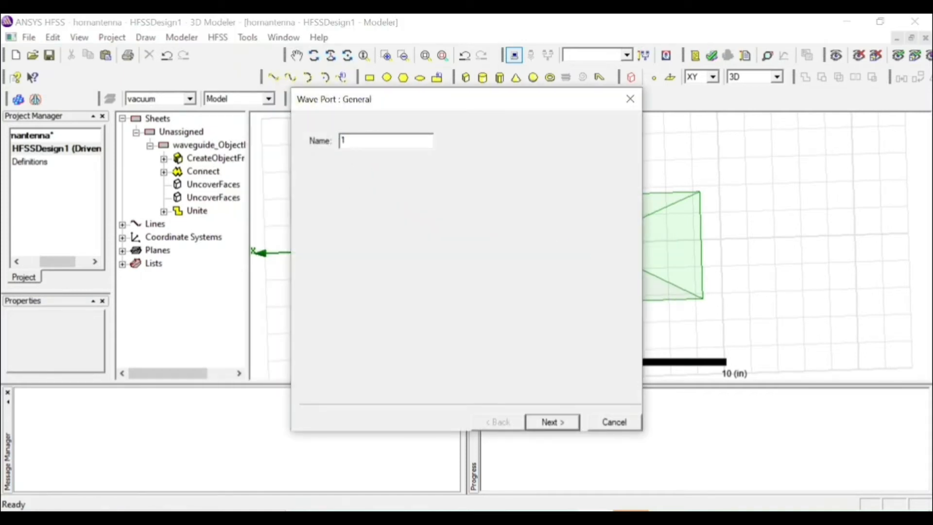
left_click(557, 428)
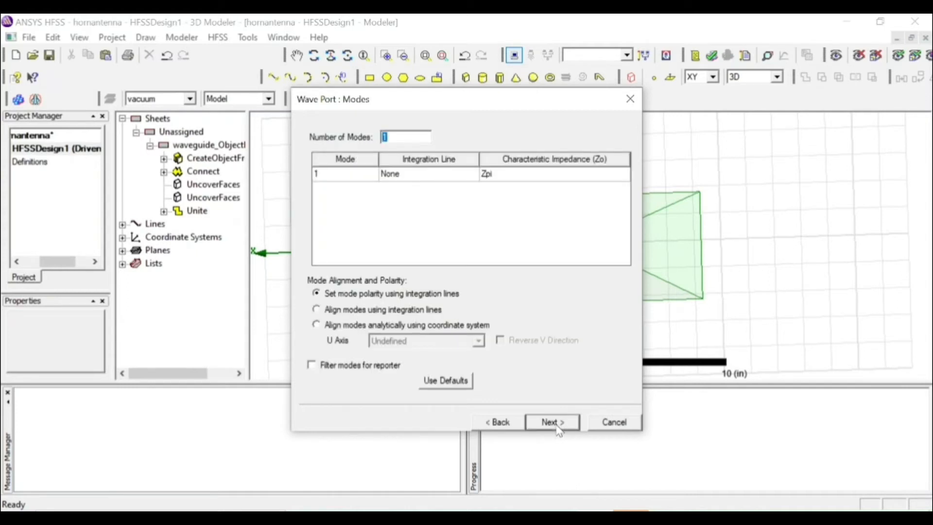
Draw mode 1's integration line across the port face from one short edge's midpoint toward the opposite short edge, and finish the port without renormalization
left_click(421, 179)
left_click(421, 179)
left_click(421, 195)
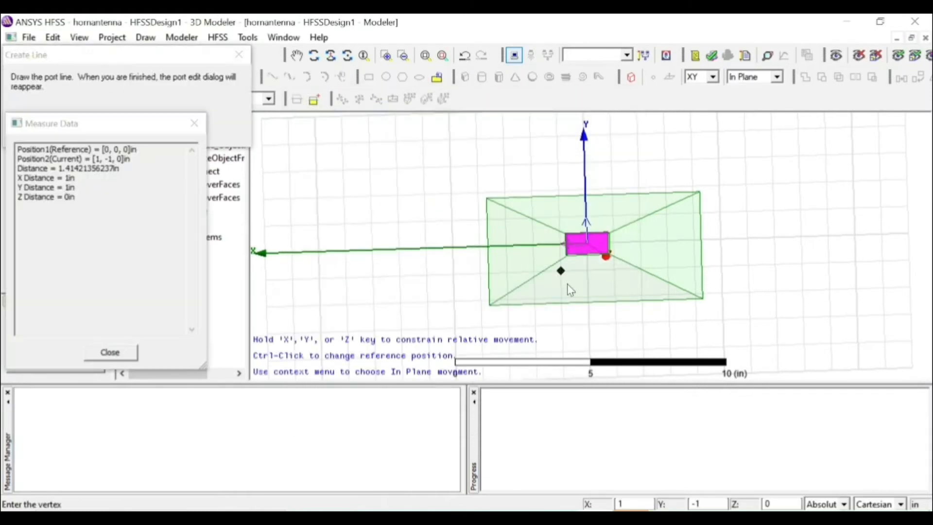
left_click(567, 246)
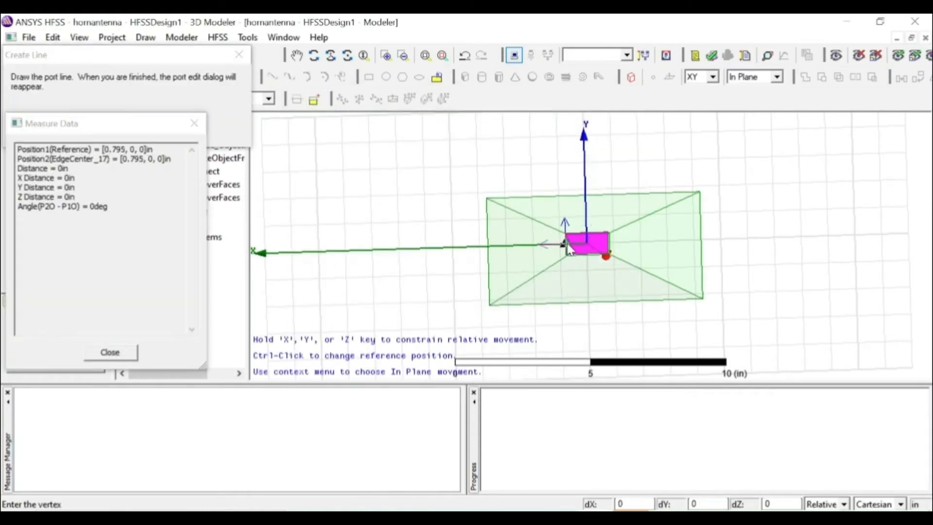
left_click(610, 248)
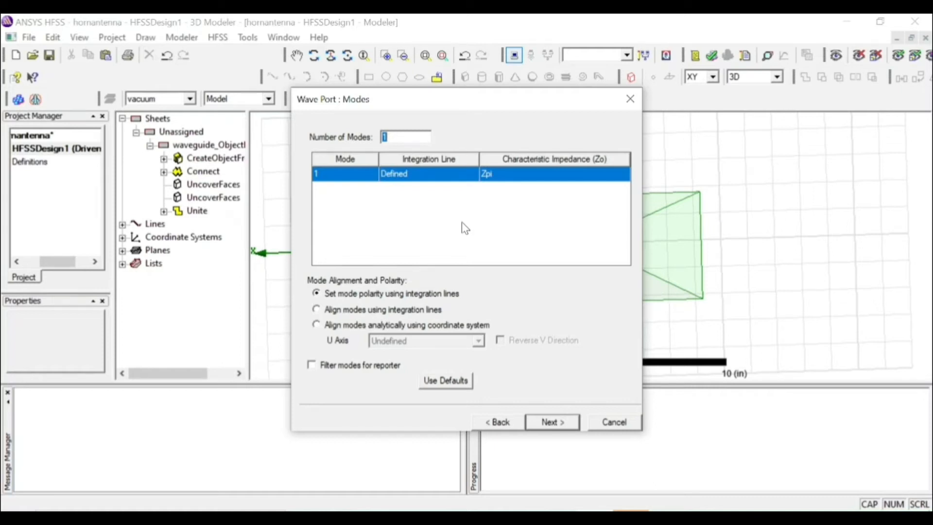
left_click(560, 424)
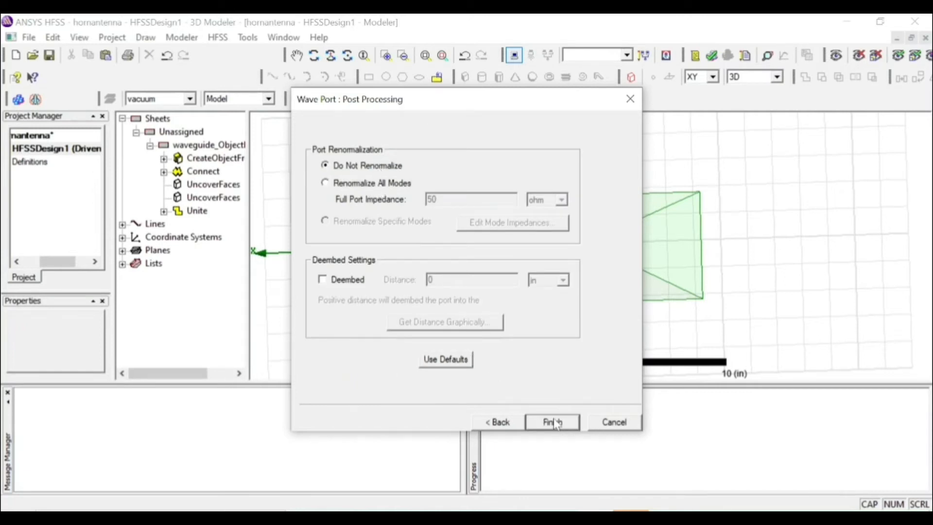
left_click(569, 423)
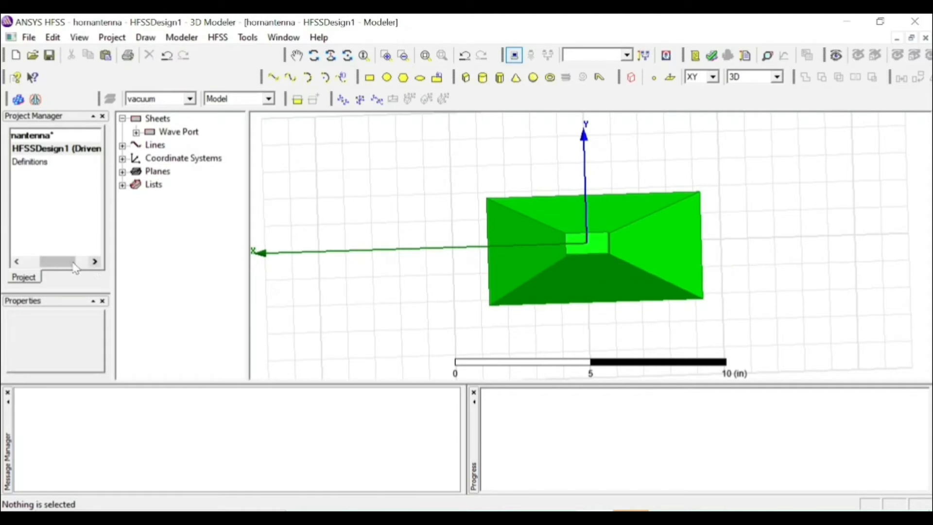
Examine the new wave port under the design's excitations, highlighting it on the model
left_click_drag(68, 262, 39, 268)
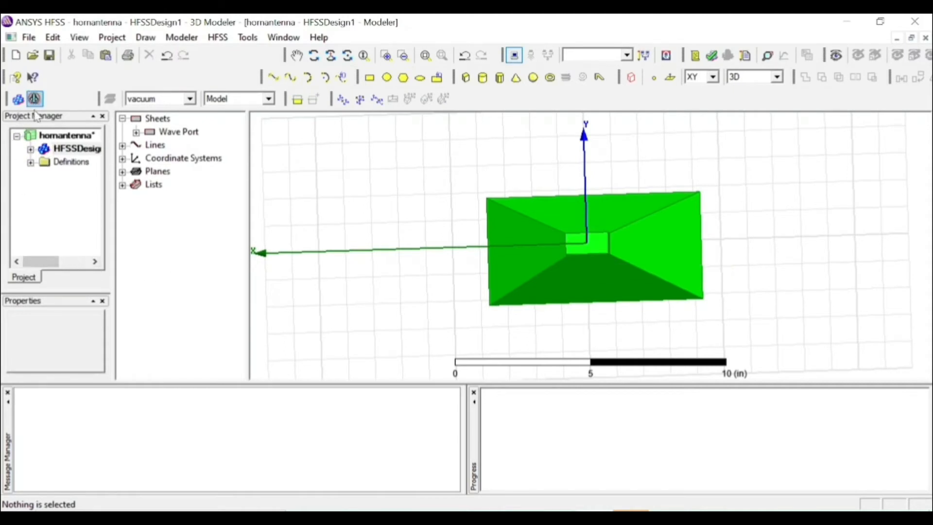
left_click(31, 149)
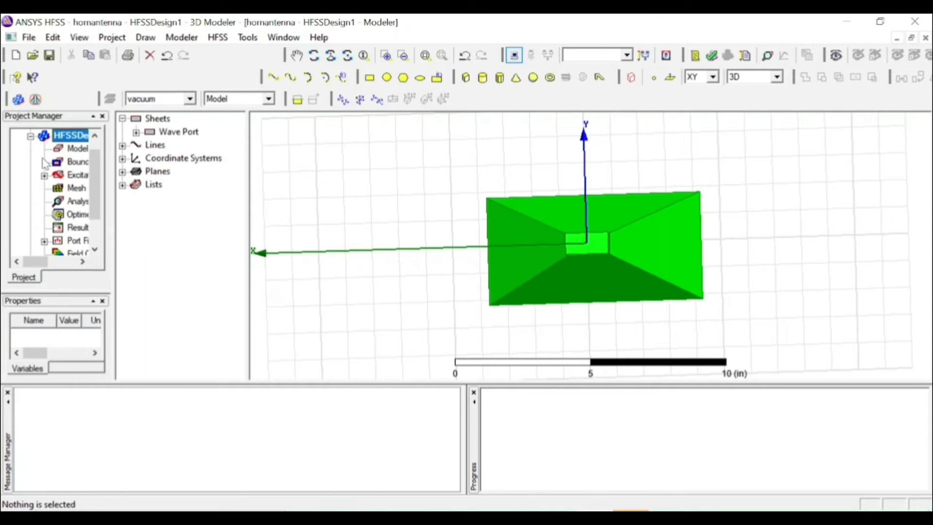
left_click(45, 176)
left_click(82, 188)
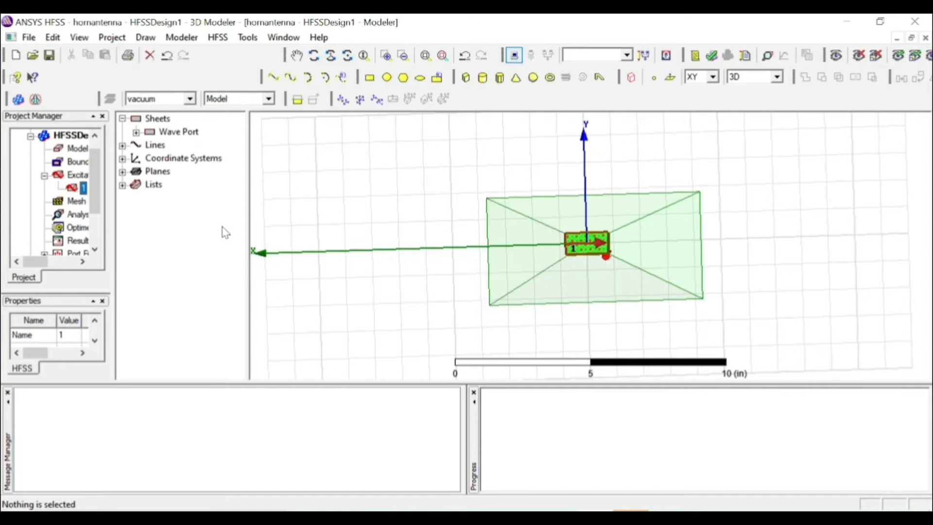
left_click(44, 175)
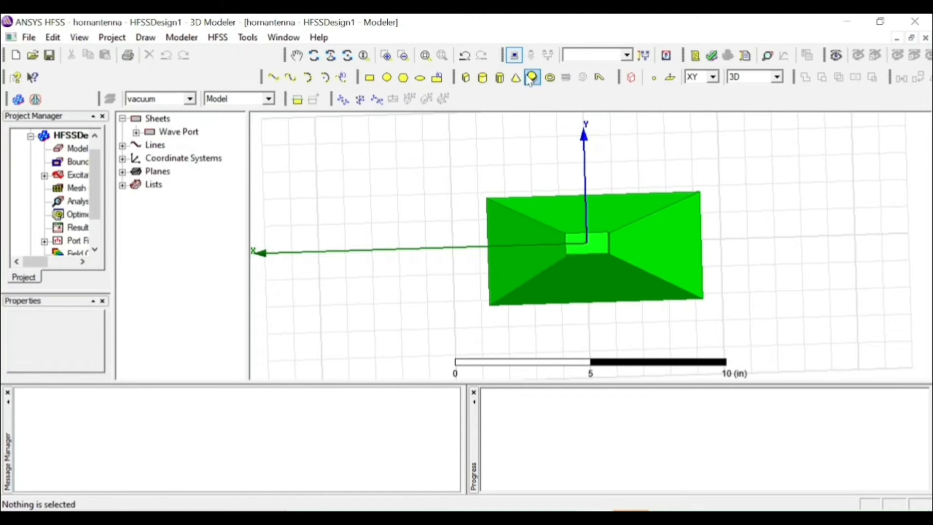
left_click(314, 54)
left_click_drag(403, 178, 472, 280)
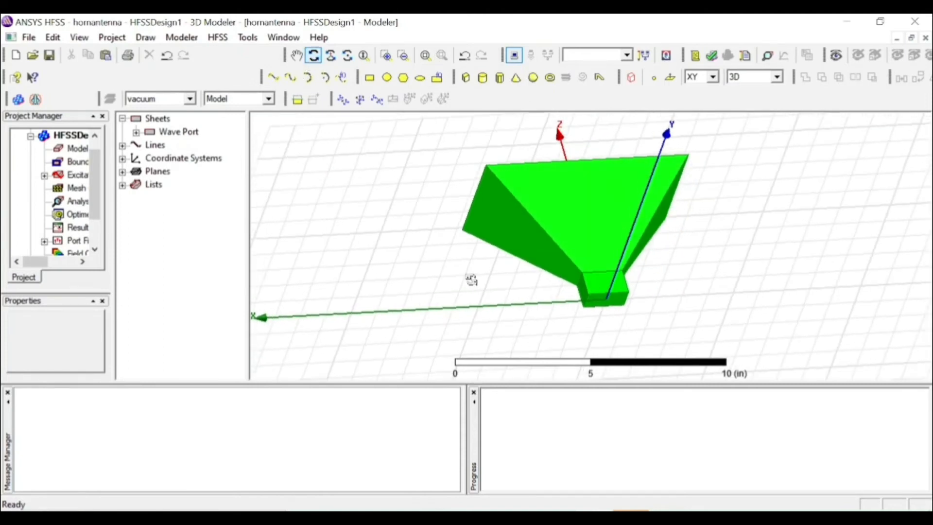
left_click(314, 55)
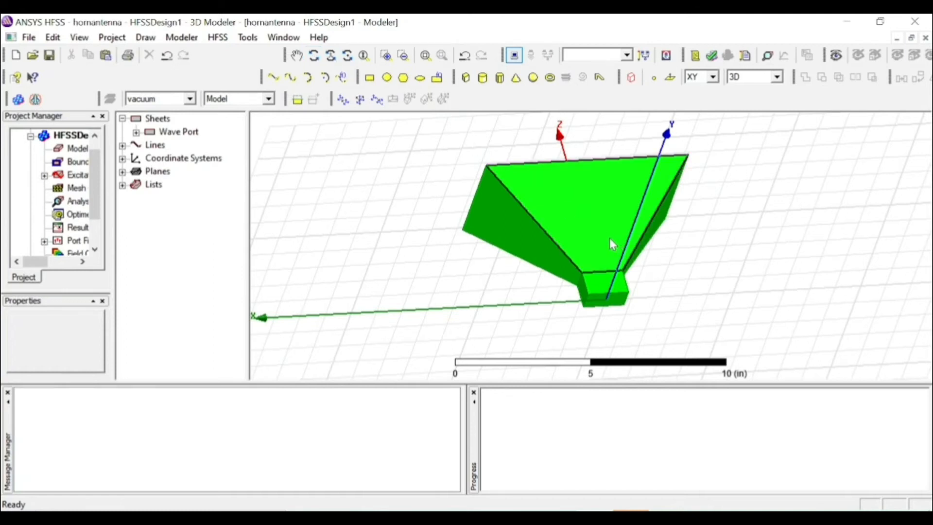
key("f")
left_click(609, 238)
left_click(585, 286, "ctrl")
left_click(582, 292, "ctrl")
left_click(540, 250, "ctrl")
left_click(637, 245, "ctrl")
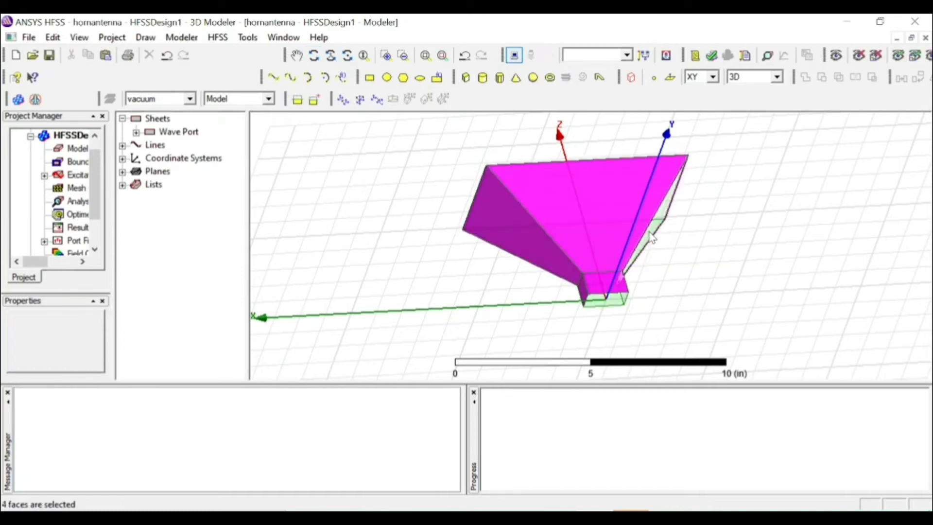
left_click(315, 55)
left_click_drag(823, 252, 598, 324)
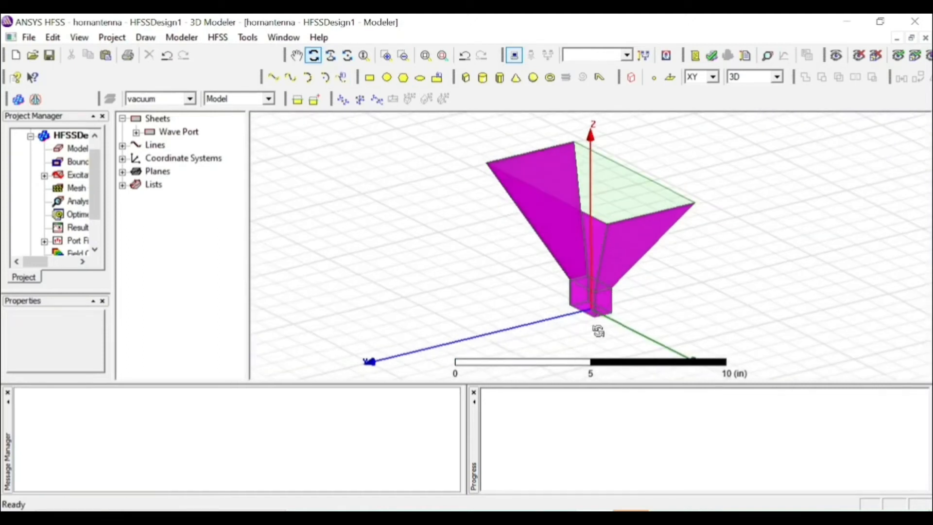
left_click(317, 61)
left_click(579, 285, "ctrl")
left_click(611, 221, "ctrl")
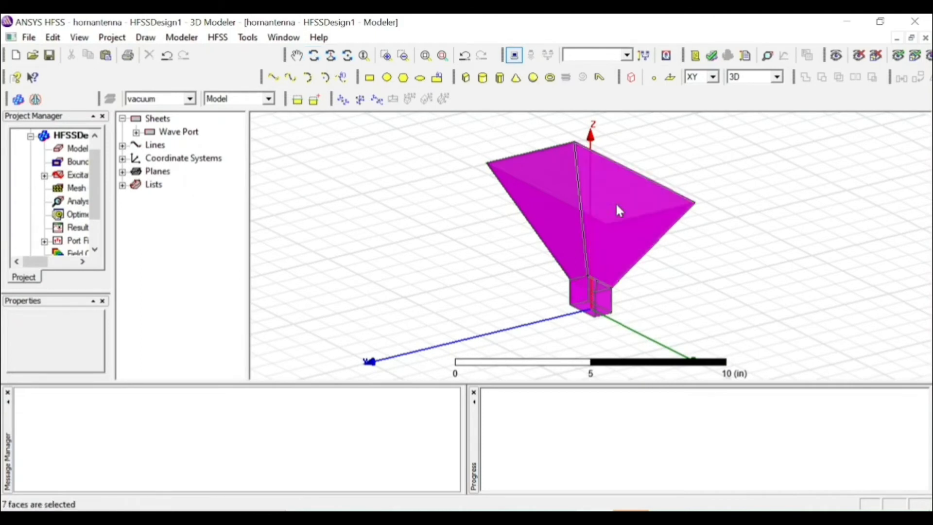
left_click(588, 295, "ctrl")
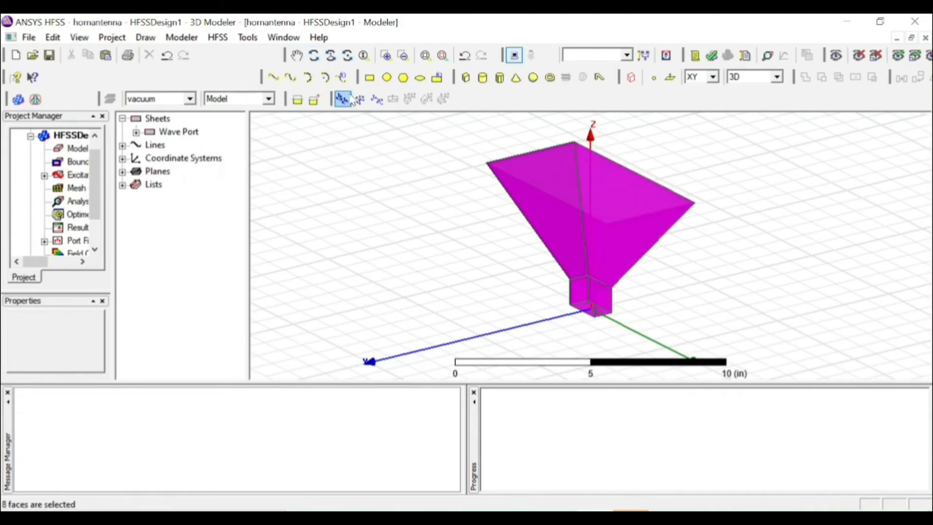
left_click(313, 55)
left_click_drag(757, 259, 552, 231)
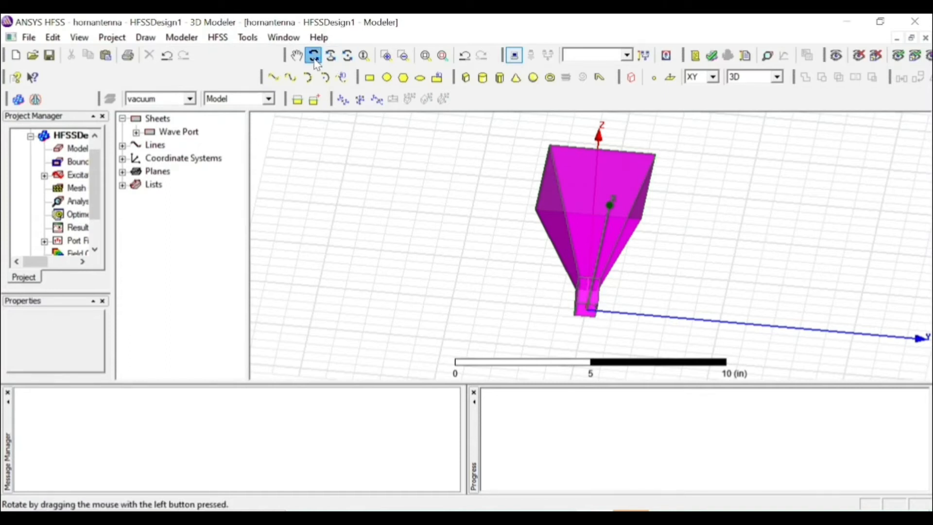
left_click(470, 313)
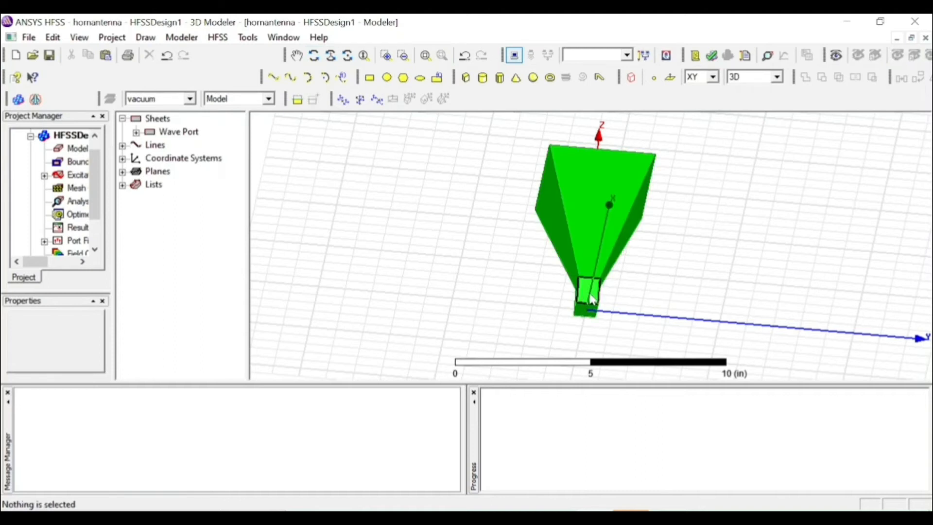
Select two side faces of the waveguide and two adjacent side faces of the horn flare
left_click(575, 300)
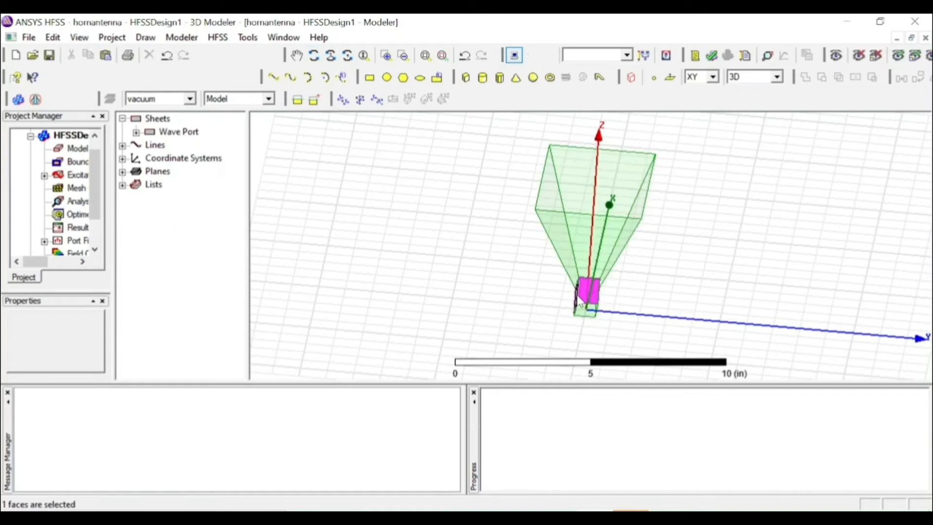
left_click(614, 179, "ctrl")
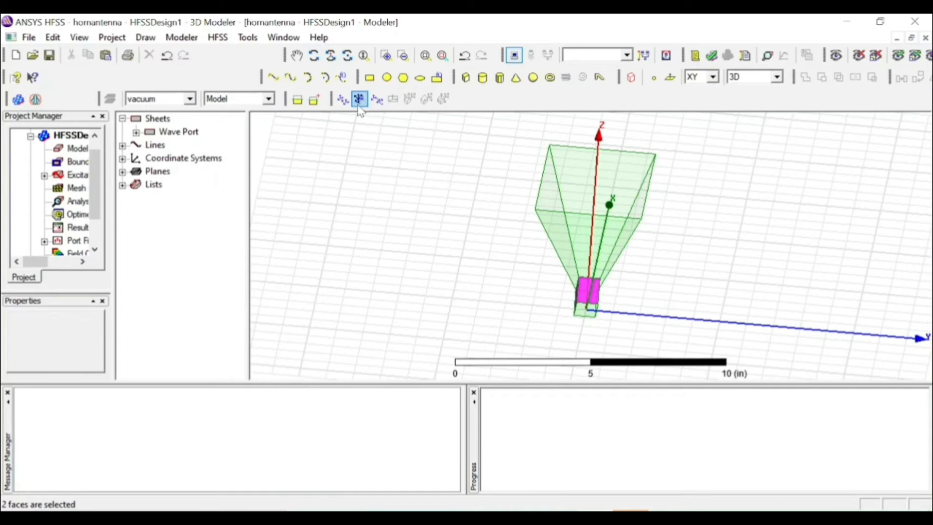
left_click(623, 187, "ctrl")
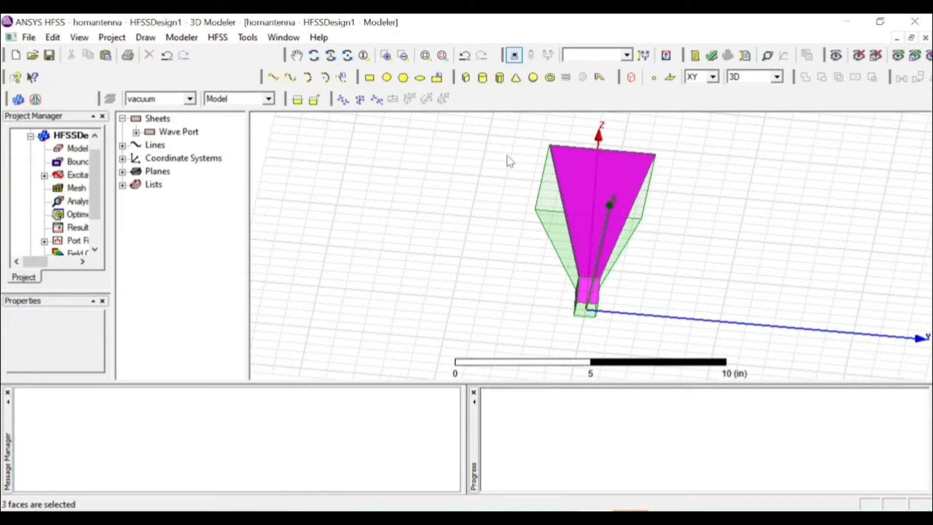
left_click(314, 55)
left_click_drag(748, 222, 653, 229)
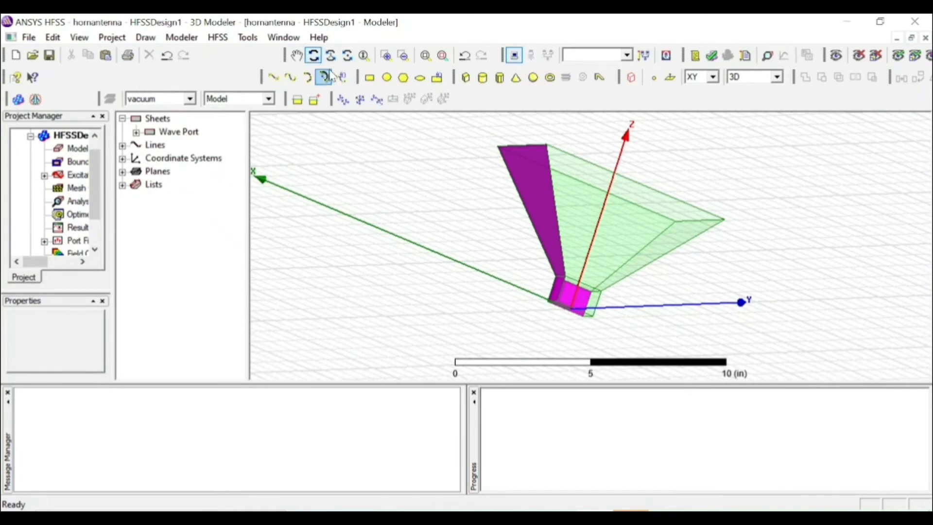
left_click(314, 55)
left_click(619, 237)
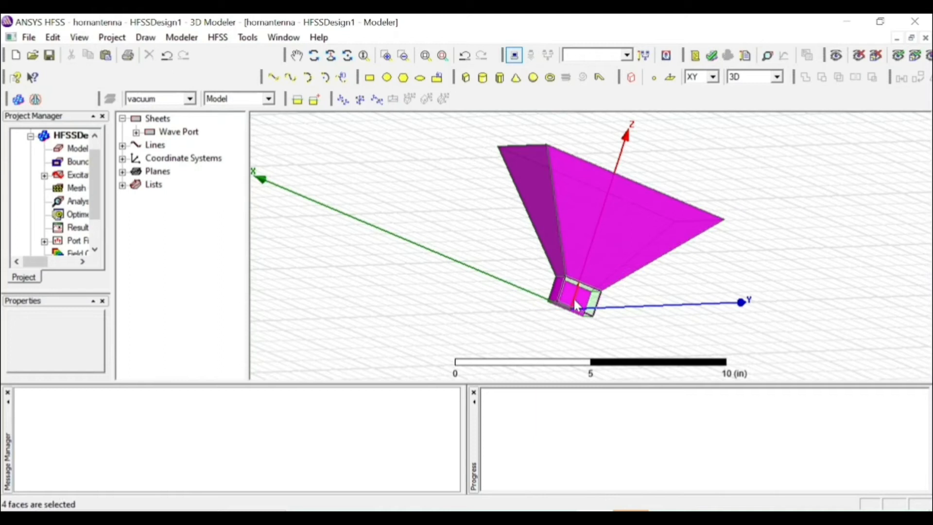
Add the horn flare's remaining side faces and another waveguide side face to the current face selection
left_click(313, 55)
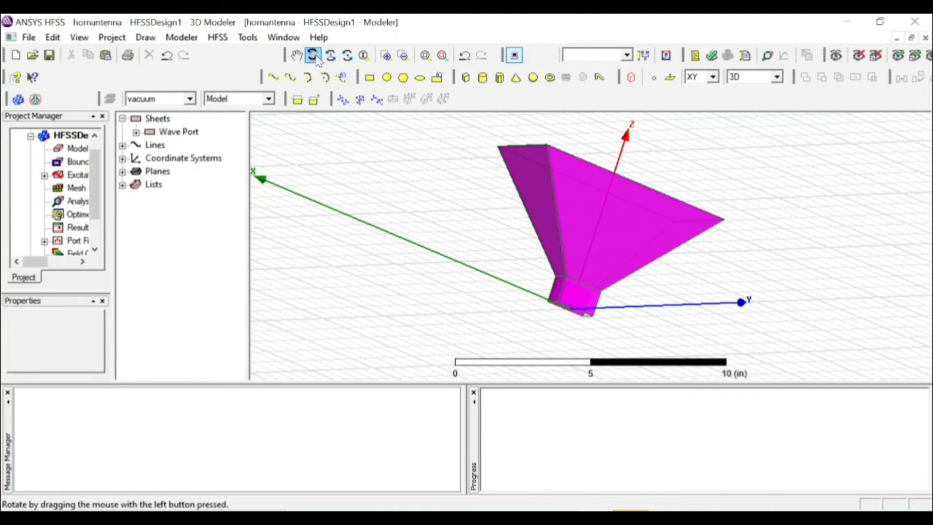
left_click_drag(714, 287, 561, 269)
left_click(314, 55)
left_click(615, 240)
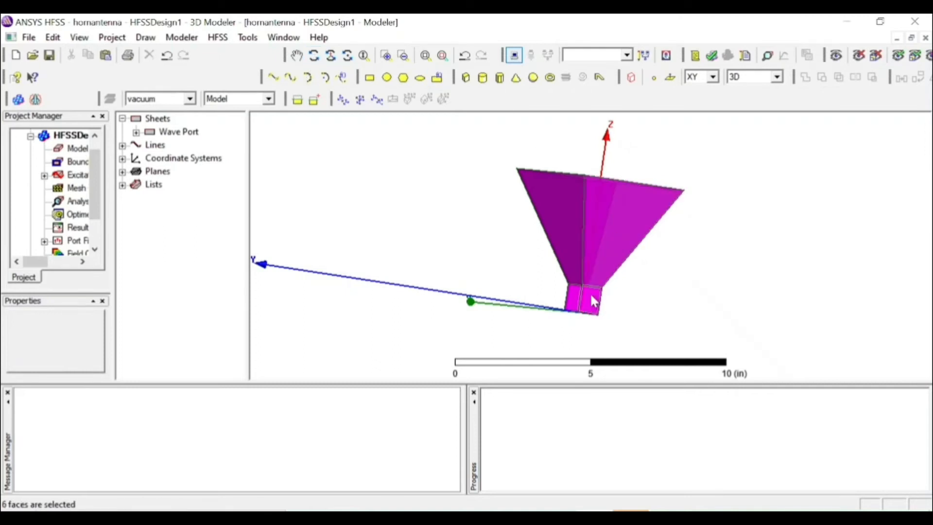
left_click(314, 56)
left_click_drag(752, 254, 626, 248)
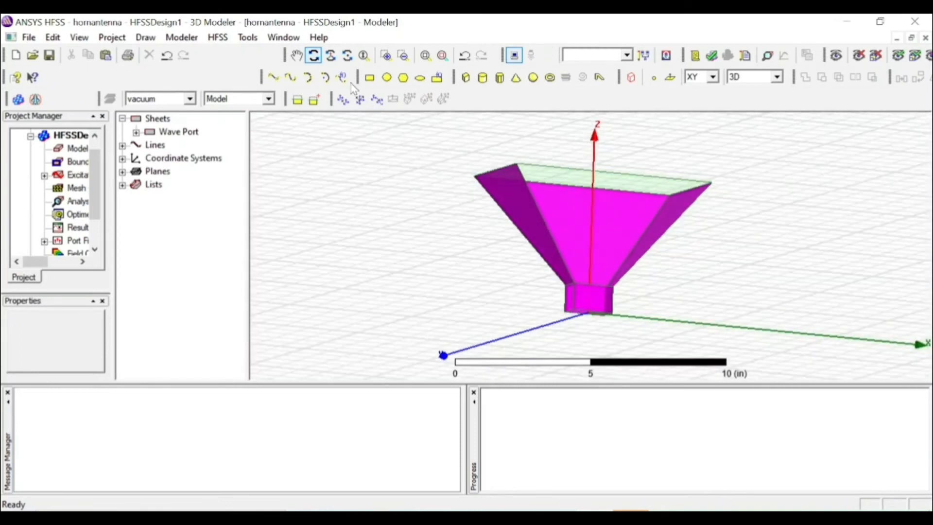
left_click(313, 55)
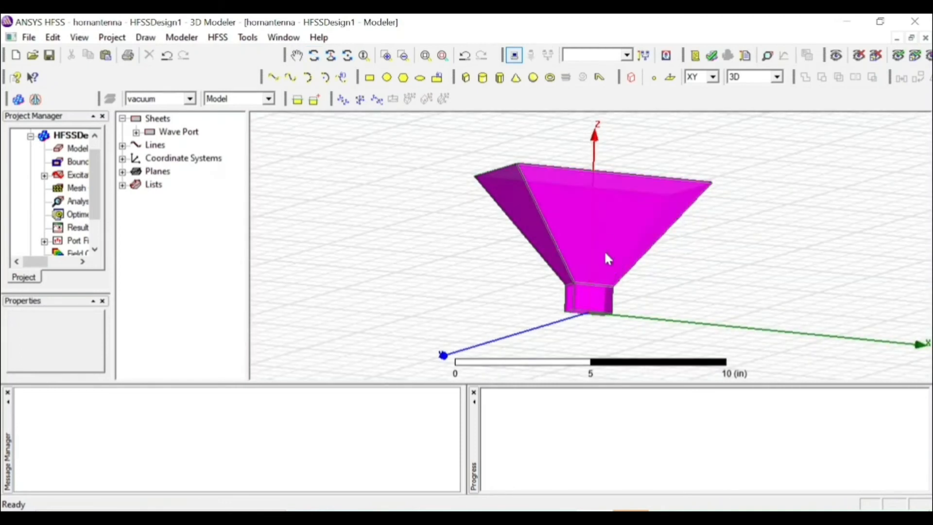
left_click(591, 293)
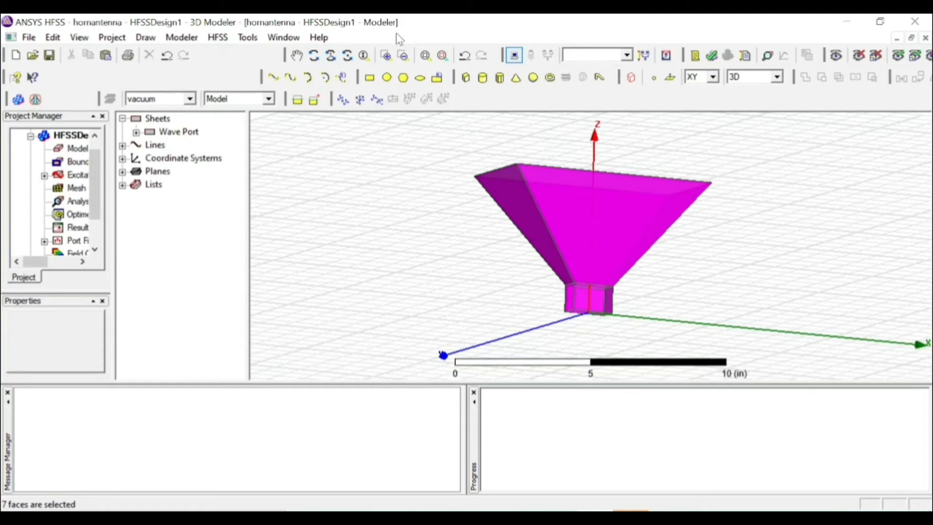
Add the waveguide's last side face to the selection and check the selected walls from the horn's aperture side
left_click(313, 58)
left_click_drag(710, 155, 677, 267)
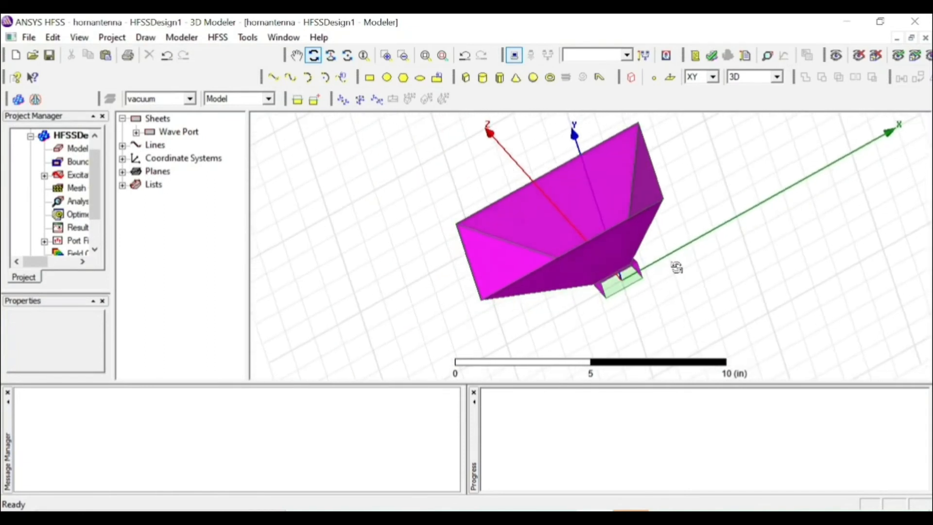
left_click(314, 57)
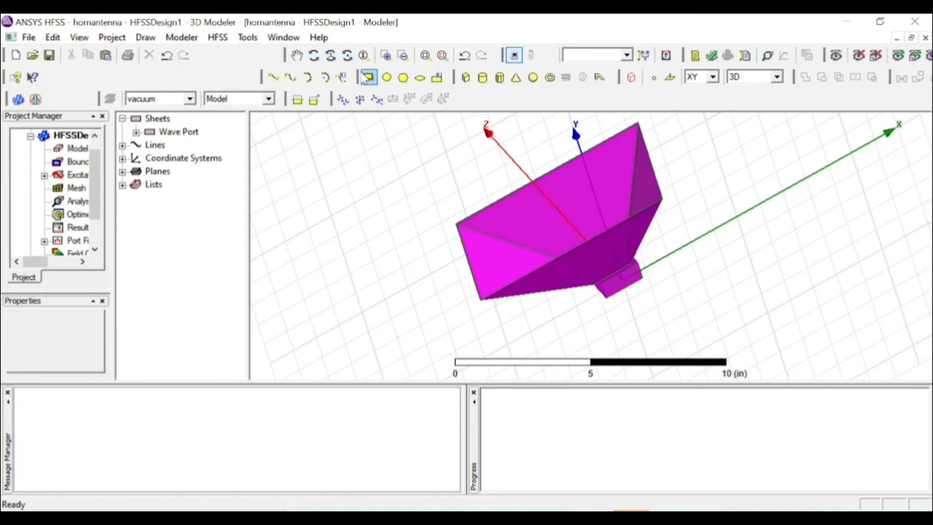
left_click(313, 55)
left_click_drag(378, 199, 469, 266)
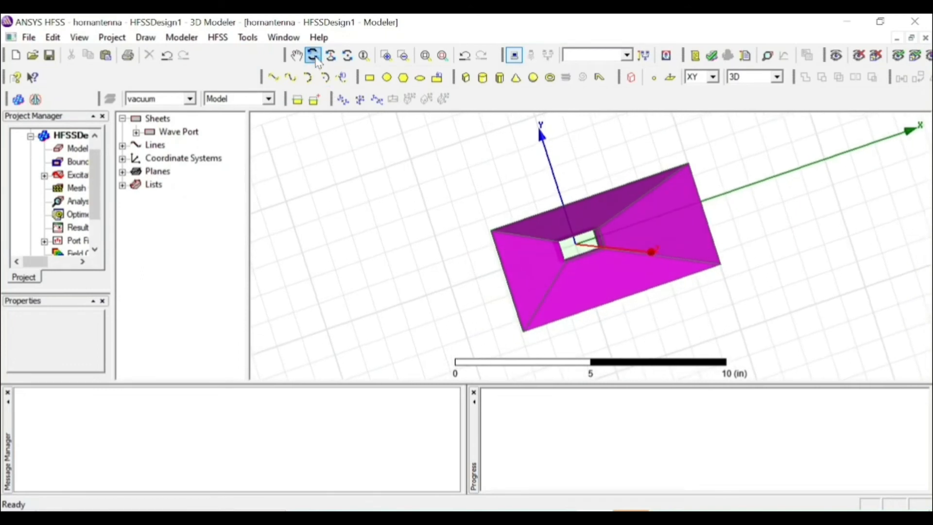
Assign a Perfect E boundary to the selected waveguide and horn side faces, leaving Infinite Ground Plane off
left_click(217, 37)
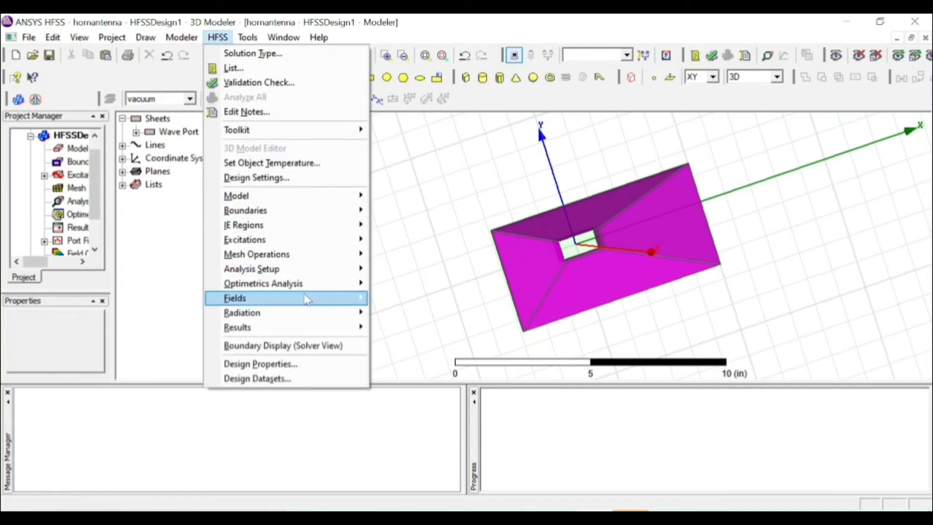
mouse_move(312, 312)
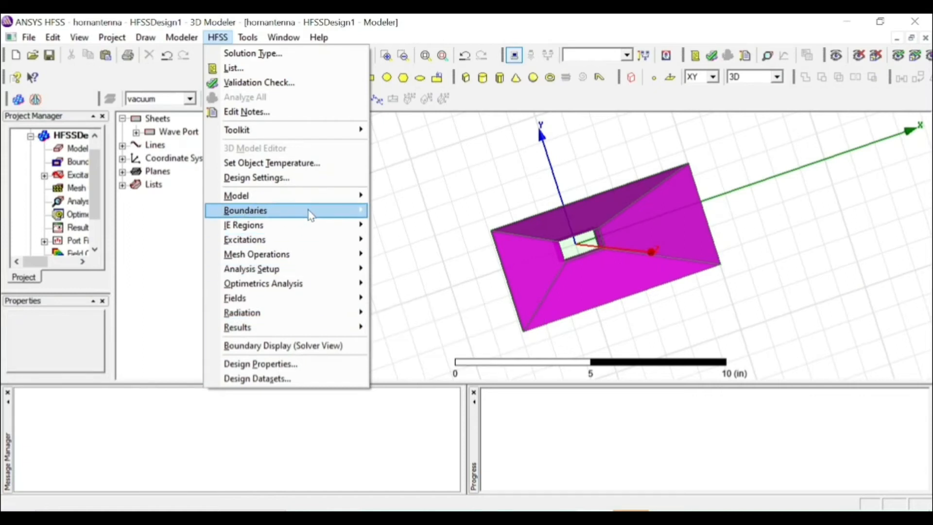
mouse_move(311, 212)
mouse_move(452, 217)
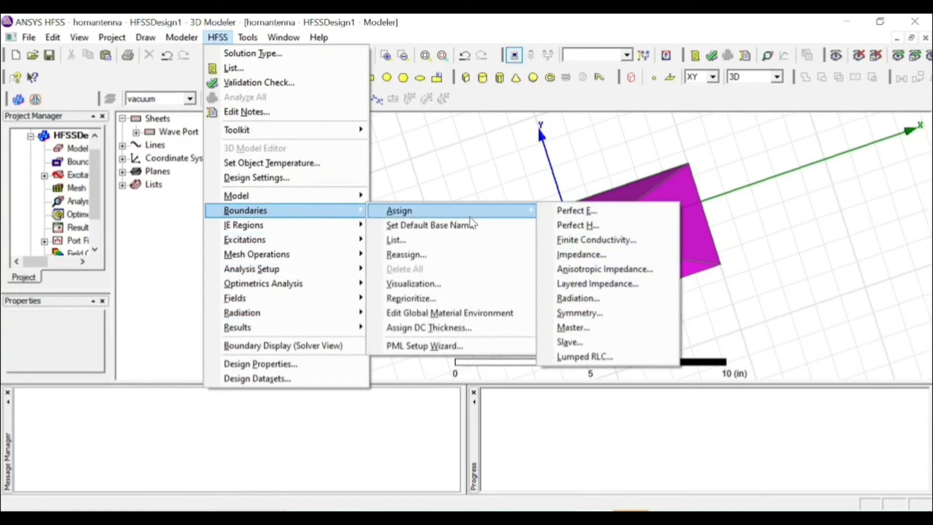
left_click(565, 212)
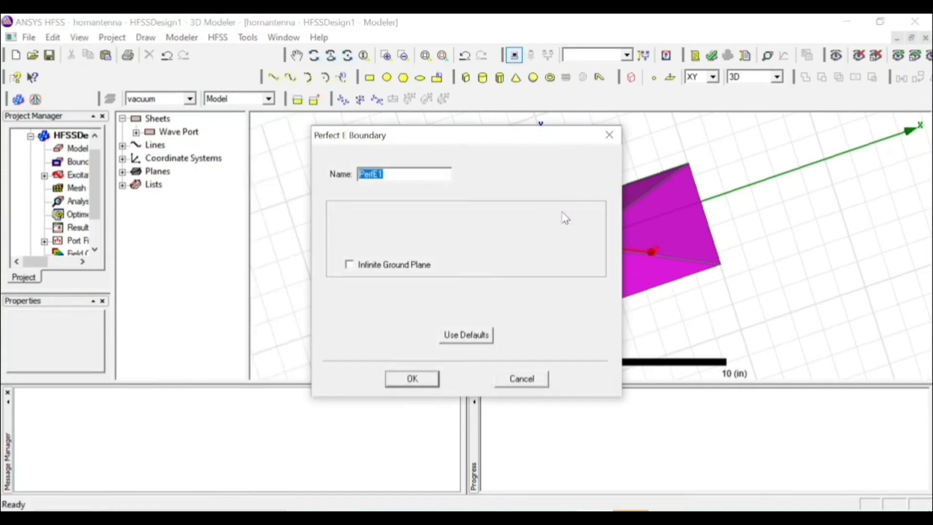
left_click(384, 174)
left_click(422, 383)
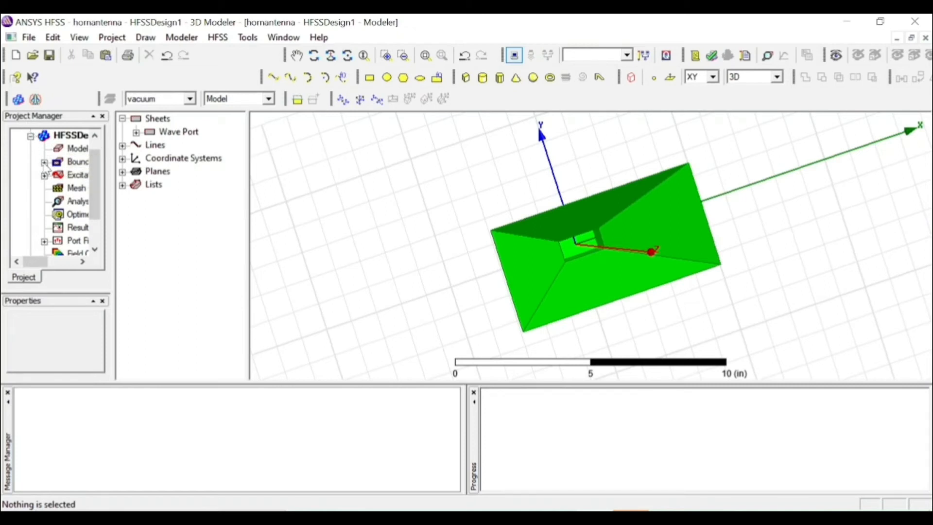
Examine the new Perfect E boundary under the design's boundaries, highlighting its faces on the model
left_click(44, 161)
left_click(83, 174)
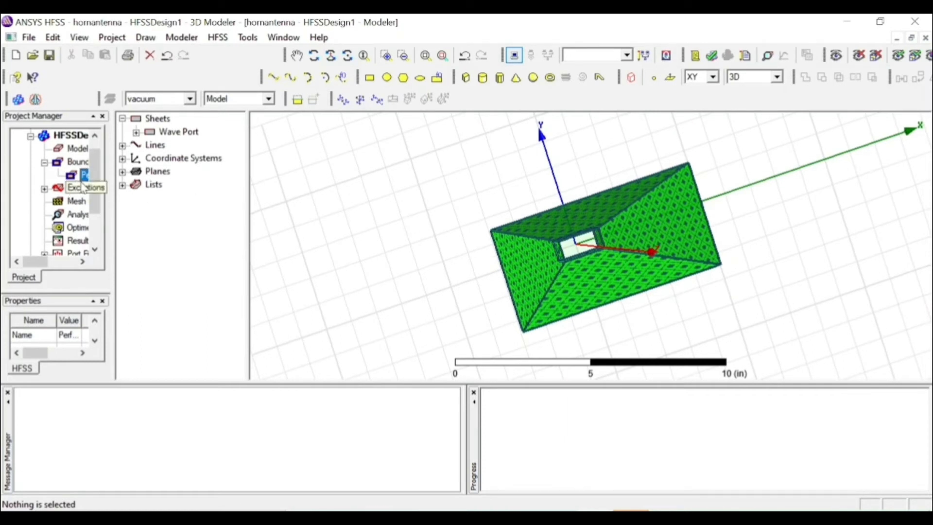
left_click(84, 187)
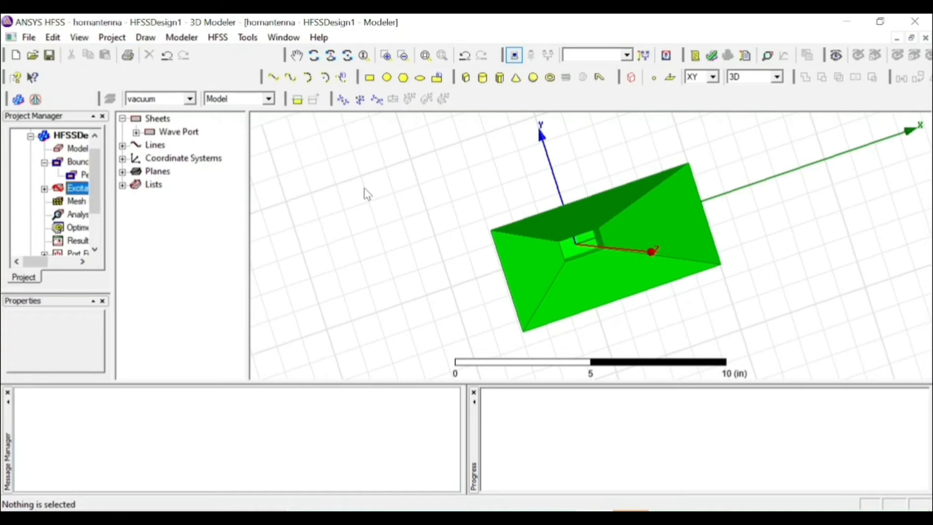
Draw a vacuum box about 2 × 4 × 1 in beside the horn, starting at -7, 18, 0
left_click(352, 61)
left_click(313, 55)
left_click_drag(367, 156, 413, 167)
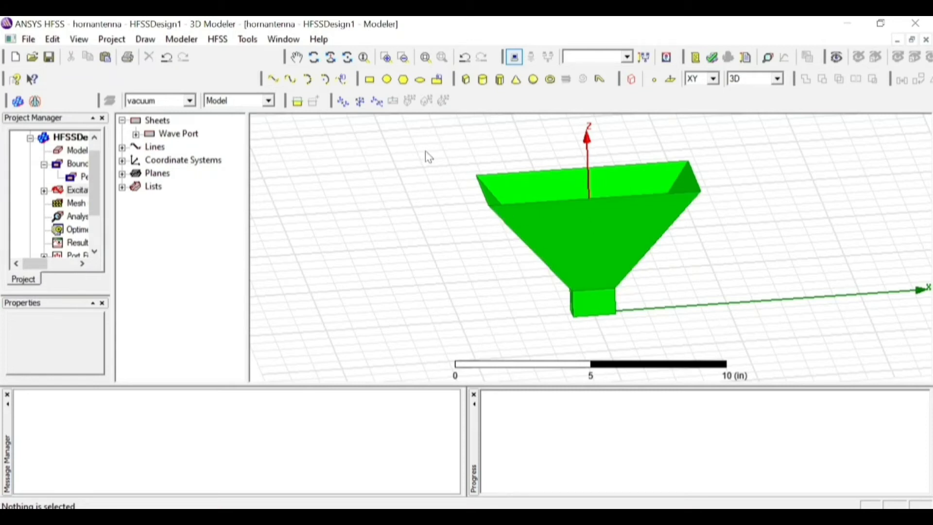
left_click(468, 81)
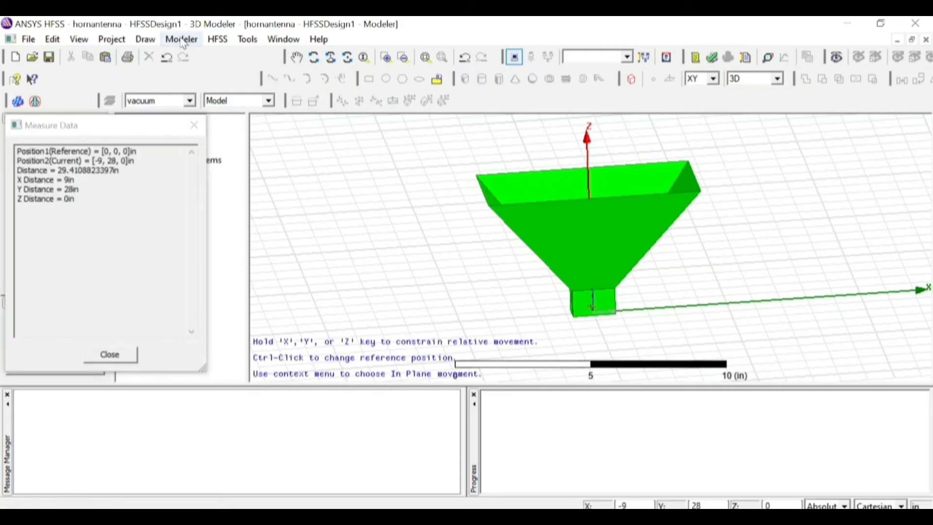
left_click(347, 181)
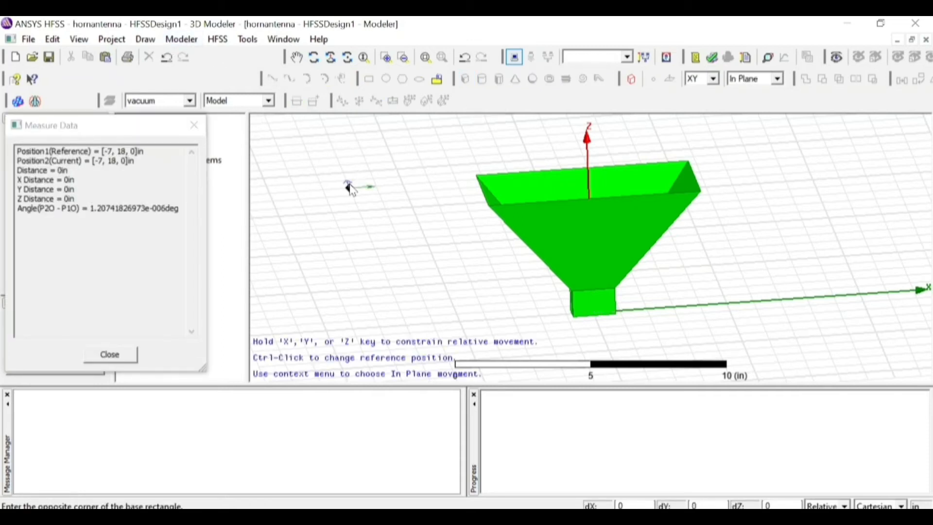
left_click(415, 215)
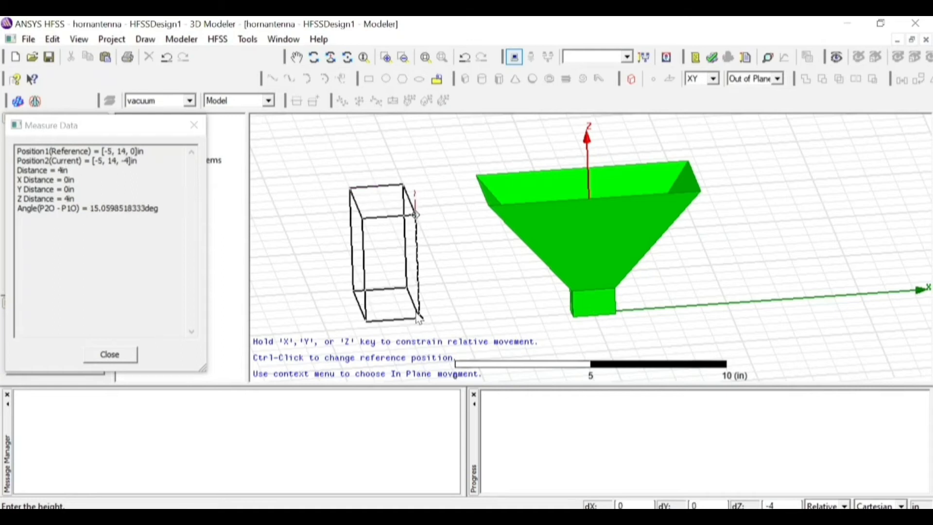
left_click(395, 256)
left_click(394, 236)
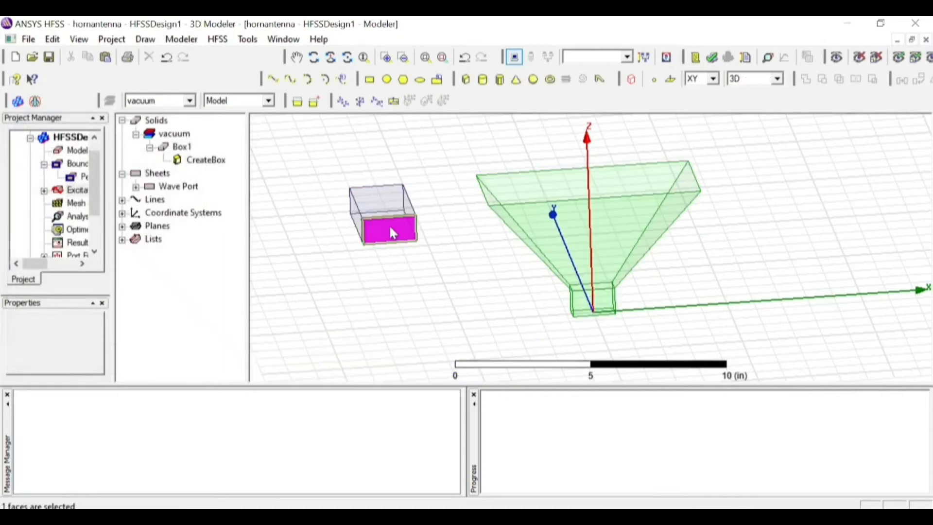
Rename the new box as radiation in its attributes
left_click(176, 148)
double_click(174, 150)
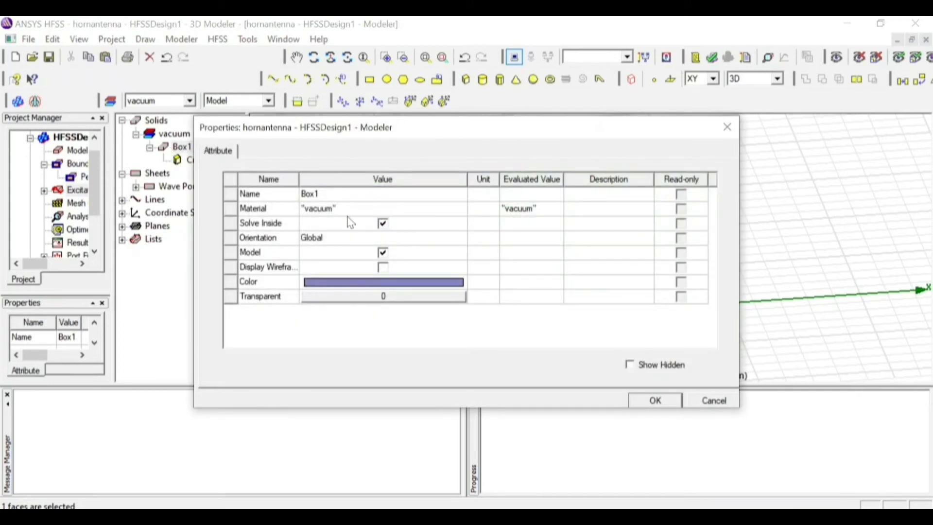
left_click(327, 194)
key("BackSpace")
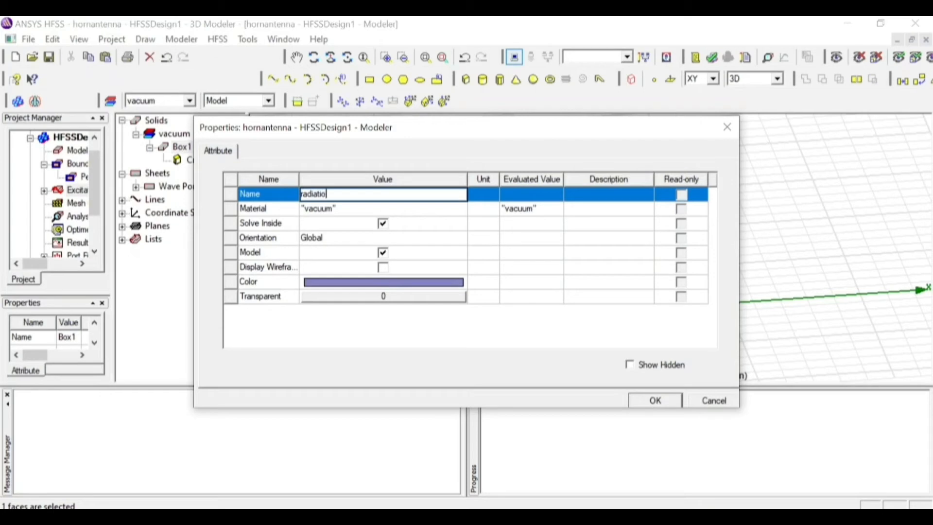
type("radiation")
Set the radiation box's color to blue (RGB 0, 0, 255), storing it as the second custom color
left_click(378, 282)
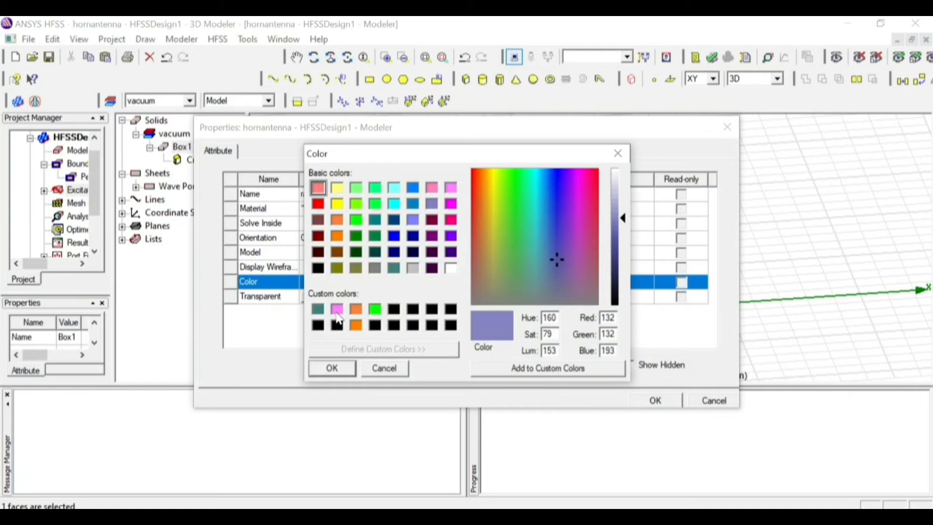
left_click(337, 312)
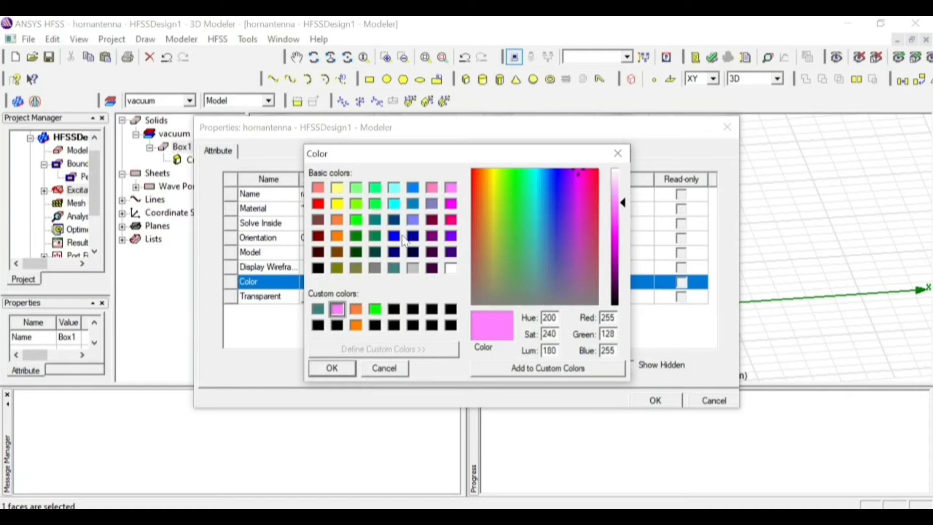
left_click(399, 237)
left_click(505, 376)
left_click(338, 311)
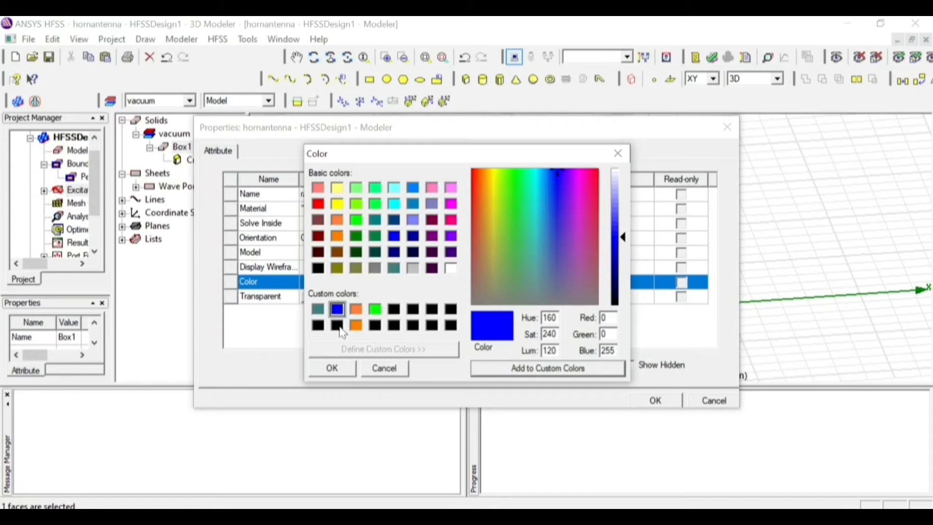
left_click(342, 374)
Set the radiation box's transparency to 0.9 and apply its attributes
left_click(460, 297)
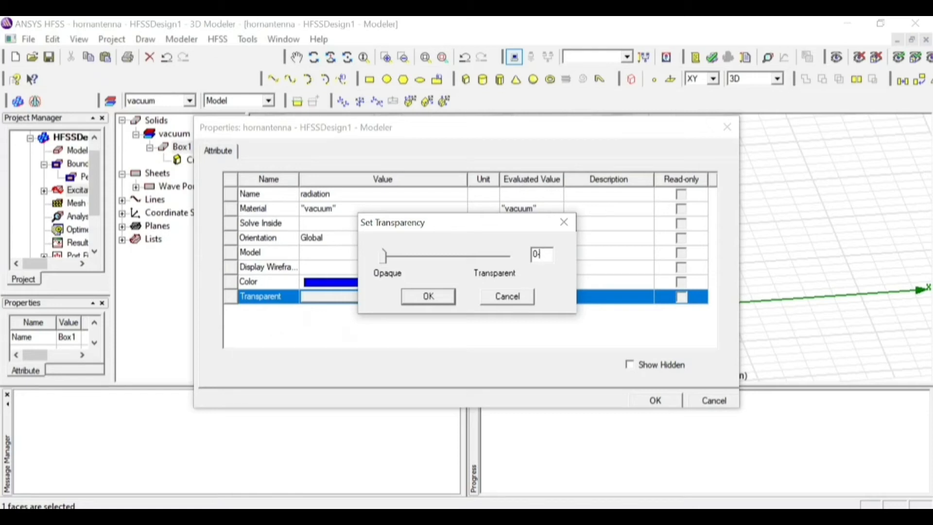
type(".9")
left_click(442, 299)
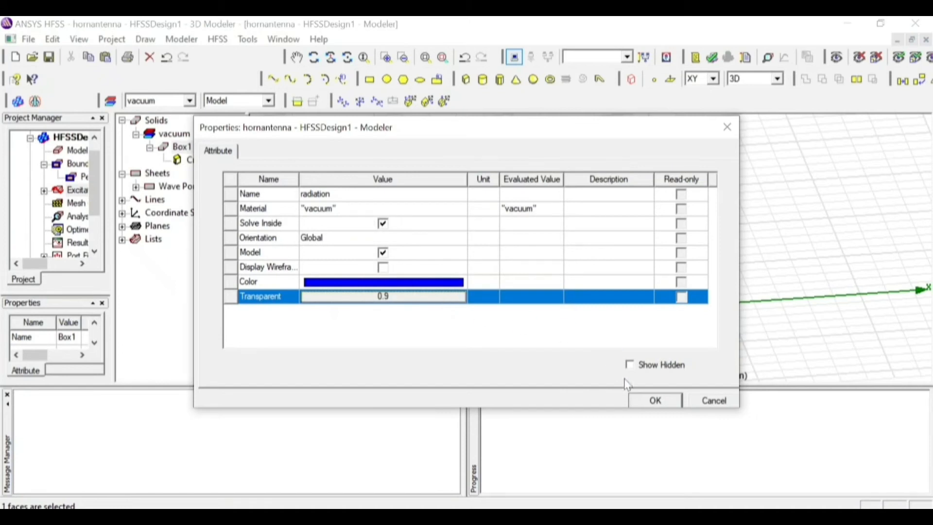
left_click(643, 406)
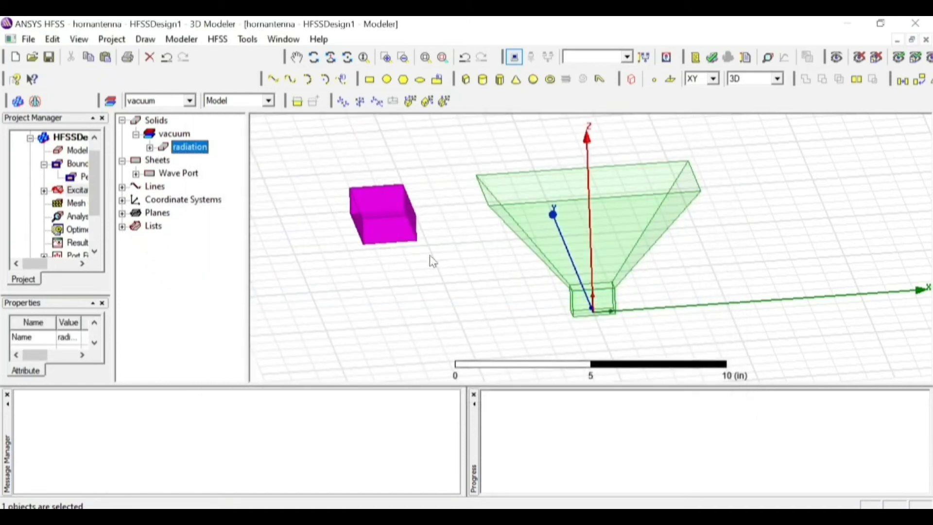
Set the radiation box's position to -4.4, -2.2, 0 in its creation properties
left_click(150, 148)
left_click(213, 166)
double_click(212, 166)
left_click(351, 223)
left_click(351, 224)
key("BackSpace")
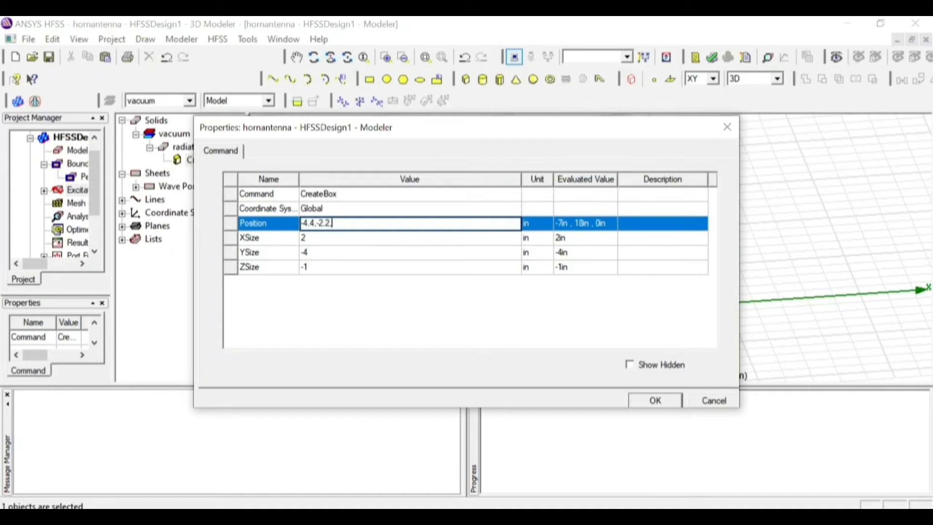
Set the radiation box's XSize to 8.8, YSize to 4.4 and ZSize to 15 in, and apply the dimensions
left_click(319, 252)
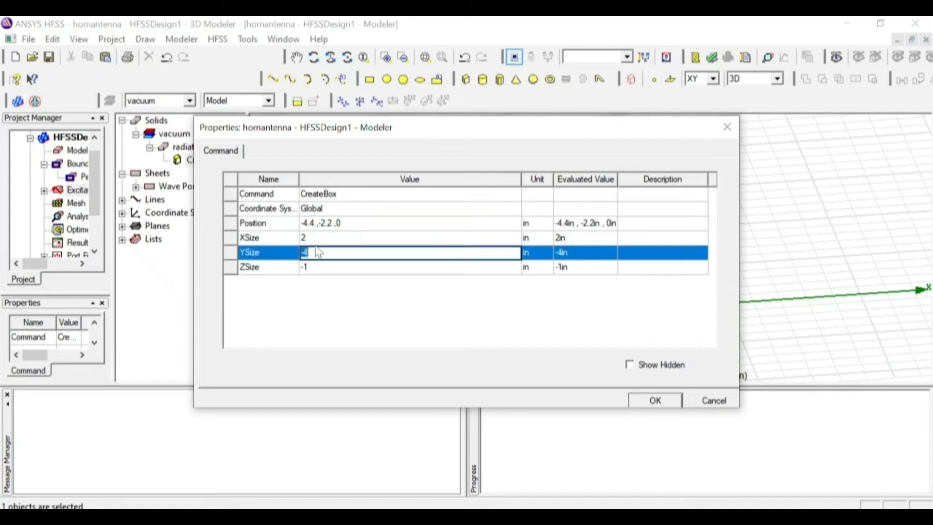
left_click(318, 238)
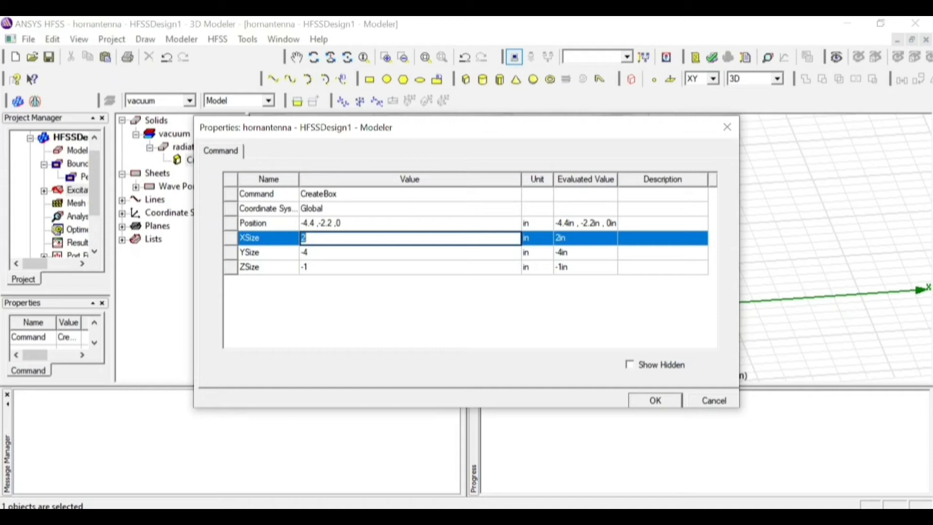
left_click(324, 249)
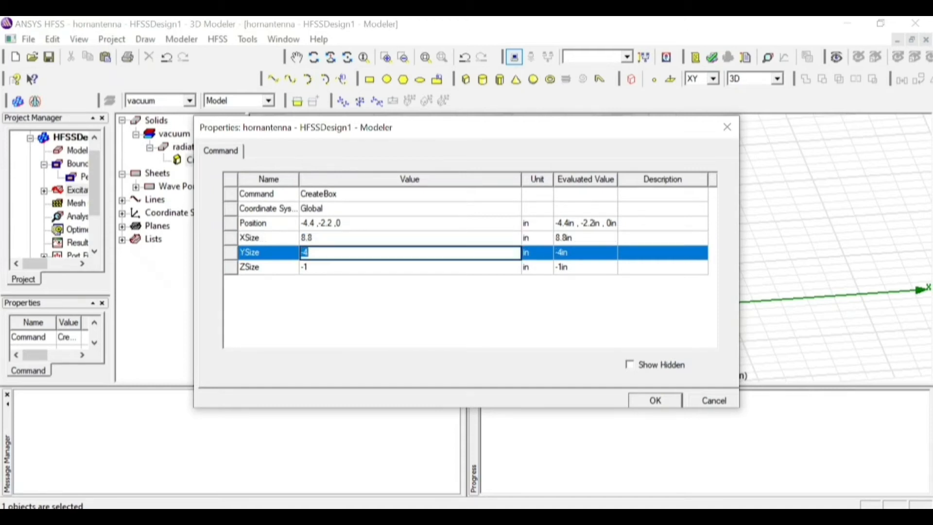
left_click(434, 266)
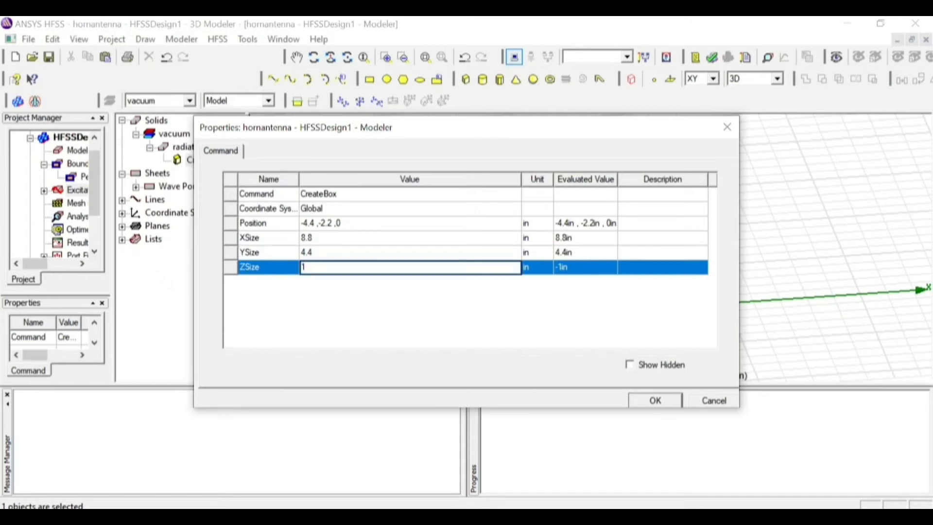
left_click(567, 310)
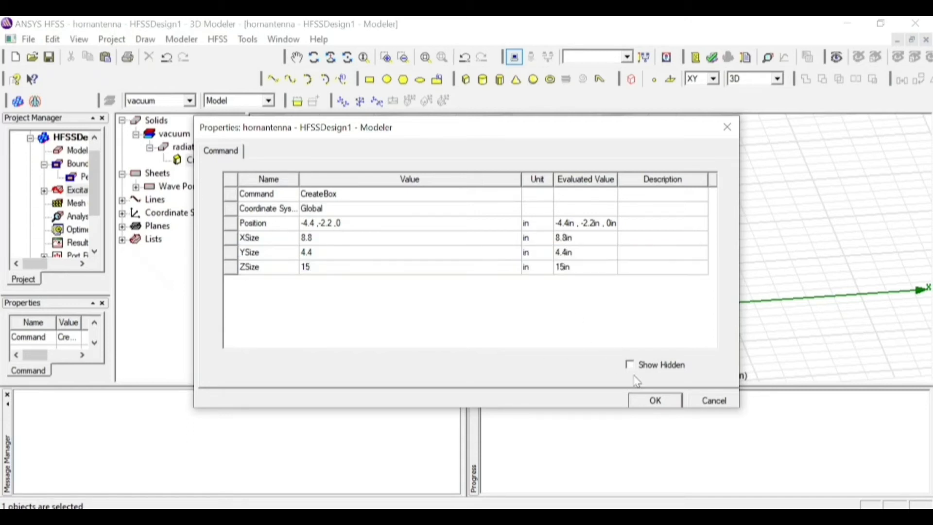
left_click(646, 399)
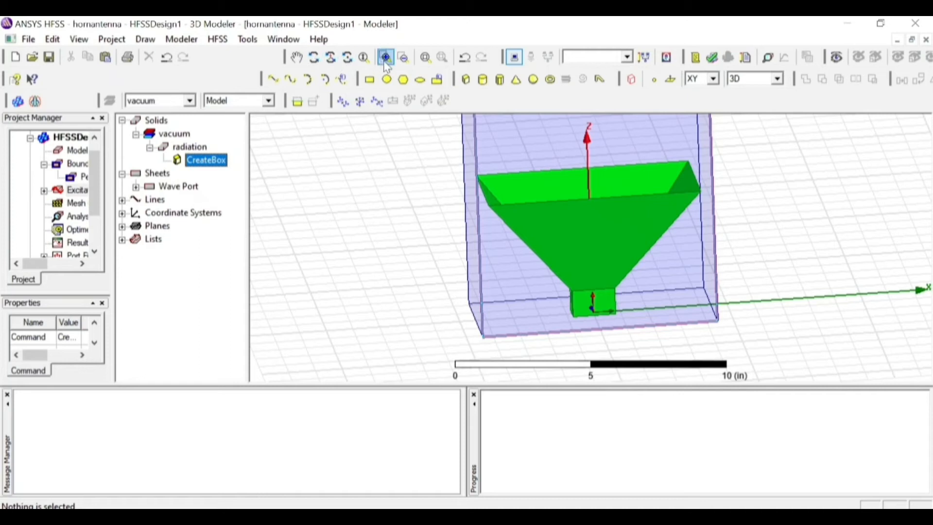
Assign a Radiation boundary named Rad1, set to Radiating Only, to the radiation box
left_click(423, 59)
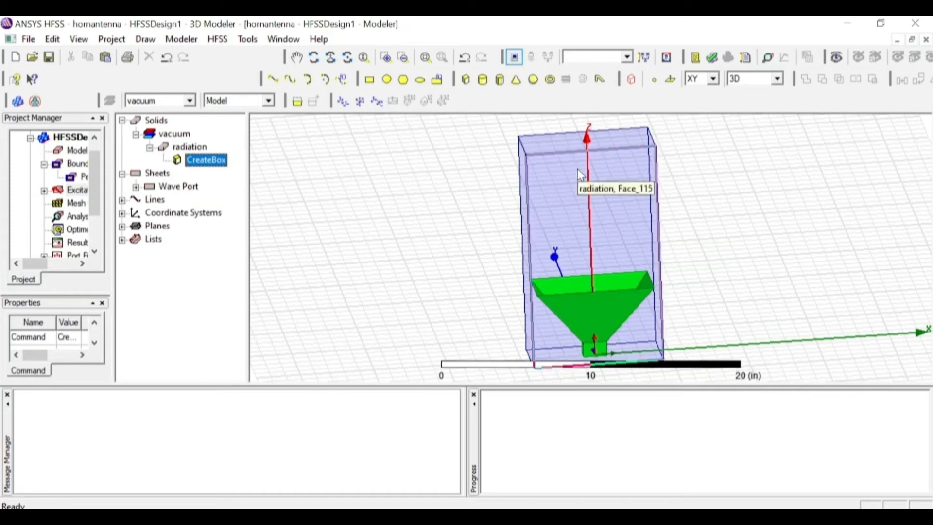
left_click(178, 147)
right_click(179, 150)
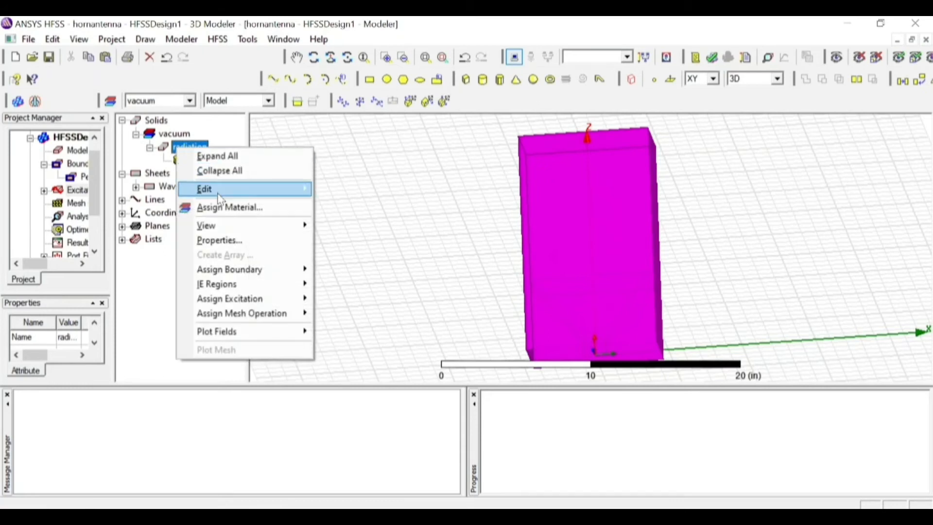
mouse_move(264, 276)
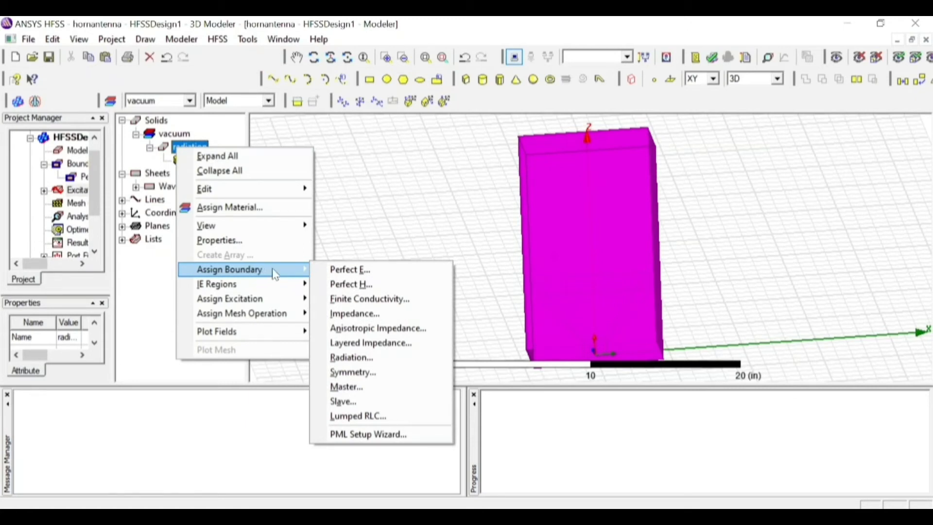
left_click(351, 358)
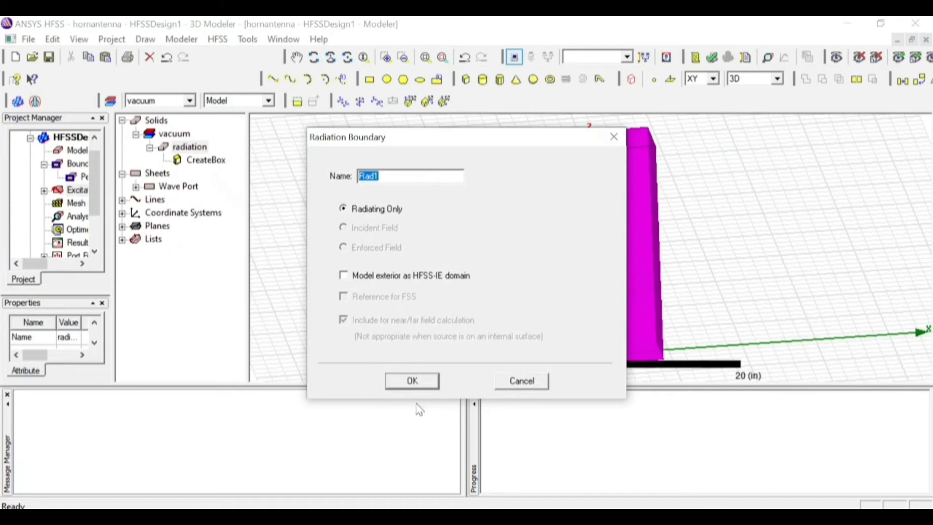
left_click(412, 382)
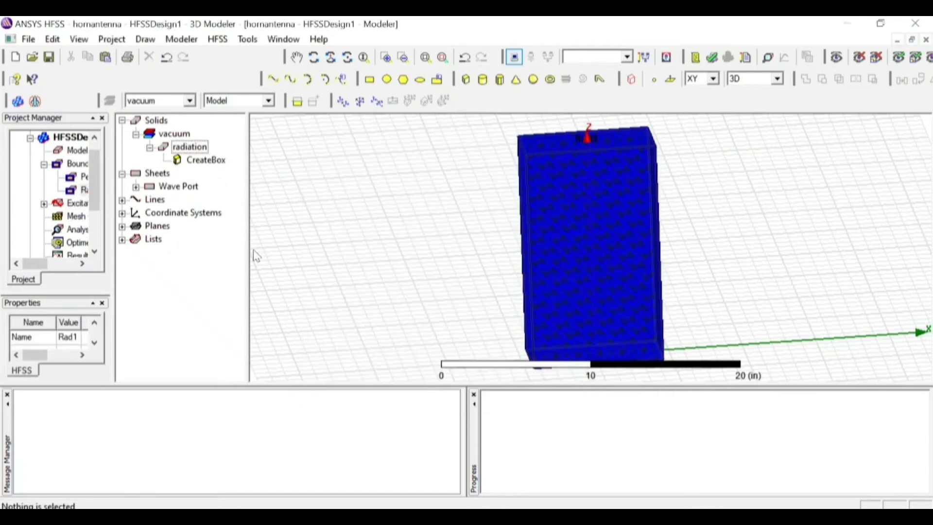
Review the Rad1 radiation boundary's settings without changing them and clear its highlight in the model
double_click(83, 190)
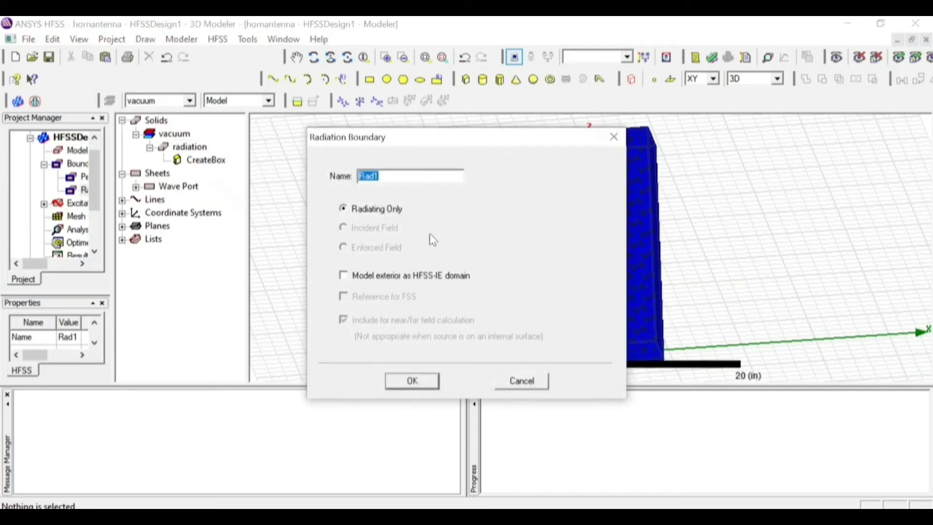
left_click(525, 382)
double_click(82, 194)
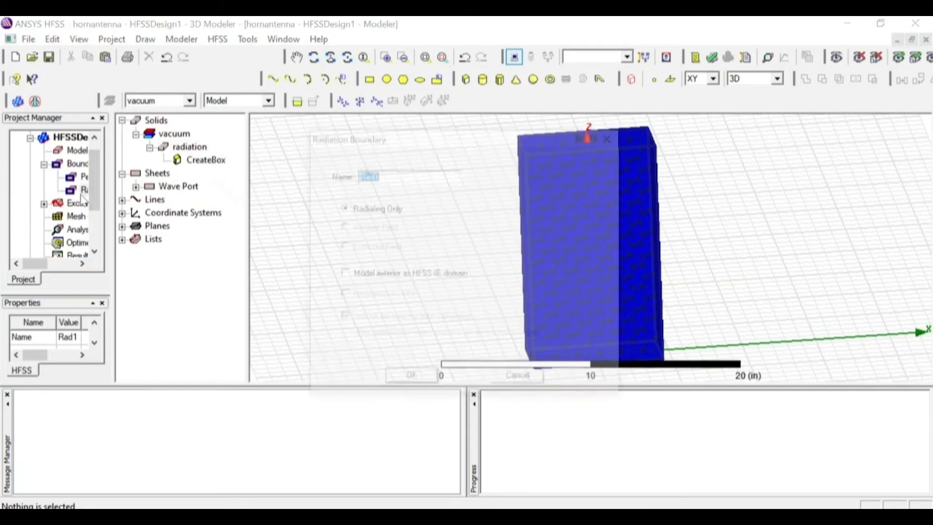
left_click(524, 382)
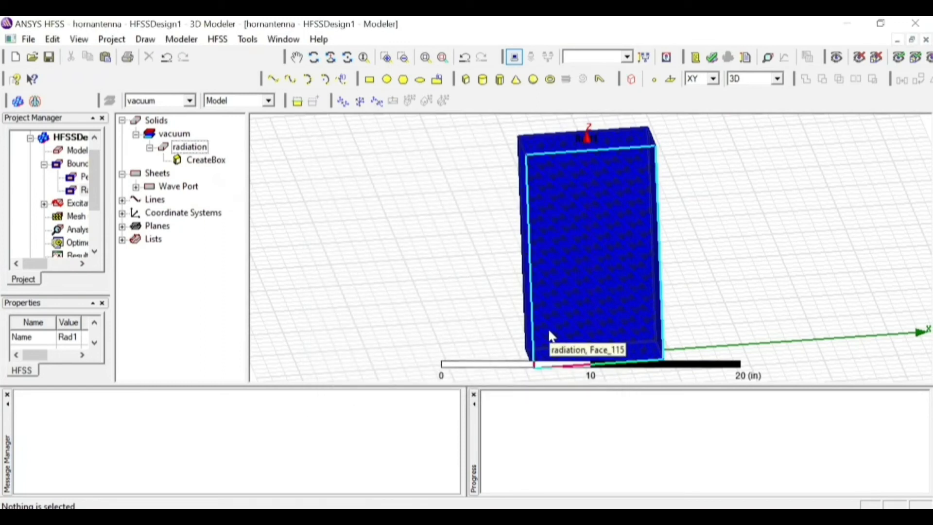
left_click(393, 273)
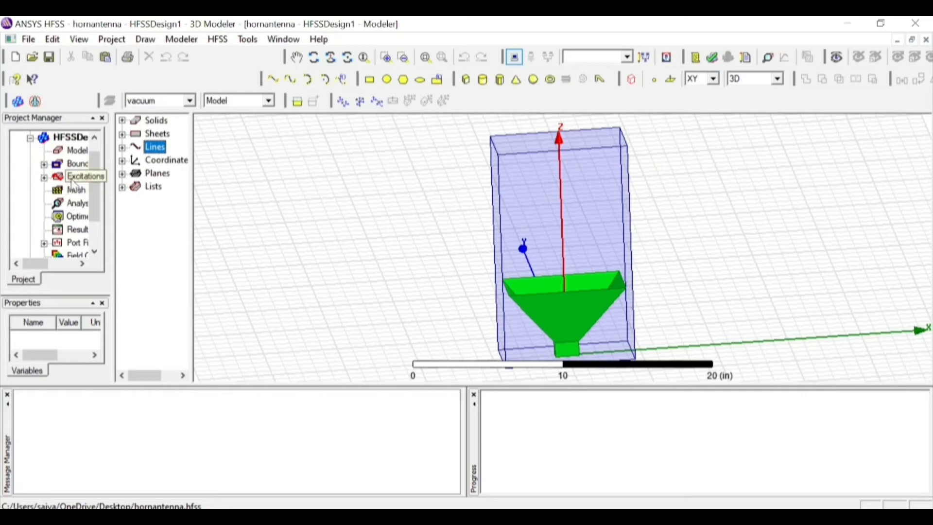
Add a driven solution setup named Setup1 with a solution frequency of 5 GHz
right_click(81, 204)
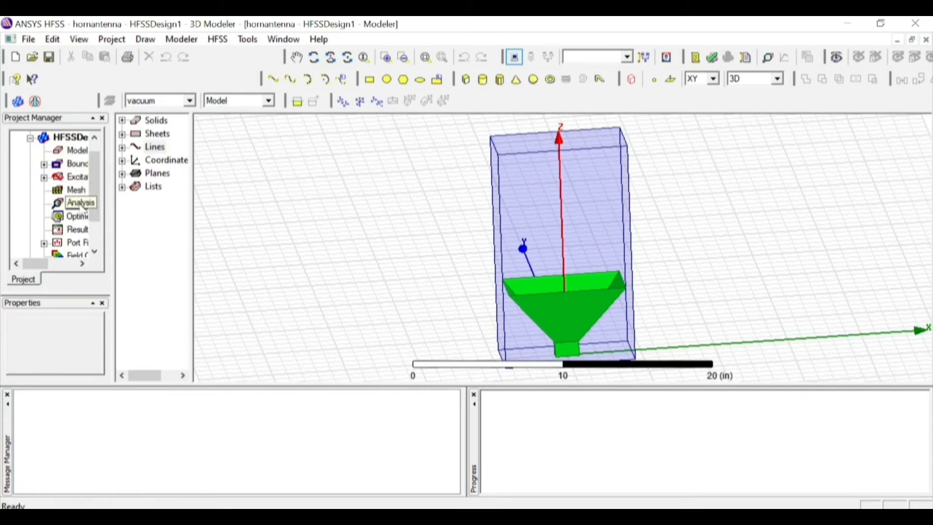
left_click(112, 233)
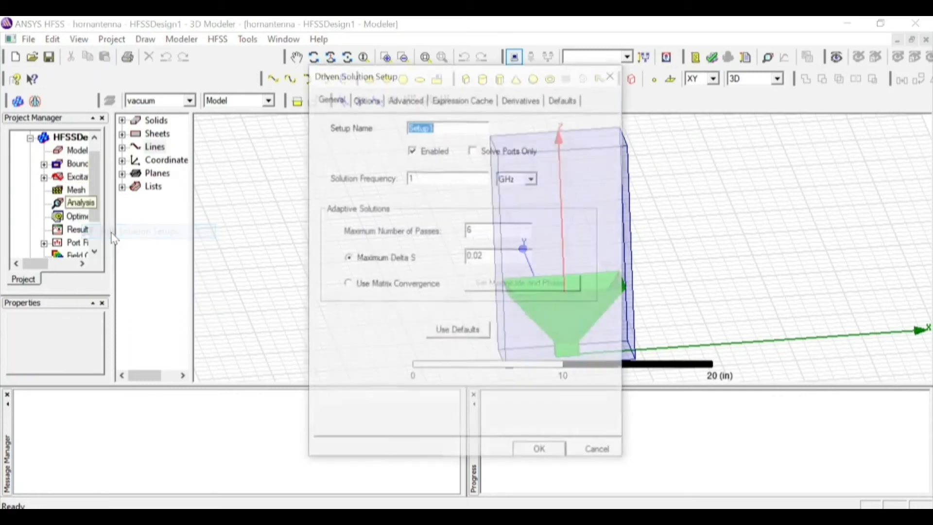
left_click(412, 178)
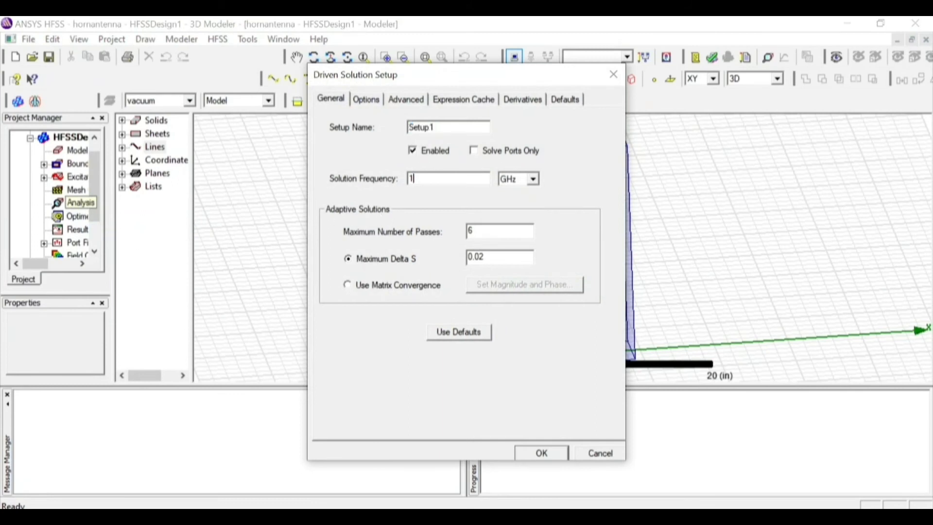
key("BackSpace")
type("5")
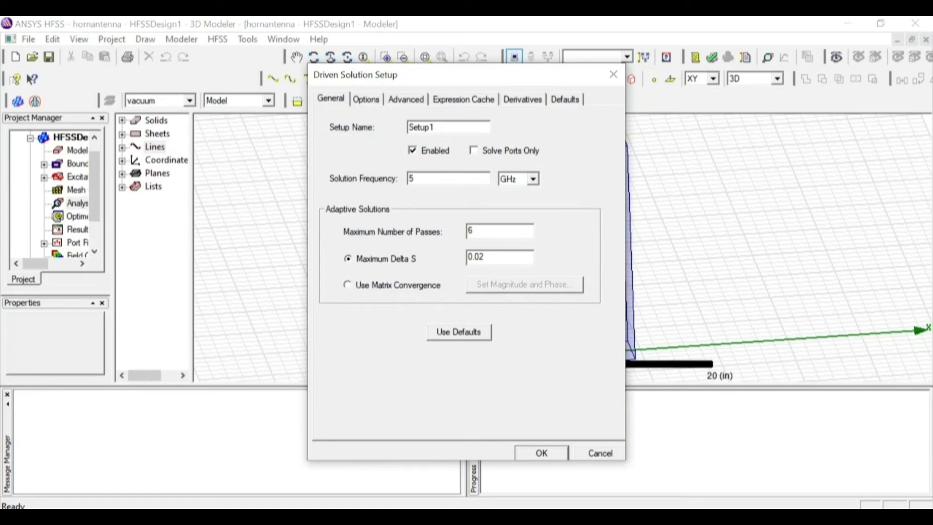
type("25")
left_click(542, 454)
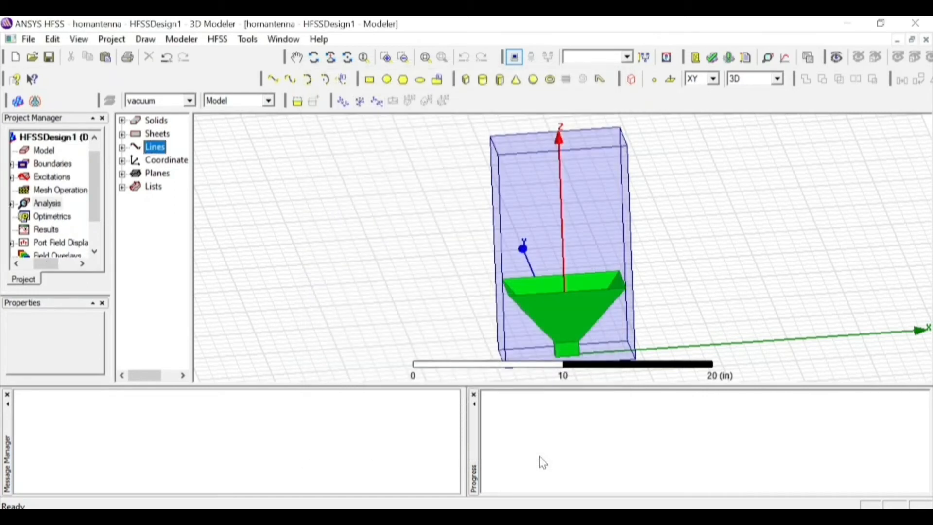
Add a frequency sweep to Setup1 with sweep type Fast and frequency type LinearStep
left_click(13, 203)
left_click(56, 218)
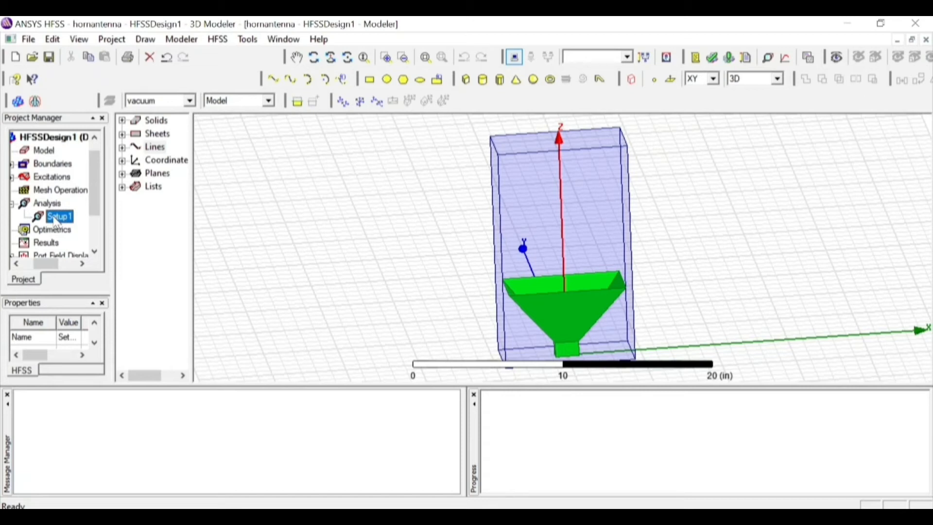
right_click(57, 222)
left_click(115, 313)
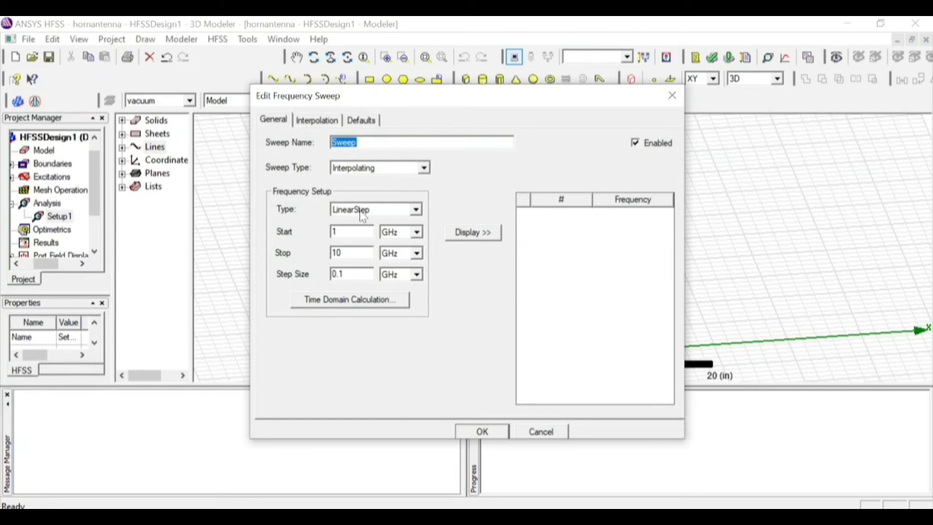
left_click(379, 168)
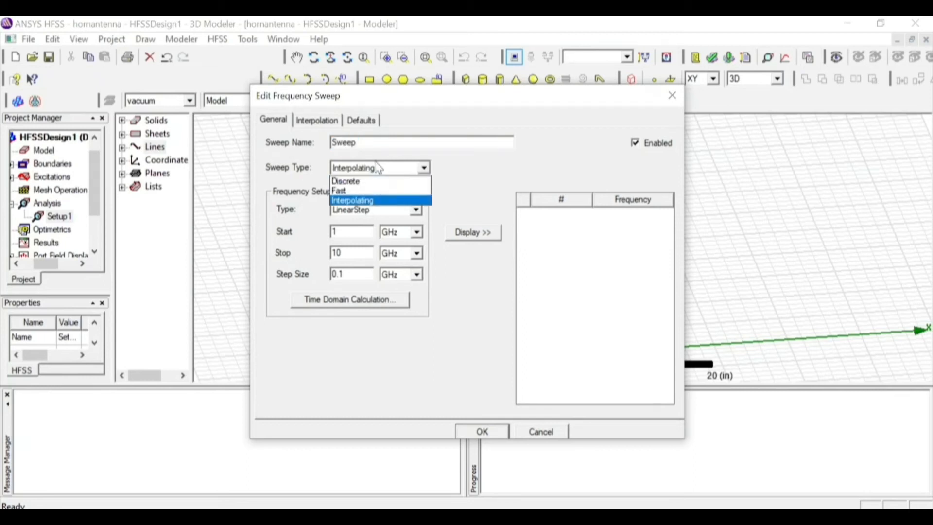
left_click(377, 191)
left_click(378, 208)
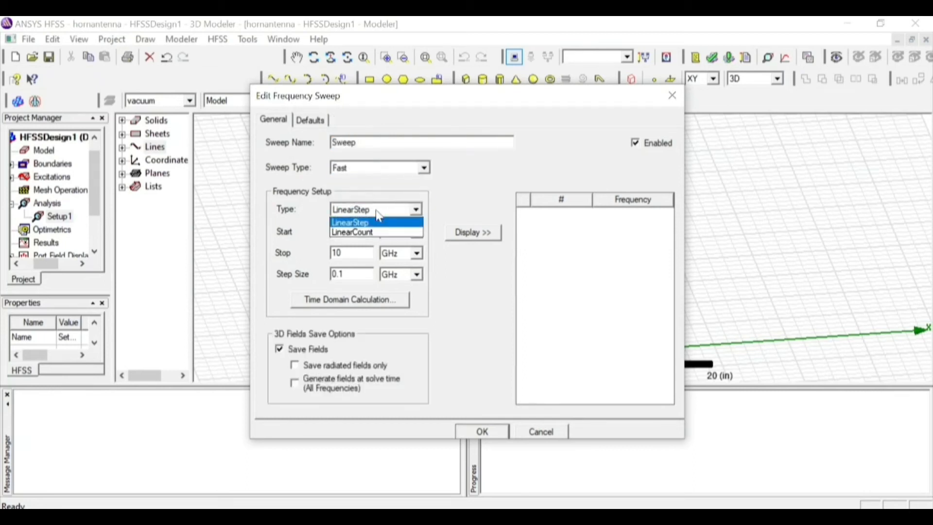
left_click(356, 224)
Set the sweep to run from 4 to 8 GHz in 0.02 GHz steps, list its frequency points and confirm it
left_click(337, 232)
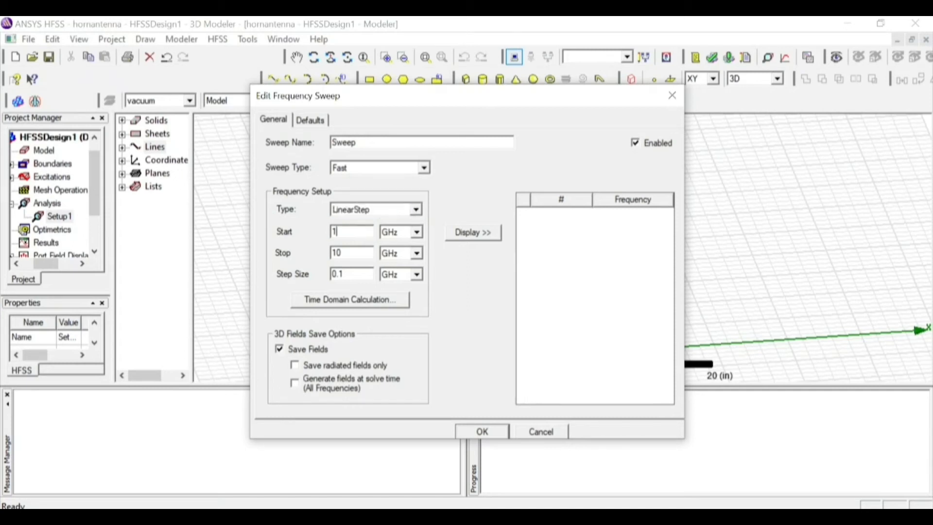
key("BackSpace")
left_click(361, 251)
key("BackSpace")
key("BackSpace")
type("8")
left_click(362, 274)
left_click(478, 240)
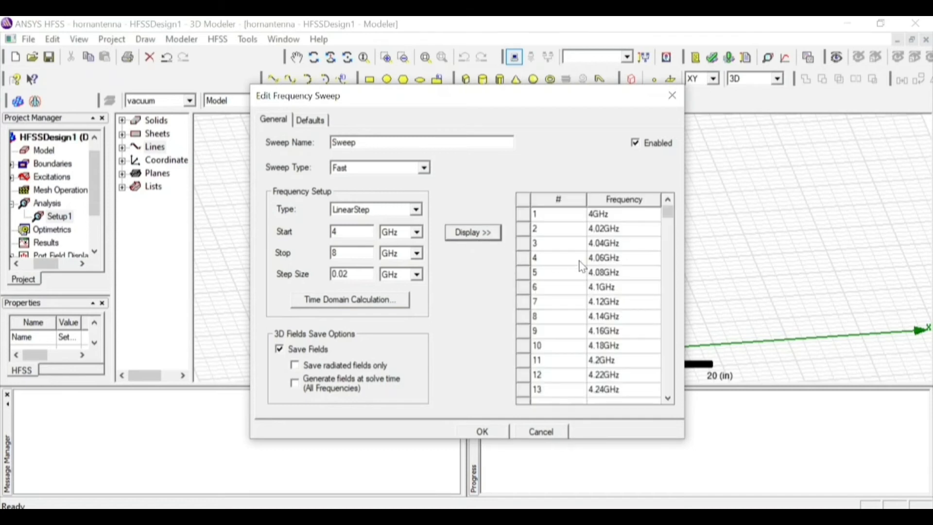
left_click_drag(663, 217, 667, 391)
left_click(502, 430)
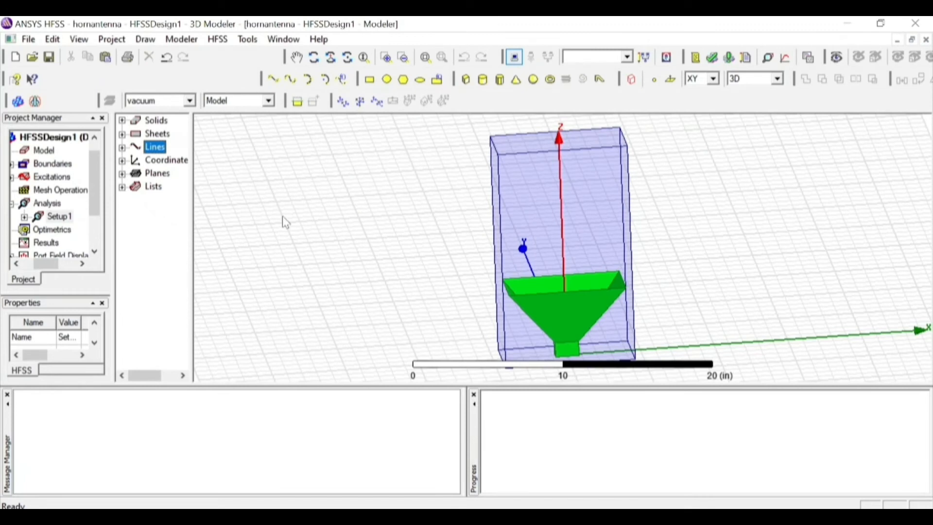
Run the validation check on HFSSDesign1 and close its report
left_click(712, 58)
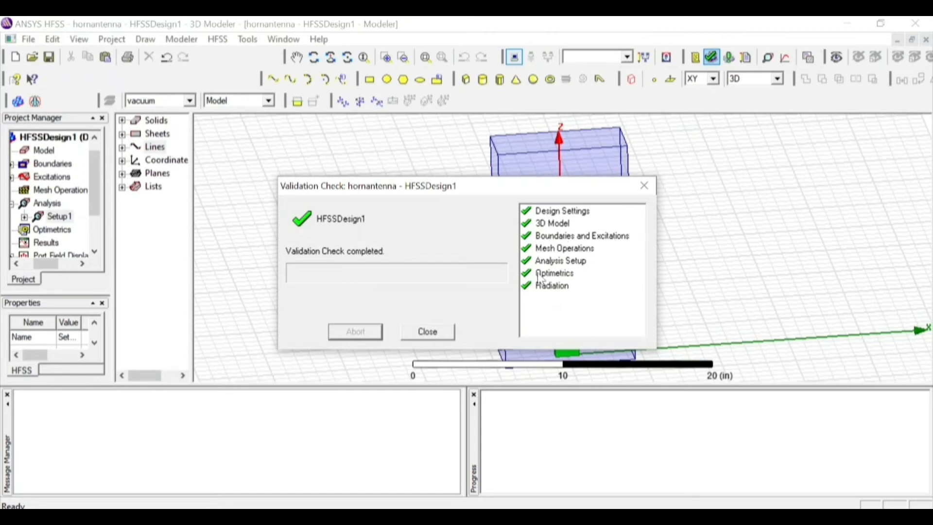
left_click(657, 191)
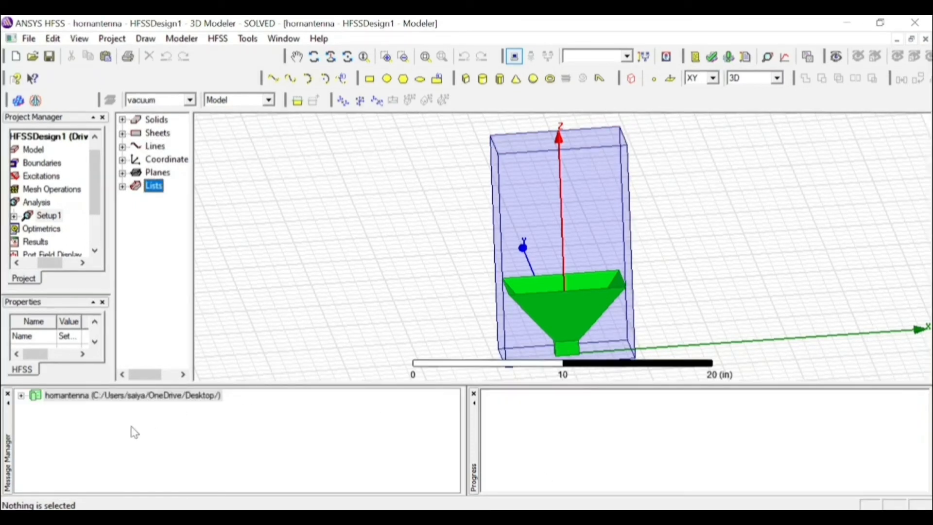
Expand the hornantenna project messages to read the simulation status of HFSSDesign1
left_click(20, 395)
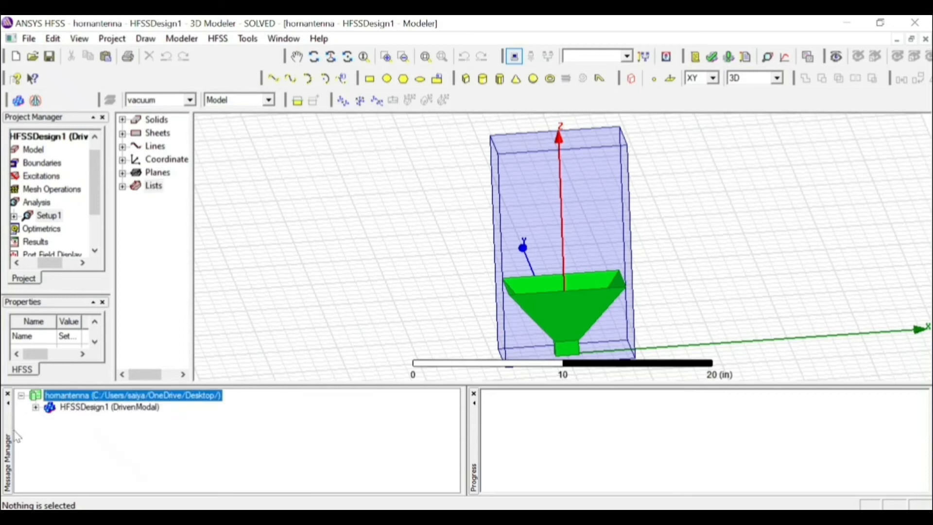
left_click(36, 408)
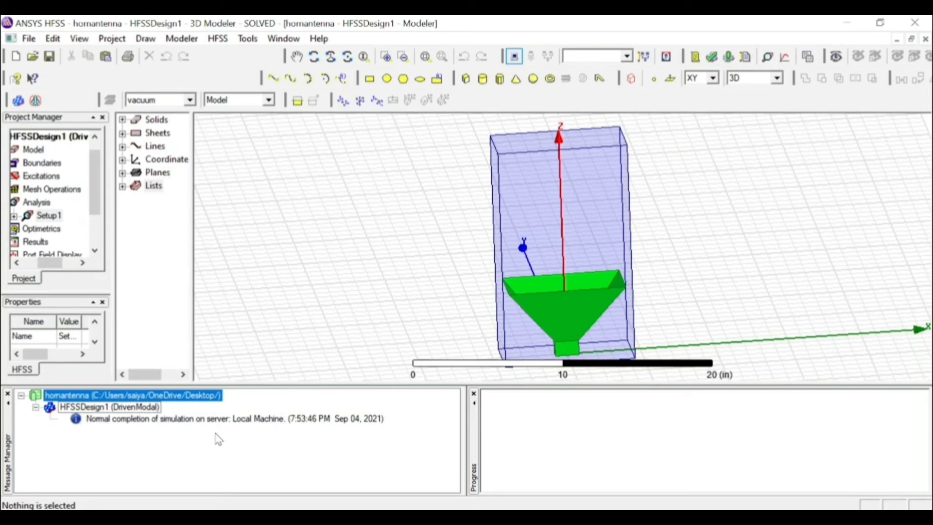
Start a new infinite sphere far field setup under the design's radiation settings
left_click(95, 251)
left_click(95, 251)
left_click(95, 250)
left_click(51, 247)
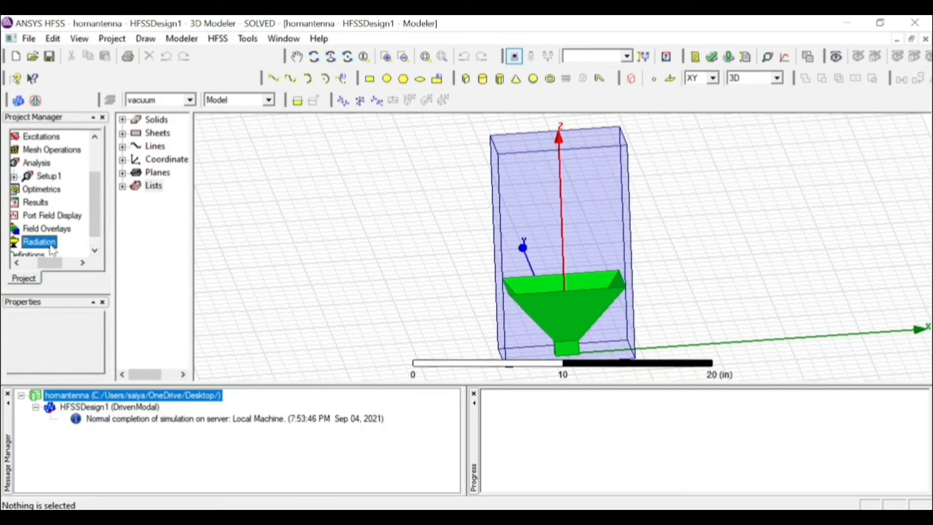
right_click(53, 249)
mouse_move(122, 253)
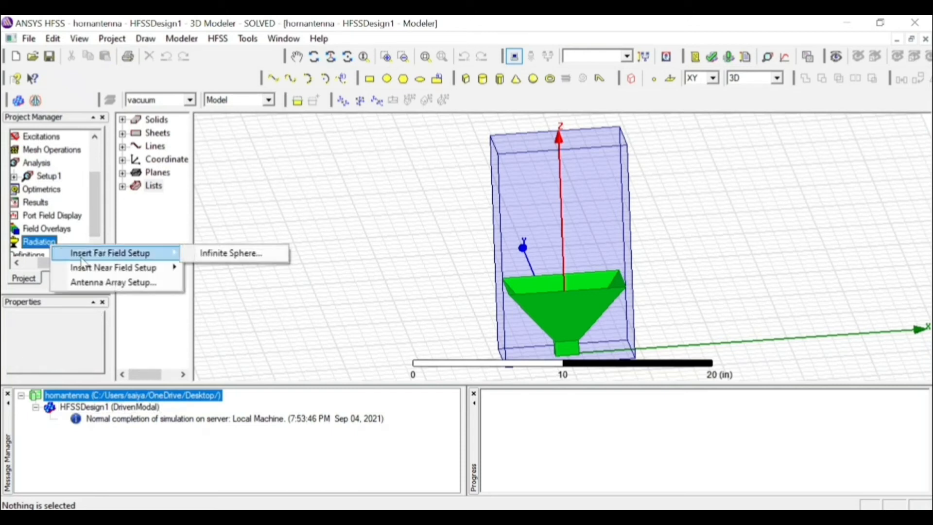
left_click(235, 255)
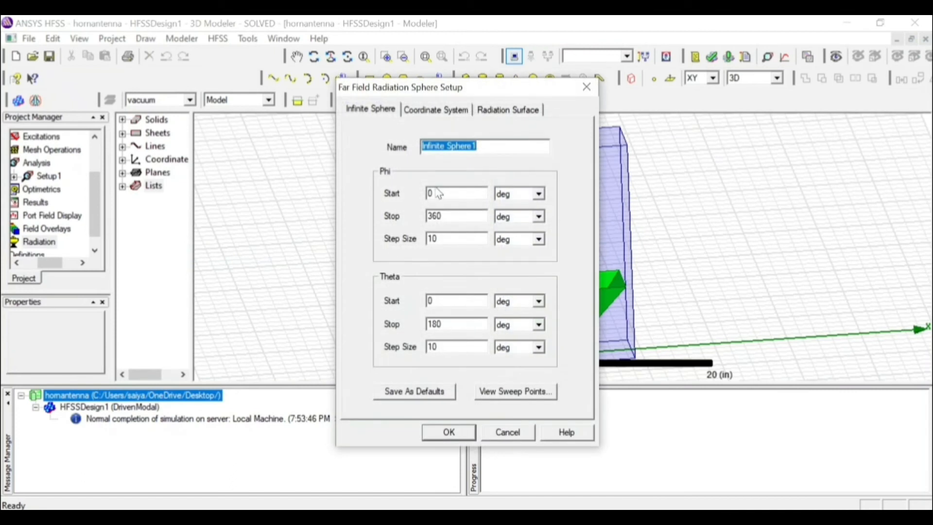
Define Infinite Sphere1's Phi start, stop and step angles and its Theta step size, and confirm the setup
left_click(471, 146)
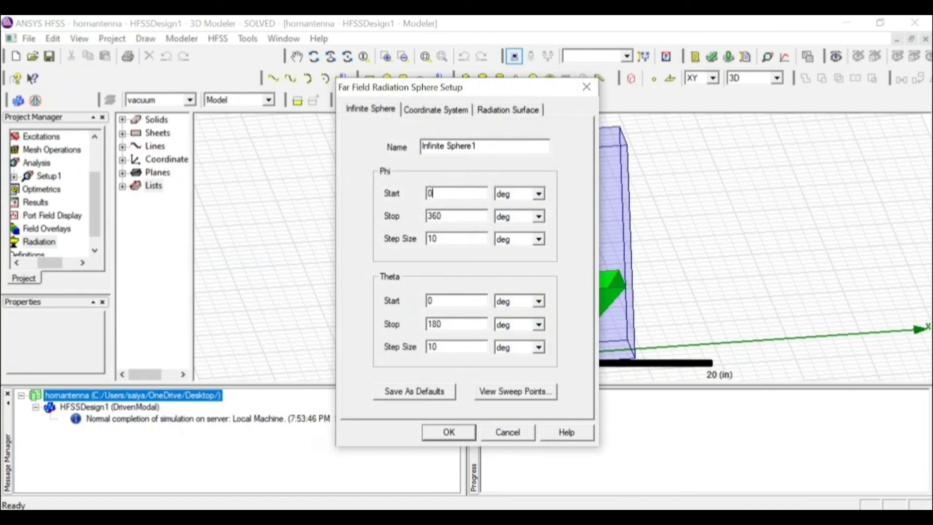
left_click(453, 192)
left_click(454, 215)
left_click(456, 239)
left_click(457, 347)
left_click(461, 432)
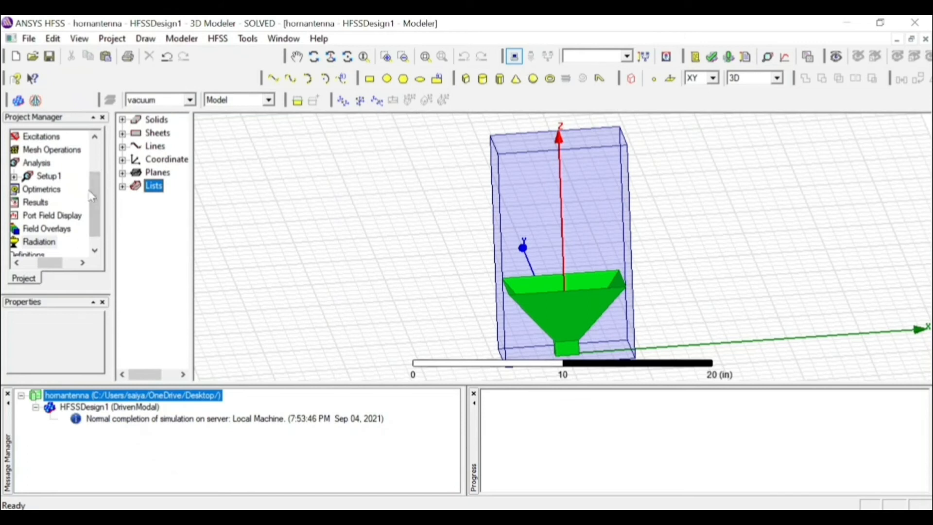
Create a rectangular modal solution report of dB(S(1,1)) over the Setup1 sweep and close the report dialog
left_click_drag(101, 197, 100, 190)
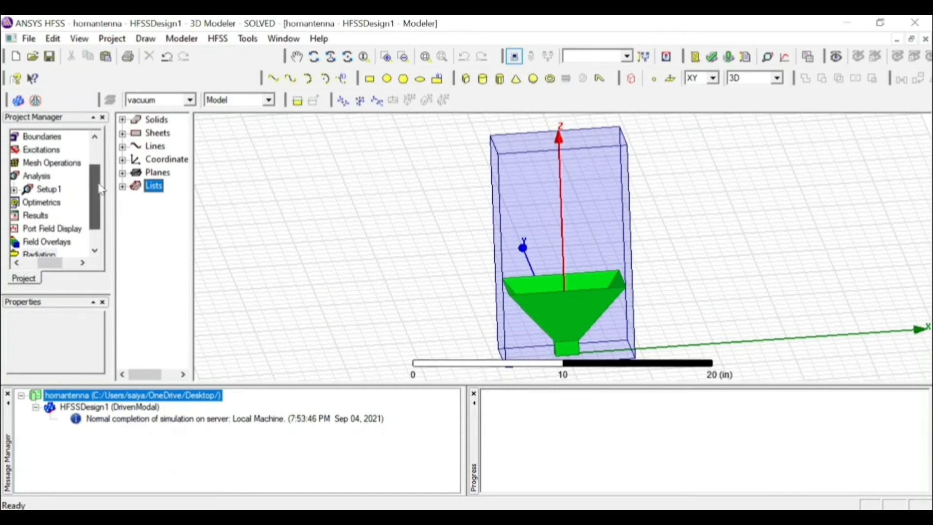
left_click(29, 216)
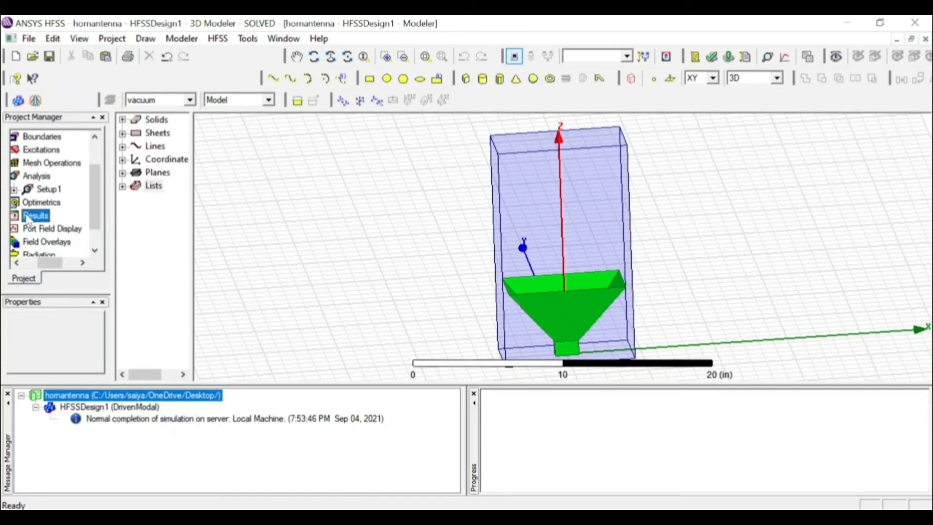
right_click(29, 220)
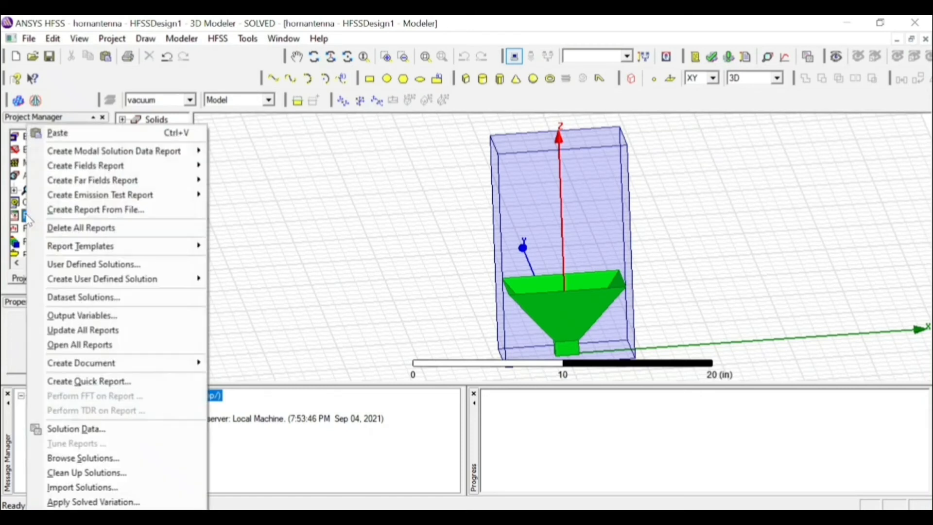
mouse_move(98, 154)
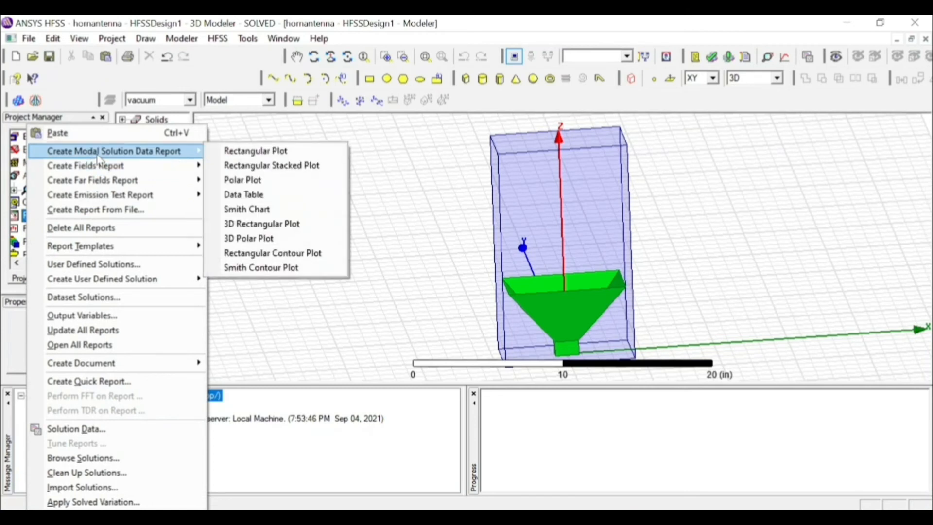
left_click(237, 151)
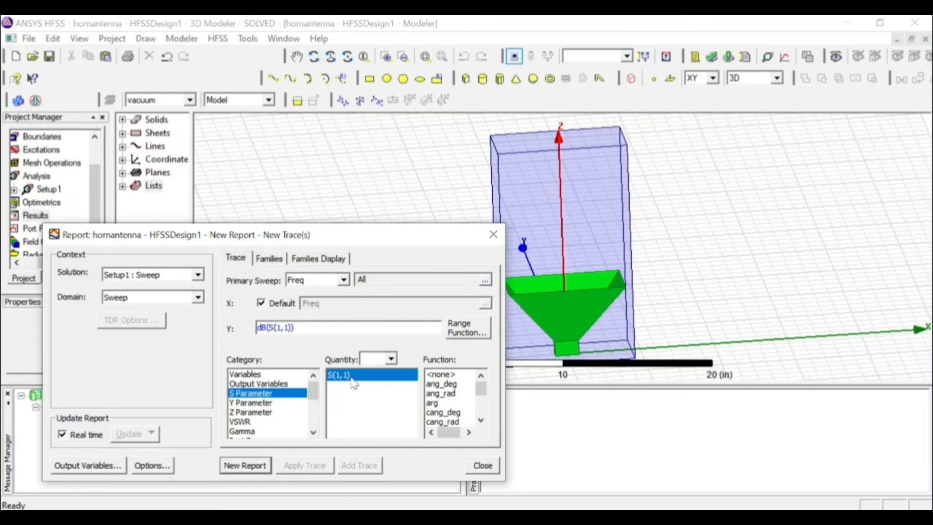
left_click(482, 422)
left_click(481, 422)
left_click(481, 422)
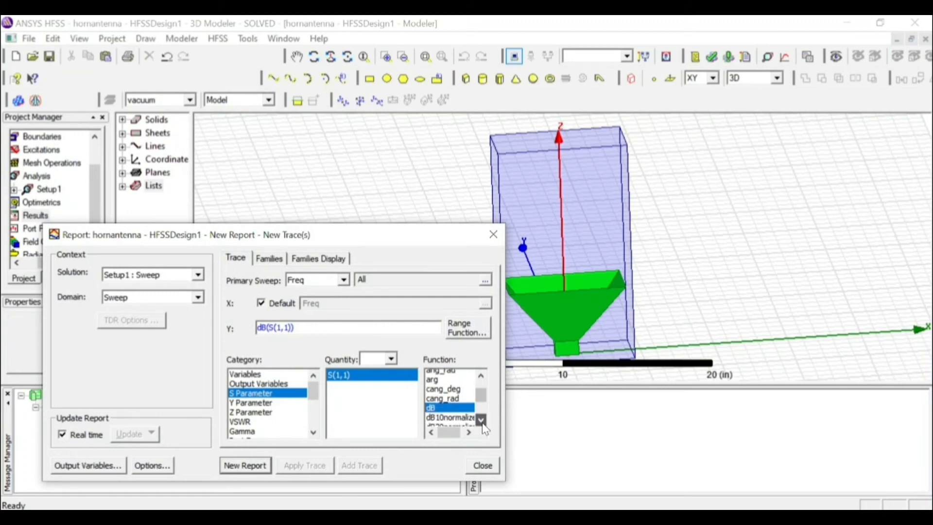
left_click(245, 465)
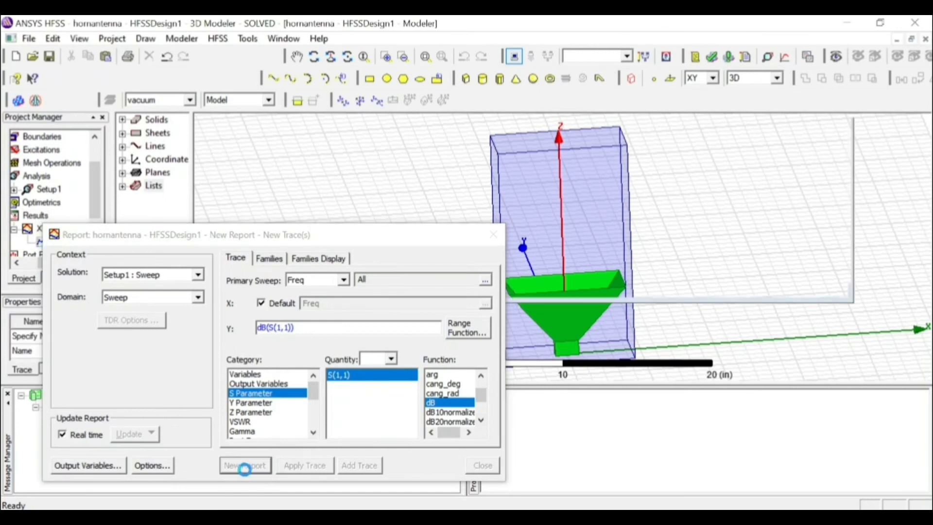
left_click(493, 235)
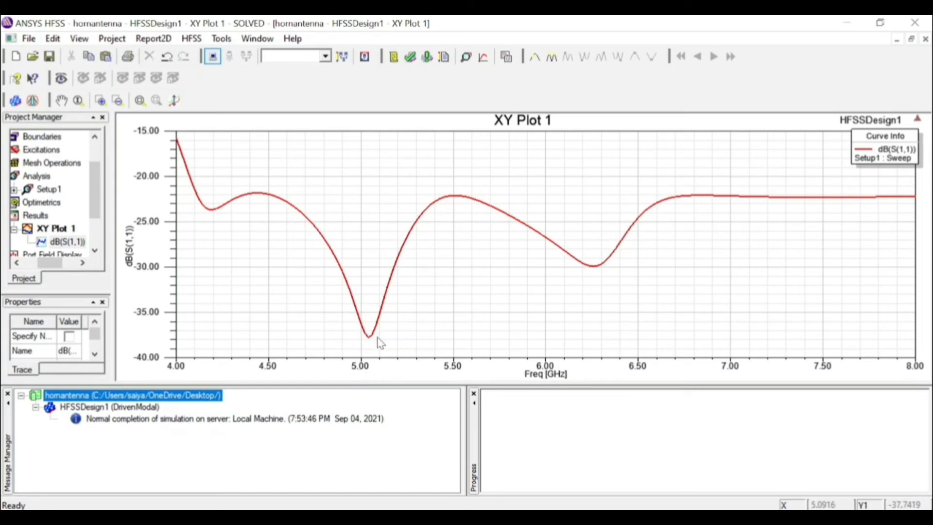
Add a marker at the deepest dip of the dB(S(1,1)) curve, at 5.04 GHz
right_click(262, 155)
mouse_move(297, 159)
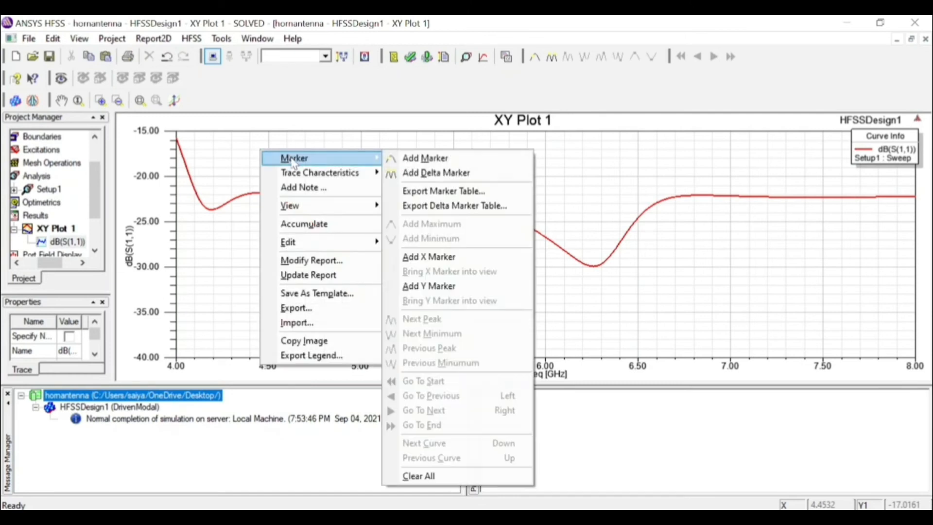
left_click(472, 160)
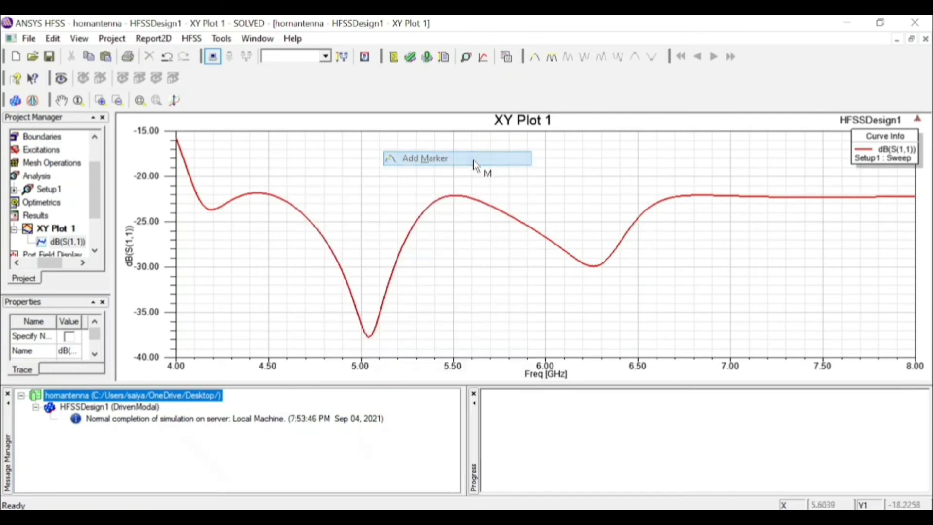
left_click(368, 343)
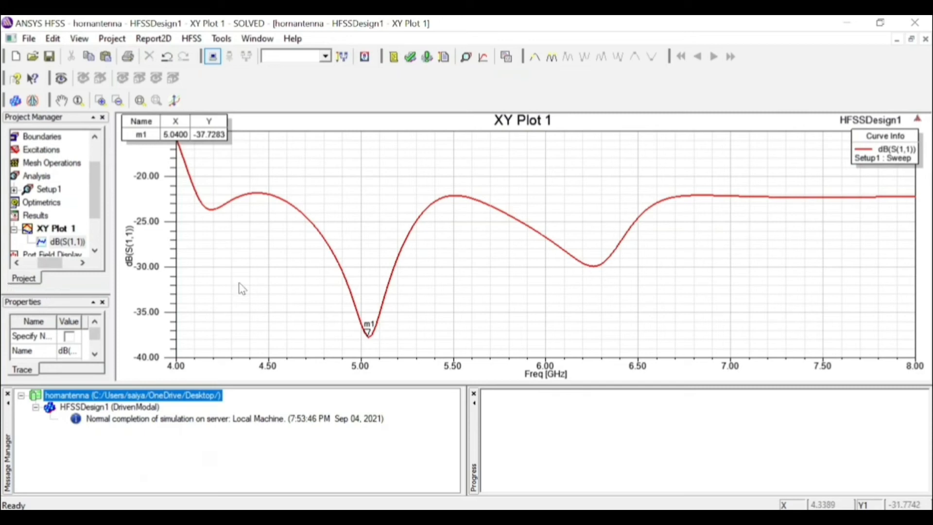
Rename the S(1,1) plot in the project's results as "s parameters"
left_click(51, 232)
left_click(51, 232)
key("Up")
key("Up")
key("Up")
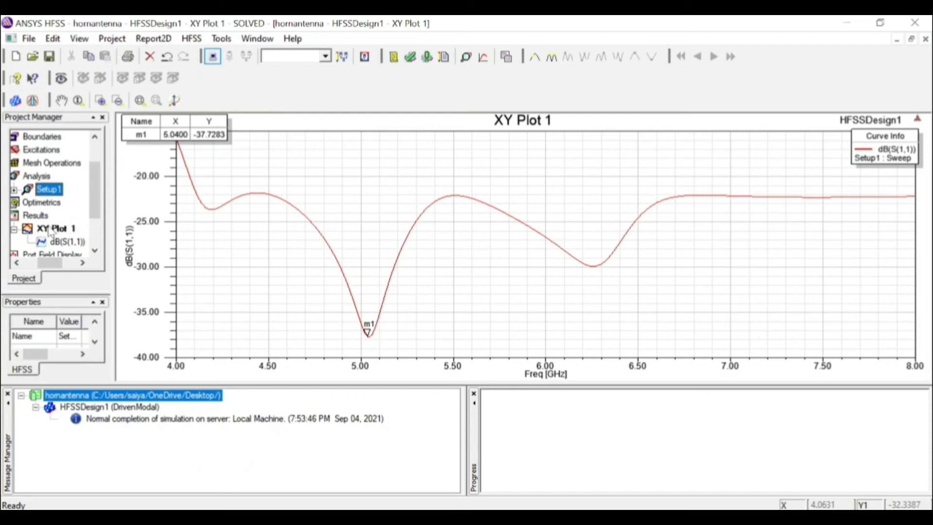
left_click(51, 232)
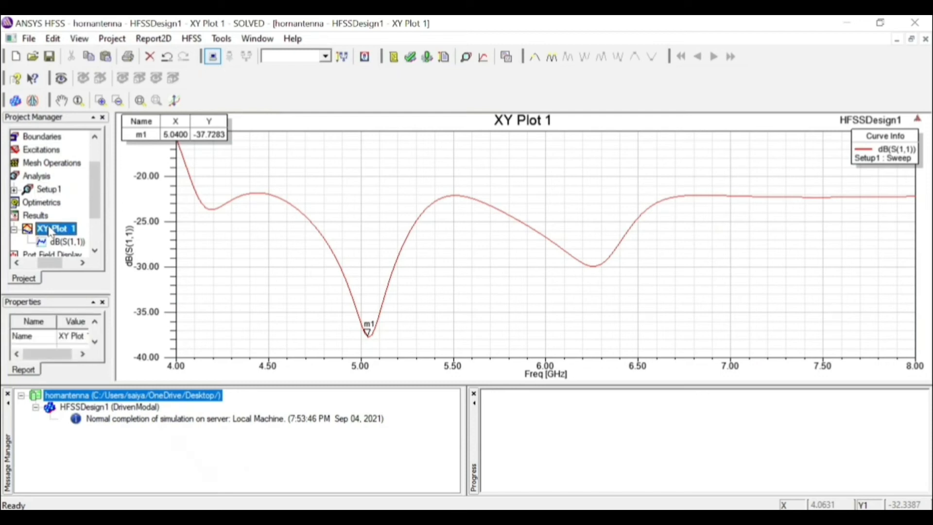
right_click(51, 232)
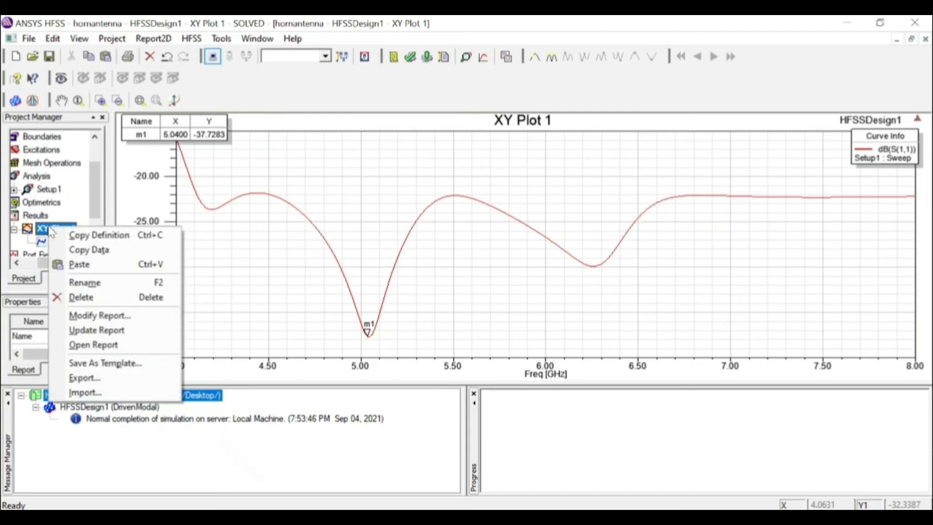
left_click(104, 282)
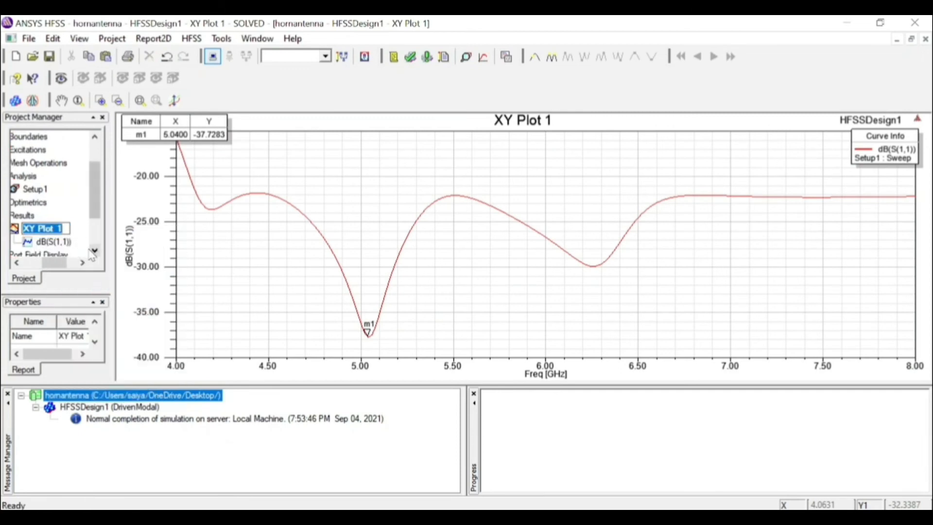
type("s parameters")
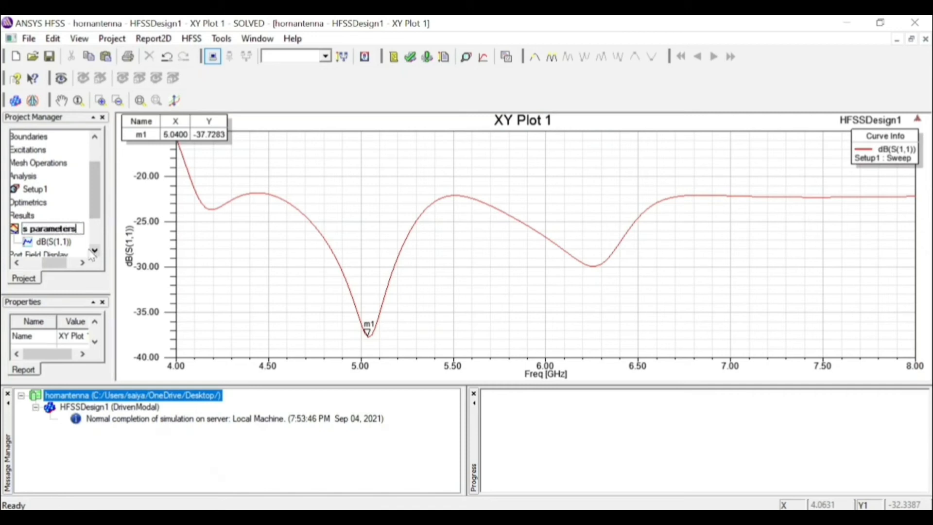
left_click(91, 251)
Start another rectangular modal solution report and choose the Z Parameter category for Z(1,1)
left_click_drag(49, 262, 36, 265)
left_click(52, 204)
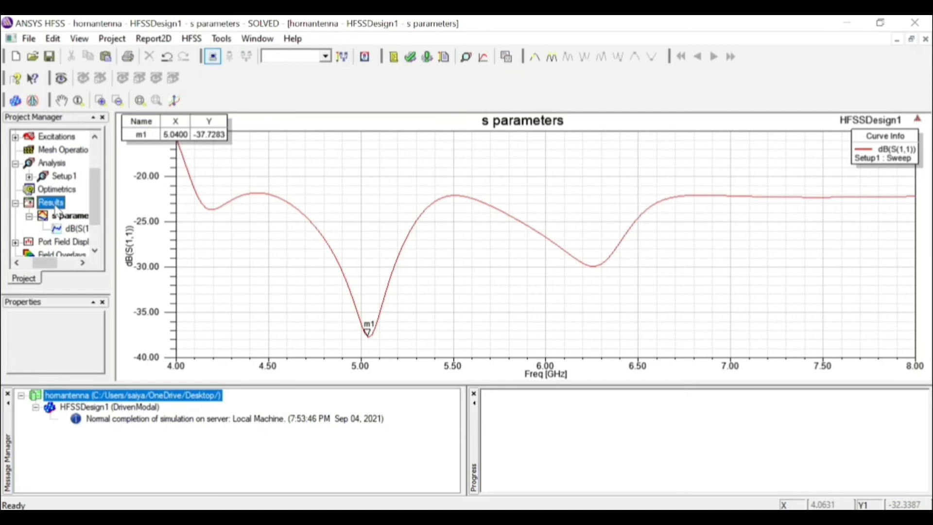
right_click(57, 210)
mouse_move(163, 156)
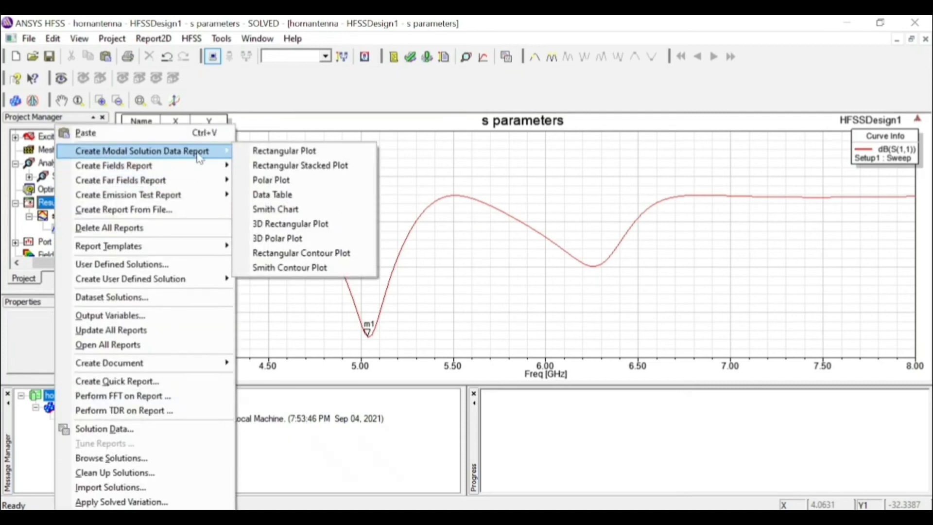
left_click(291, 151)
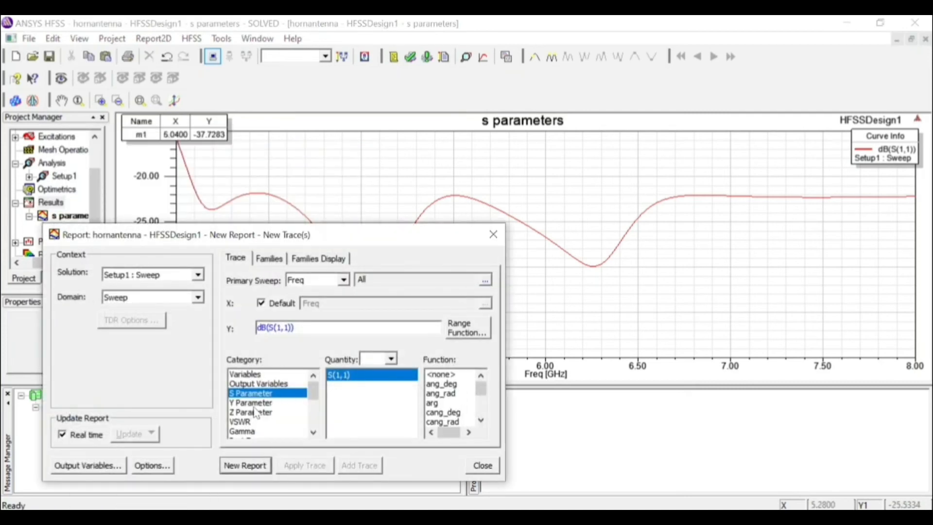
left_click(256, 413)
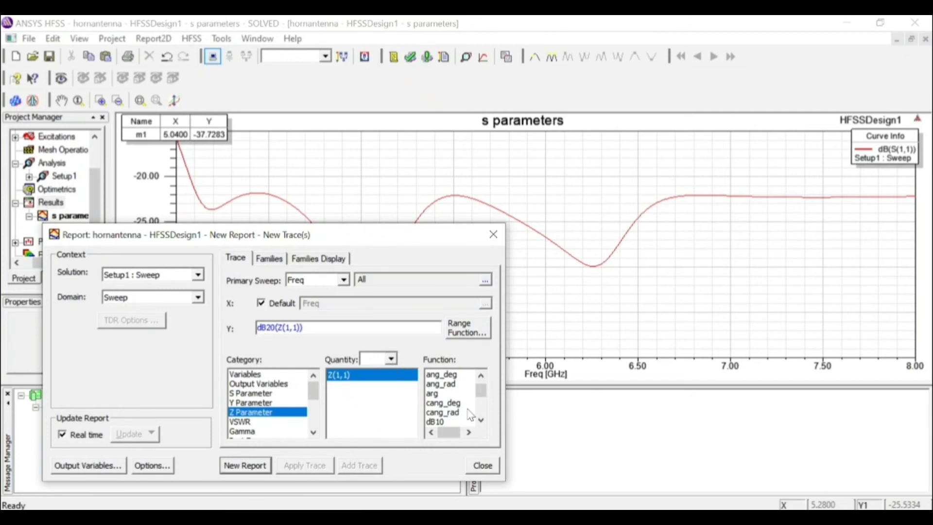
left_click(443, 422)
left_click(481, 420)
left_click(480, 421)
left_click(481, 421)
left_click(480, 421)
left_click(480, 421)
left_click(480, 420)
left_click(481, 375)
left_click(481, 375)
left_click(481, 375)
left_click(481, 375)
left_click(481, 375)
left_click(480, 375)
left_click(481, 375)
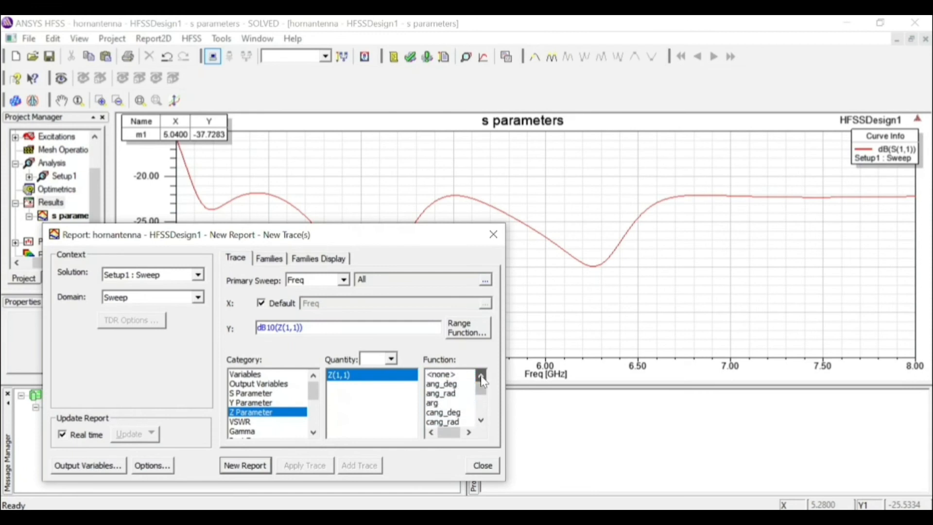
Apply the re function to Z(1,1), generate the new report and close the report dialog
left_click(481, 421)
left_click(481, 420)
left_click(481, 421)
left_click(481, 421)
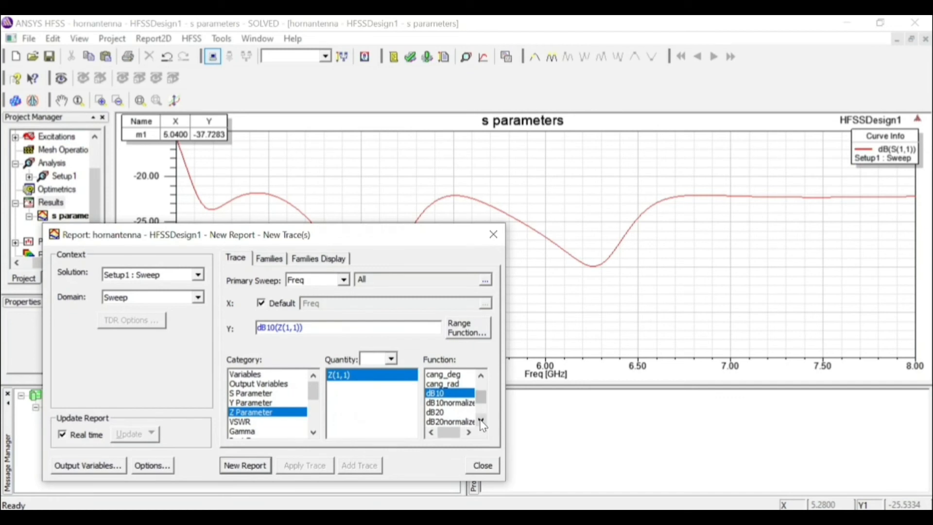
left_click(481, 420)
left_click(481, 421)
left_click(481, 421)
left_click(481, 420)
left_click(481, 420)
left_click(439, 422)
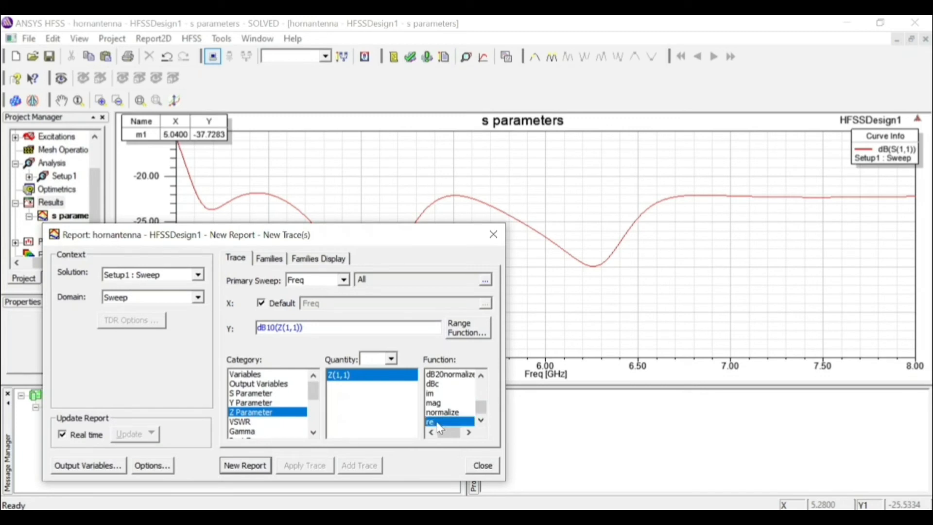
left_click(239, 465)
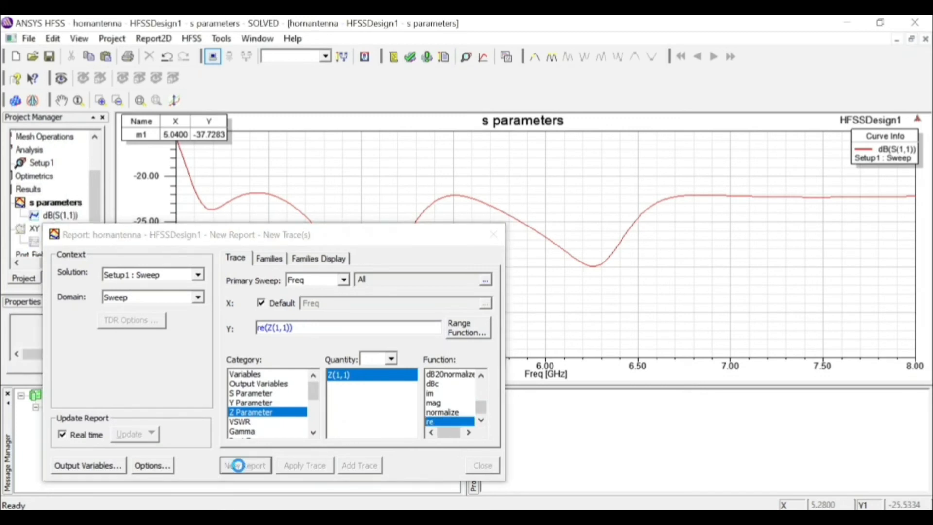
left_click(493, 235)
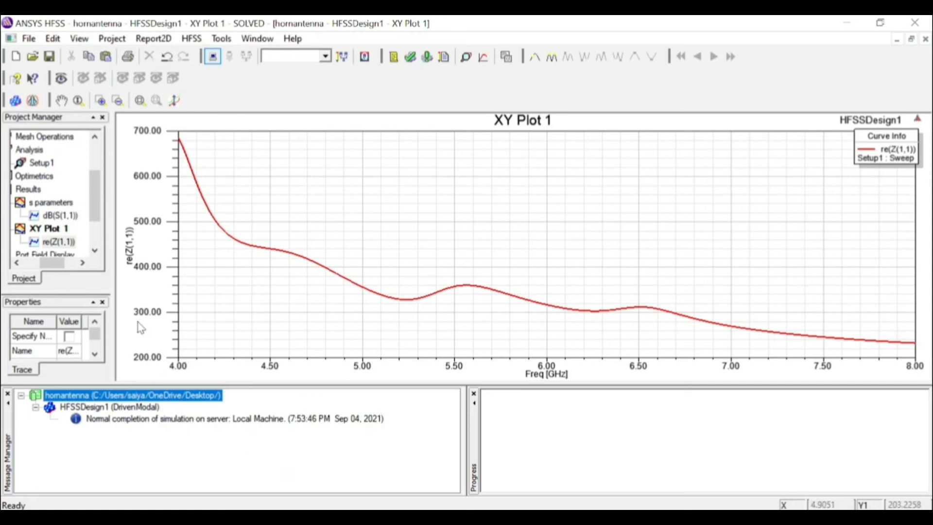
Rename the re(Z(1,1)) plot as "zparameters" and dismiss the plot properties dialog
left_click(38, 231)
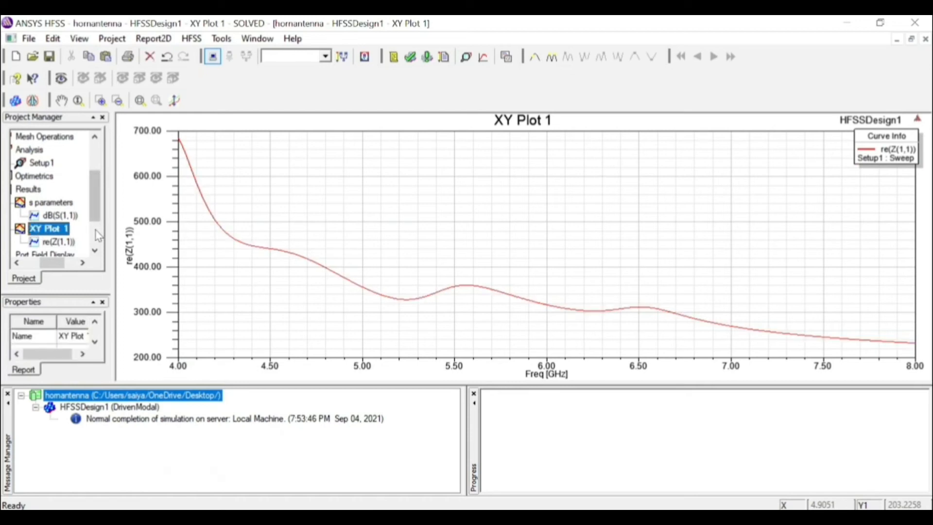
right_click(62, 230)
left_click(132, 285)
type("zp")
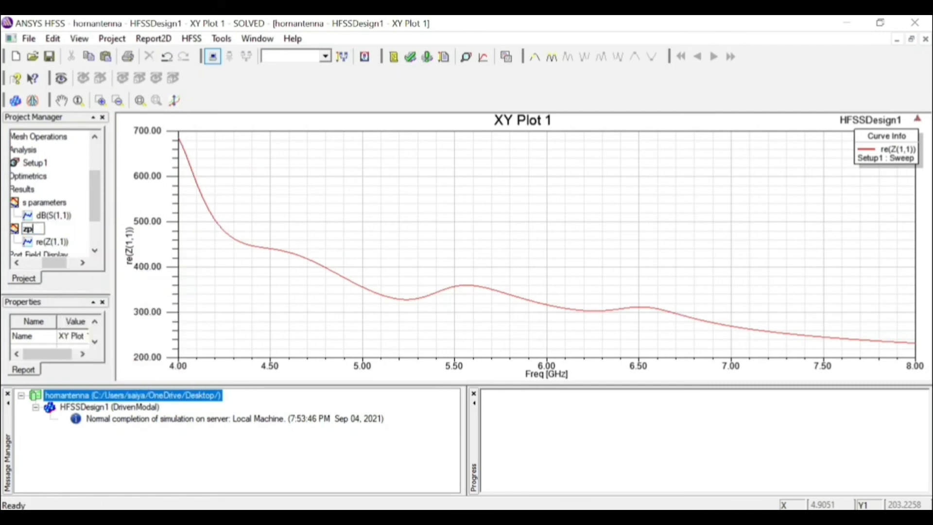
type("arameters")
double_click(136, 203)
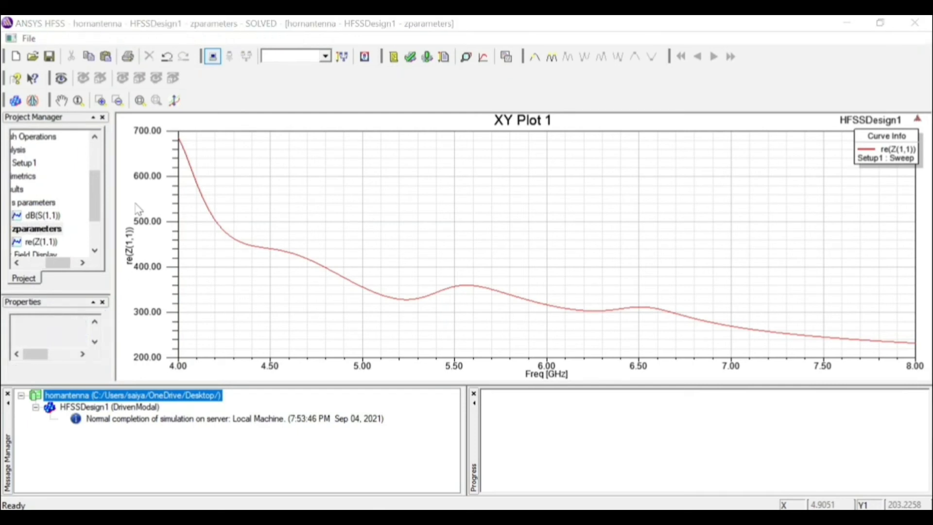
left_click(727, 127)
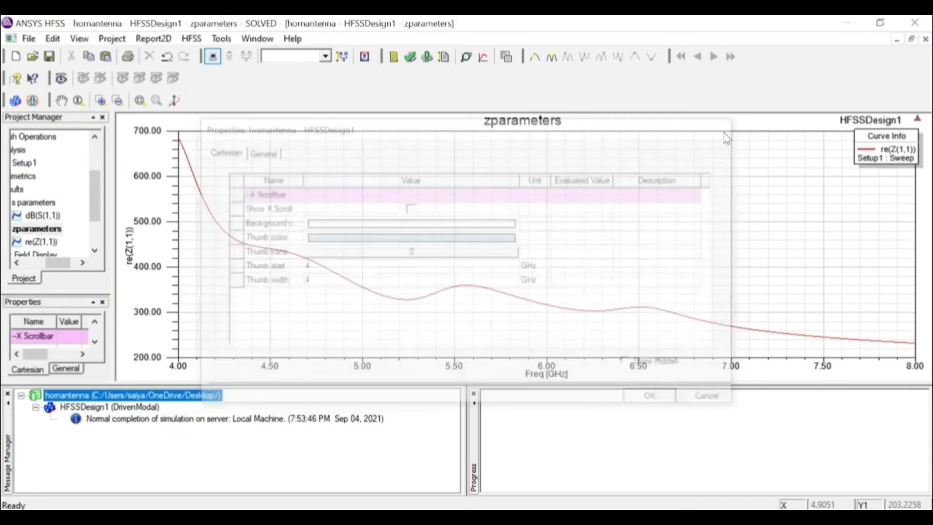
Start a 3D polar far field report on Infinite Sphere1 and choose the Gain category with GainTotal
left_click_drag(48, 265, 31, 266)
left_click(63, 189)
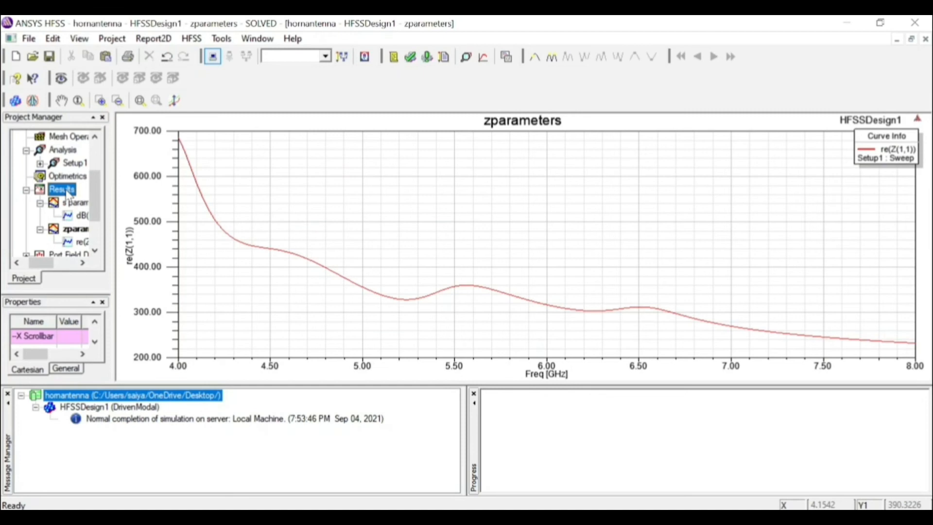
right_click(68, 194)
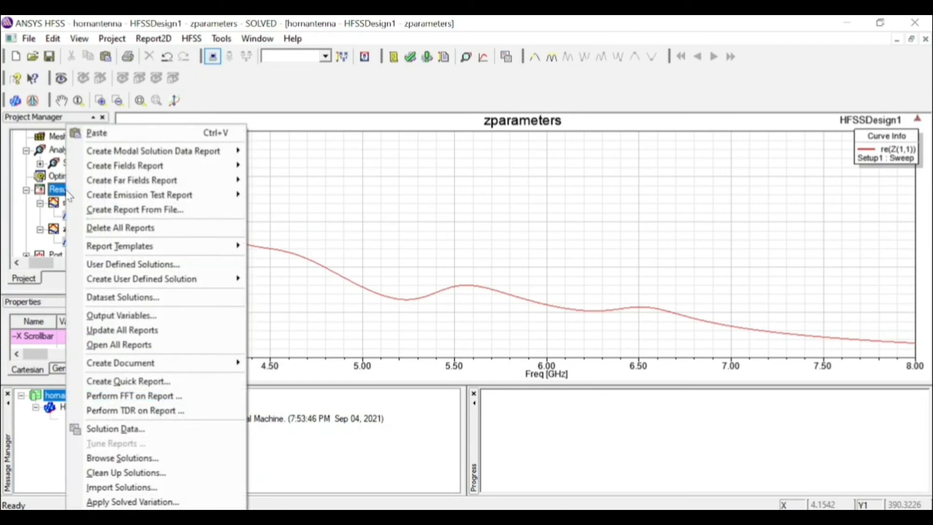
mouse_move(139, 187)
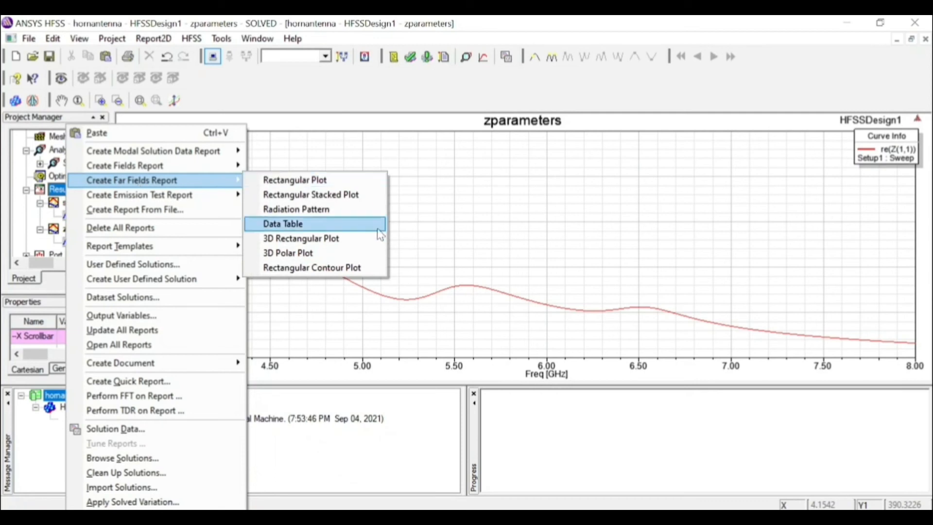
left_click(378, 253)
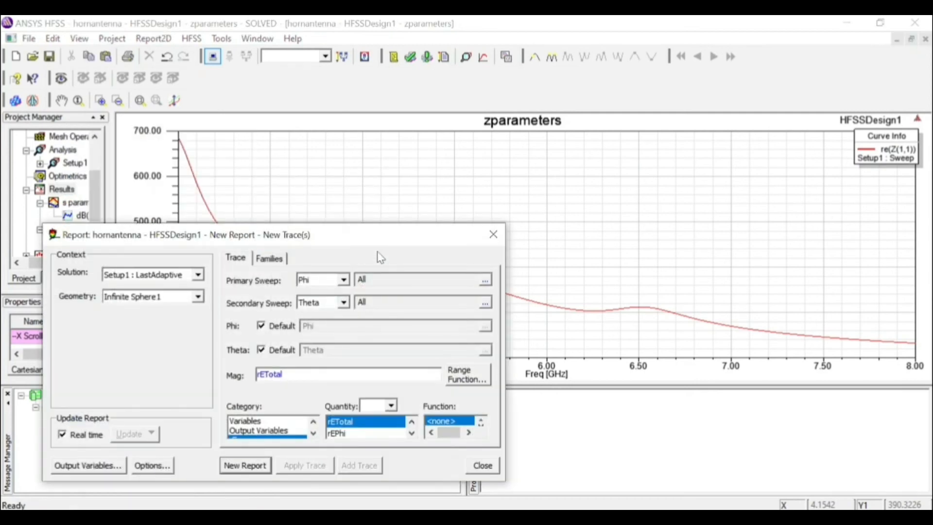
left_click(314, 435)
left_click(314, 435)
left_click(279, 432)
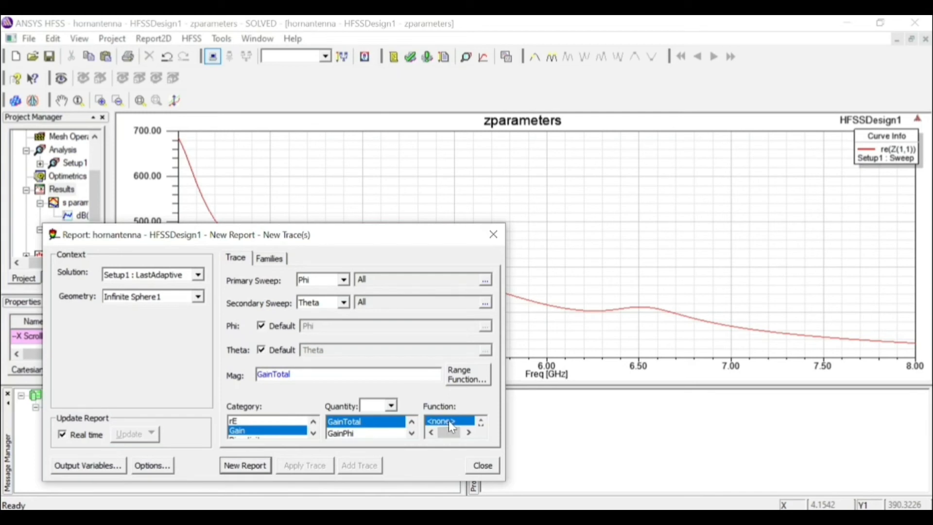
Apply the dB function to GainTotal, generate the 3D polar plot and close the report dialog
left_click(482, 426)
left_click(482, 425)
left_click(483, 425)
left_click(482, 425)
left_click(483, 425)
left_click(482, 425)
left_click(482, 426)
left_click(483, 425)
left_click(482, 424)
left_click(482, 424)
left_click(482, 424)
left_click(482, 425)
left_click(481, 421)
left_click(451, 422)
left_click(247, 465)
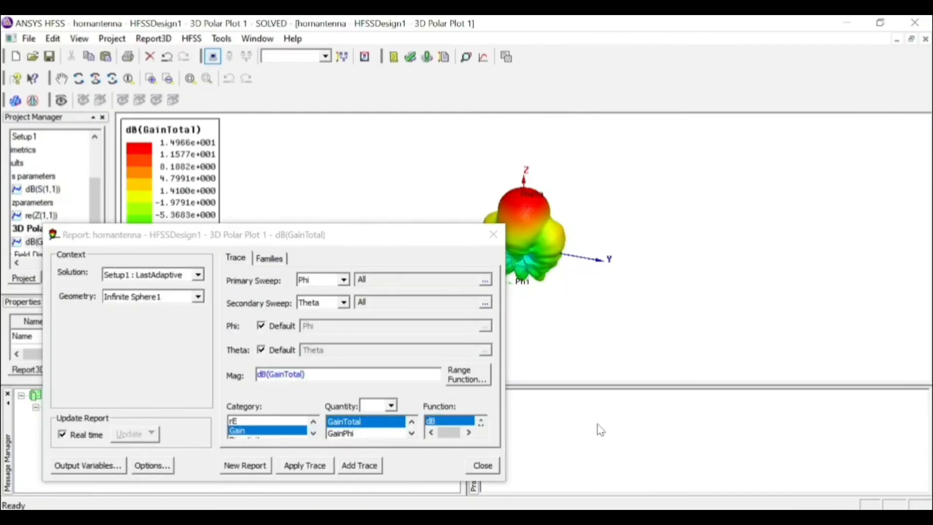
left_click(493, 235)
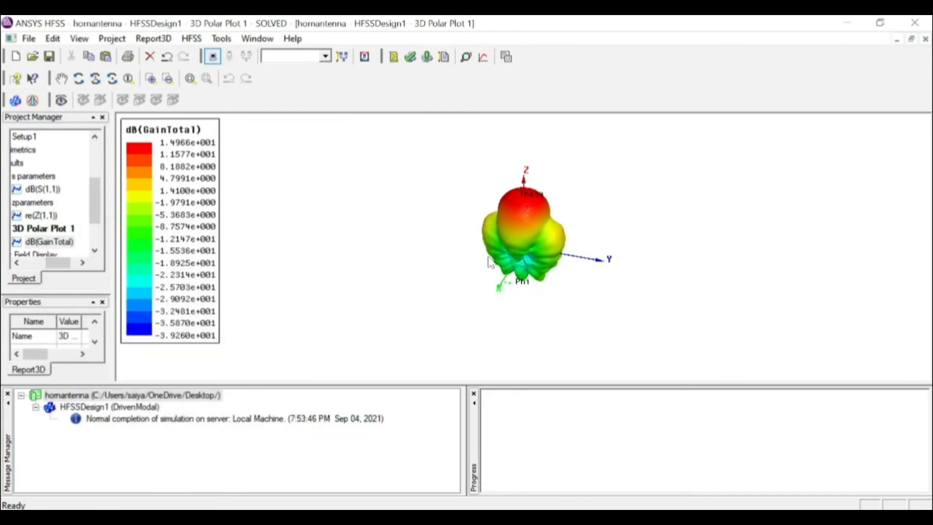
left_click(411, 342)
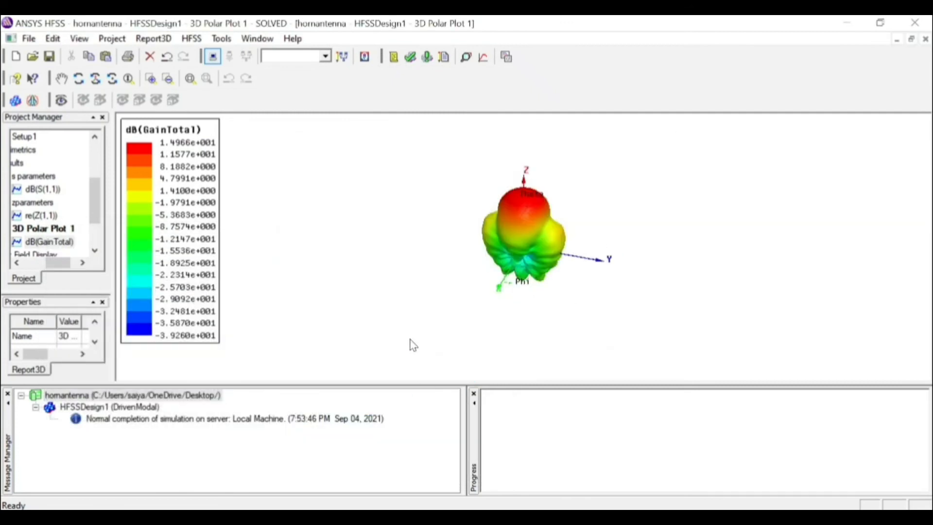
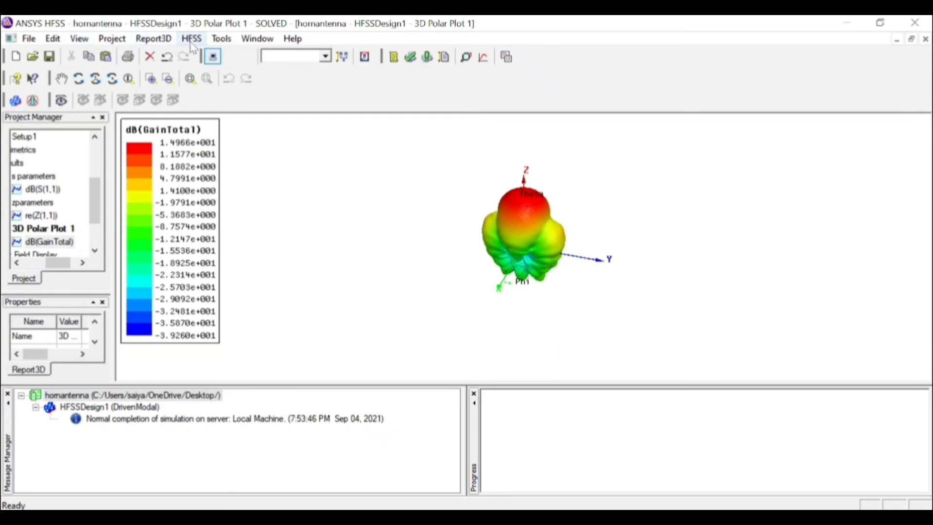
Open the radiation field overlay settings, make 3D Polar Plot 1 visible and set its transparency to 0.40
left_click_drag(98, 208, 100, 159)
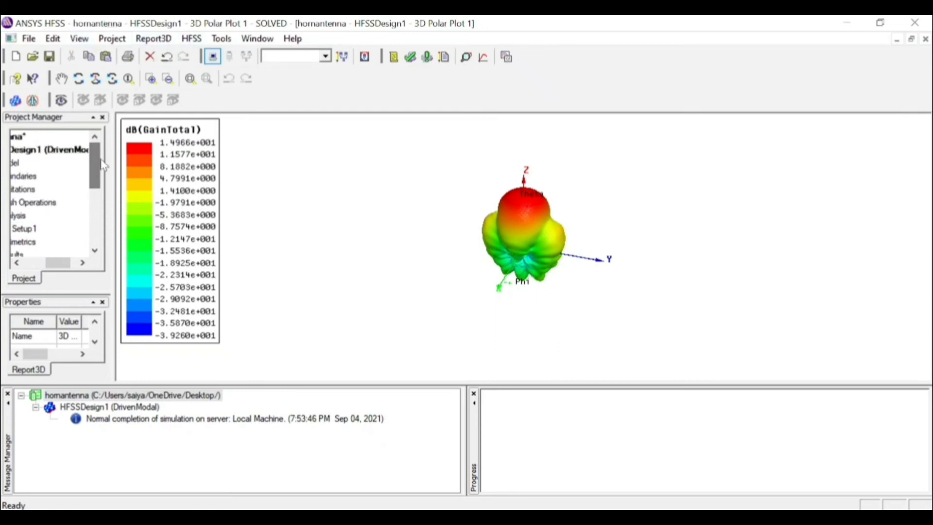
left_click(73, 153)
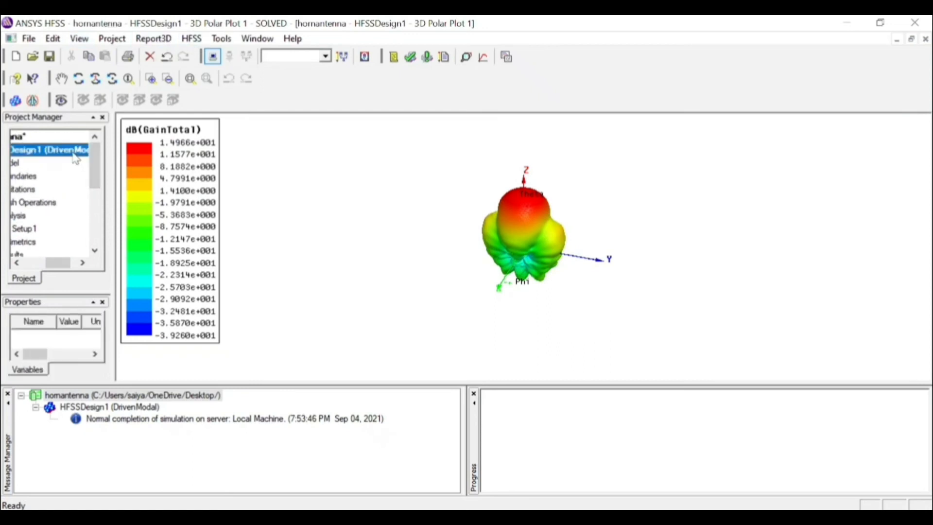
left_click_drag(91, 158, 106, 229)
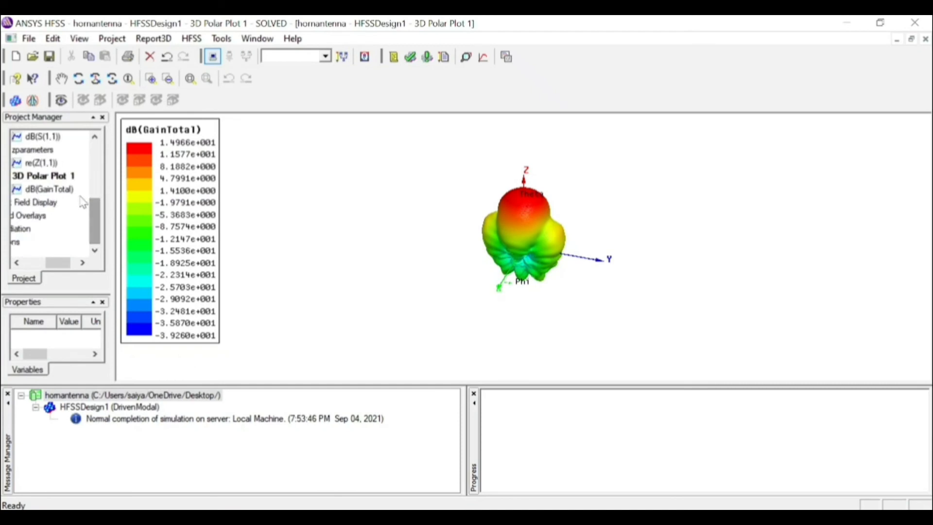
left_click(69, 177)
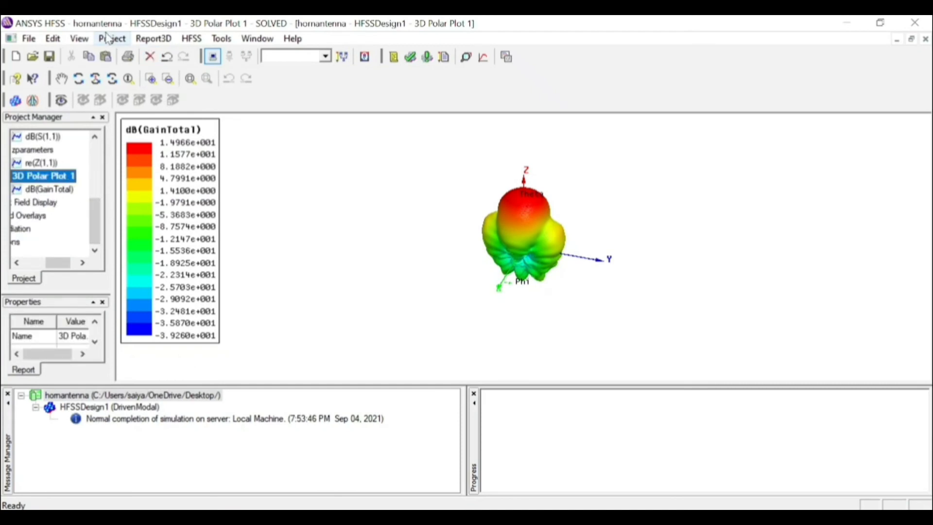
left_click(191, 39)
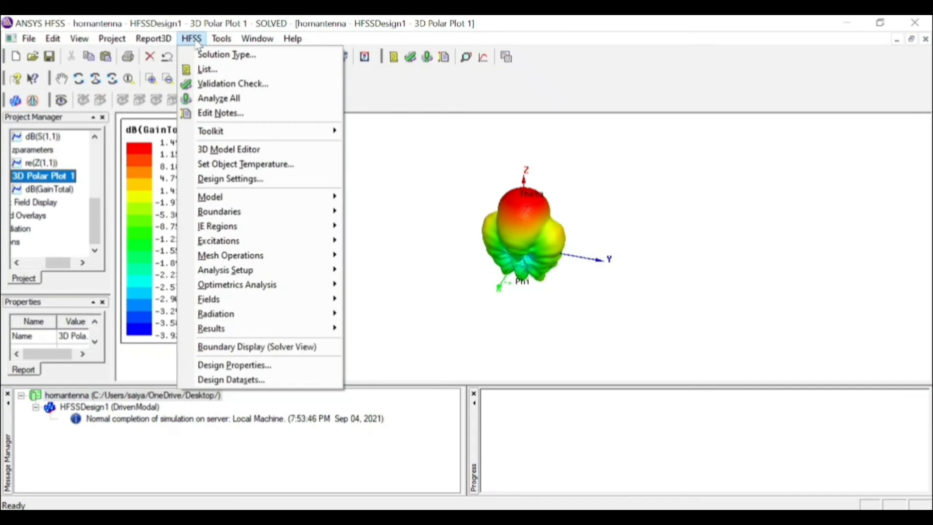
mouse_move(287, 296)
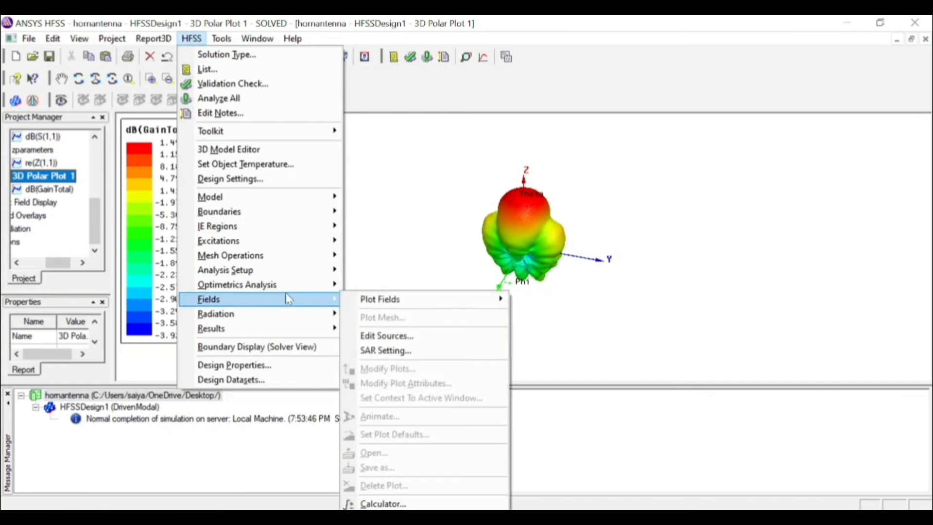
mouse_move(386, 310)
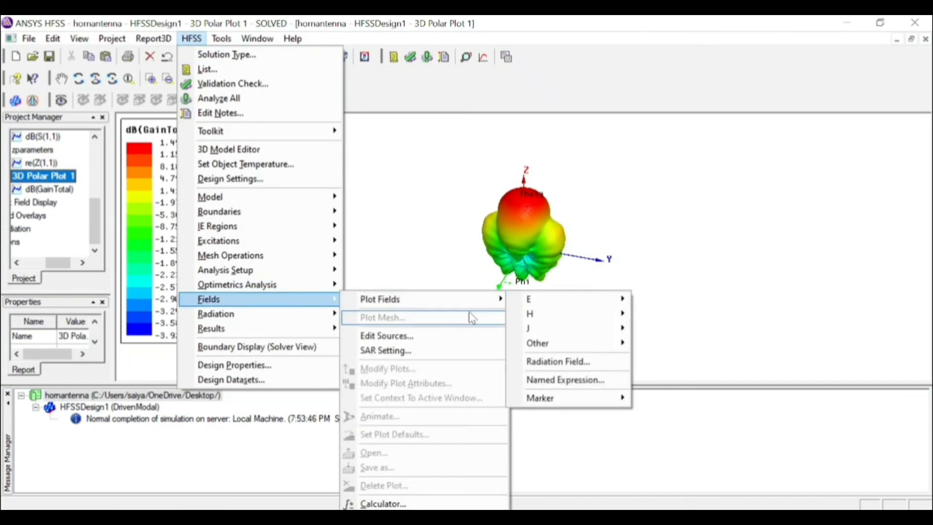
left_click(594, 363)
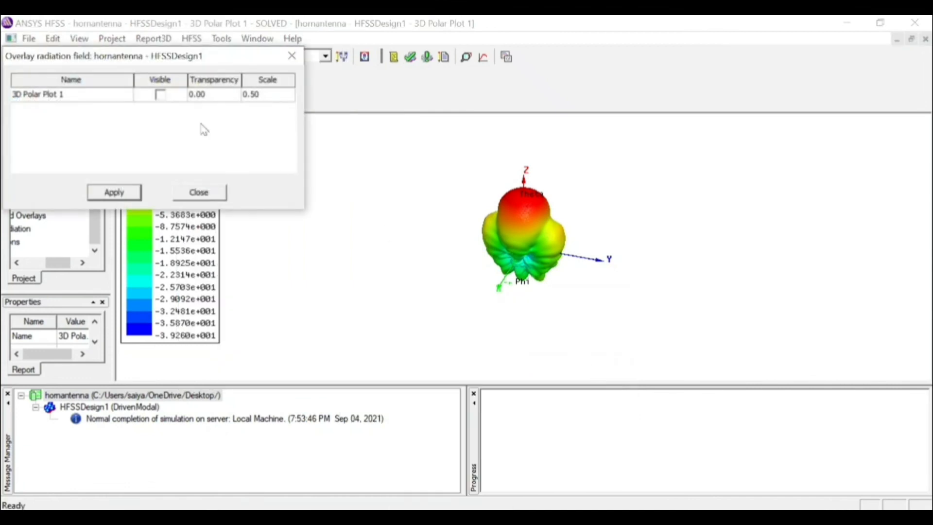
left_click(167, 98)
left_click(214, 95)
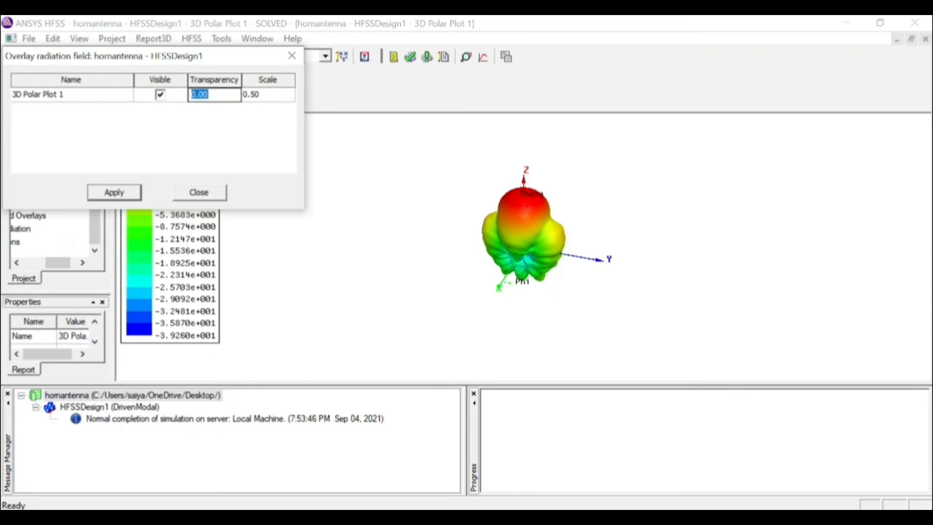
left_click(214, 95)
Set the scale of the 3D Polar Plot 1 overlay to 0.25, apply it and close the overlay settings
left_click(275, 97)
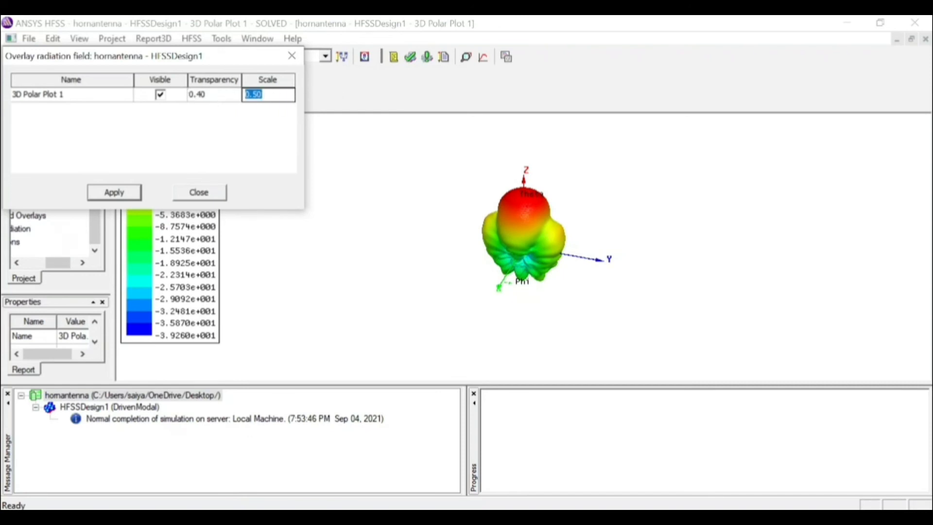
left_click(273, 96)
type("0.2")
key("BackSpace")
key("BackSpace")
key("BackSpace")
key("BackSpace")
key("BackSpace")
type("25")
left_click(109, 197)
left_click(110, 197)
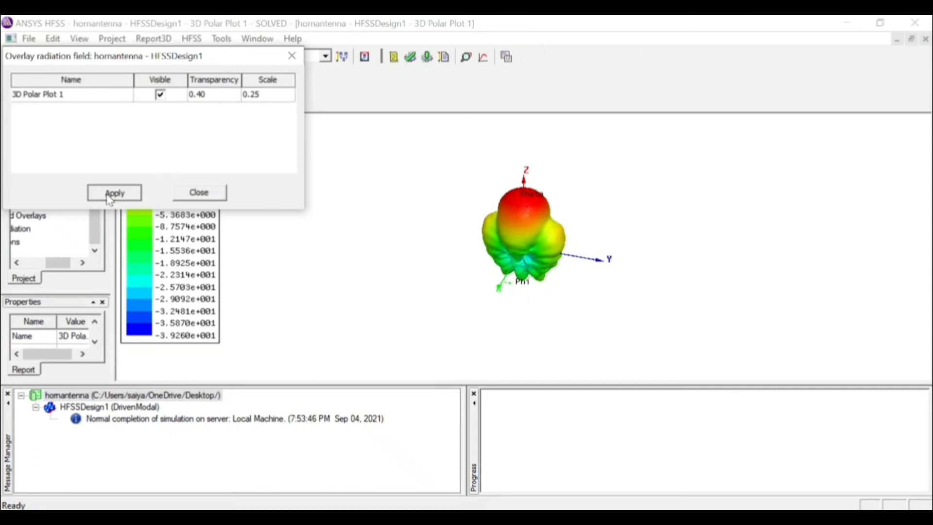
left_click(199, 192)
Display the 3D model of HFSSDesign1 and inspect the gain pattern overlaid on the horn antenna
left_click_drag(99, 219, 98, 165)
left_click(70, 158)
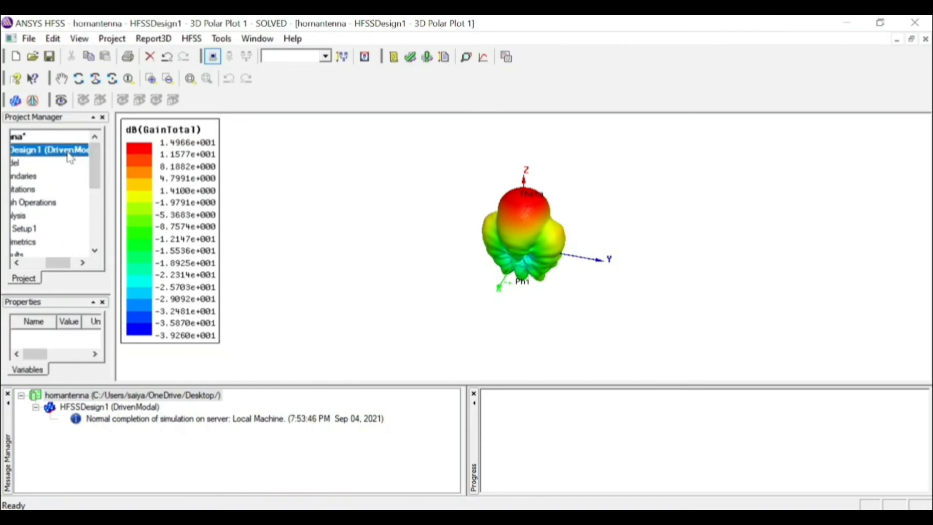
double_click(70, 158)
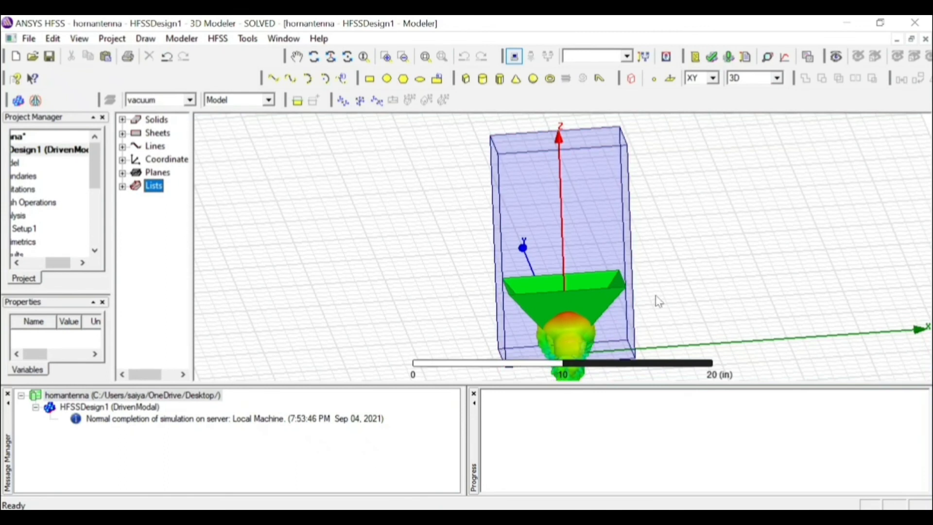
left_click(314, 56)
left_click_drag(699, 230, 714, 246)
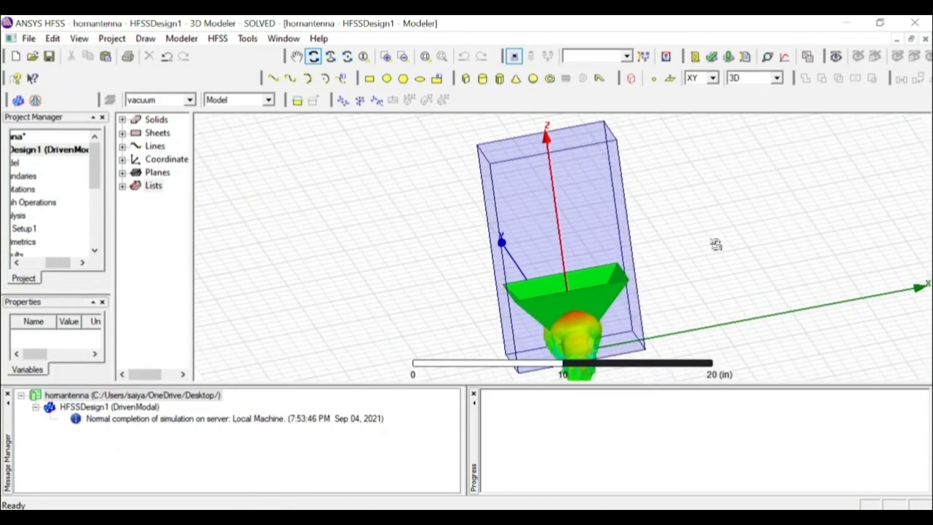
left_click(315, 60)
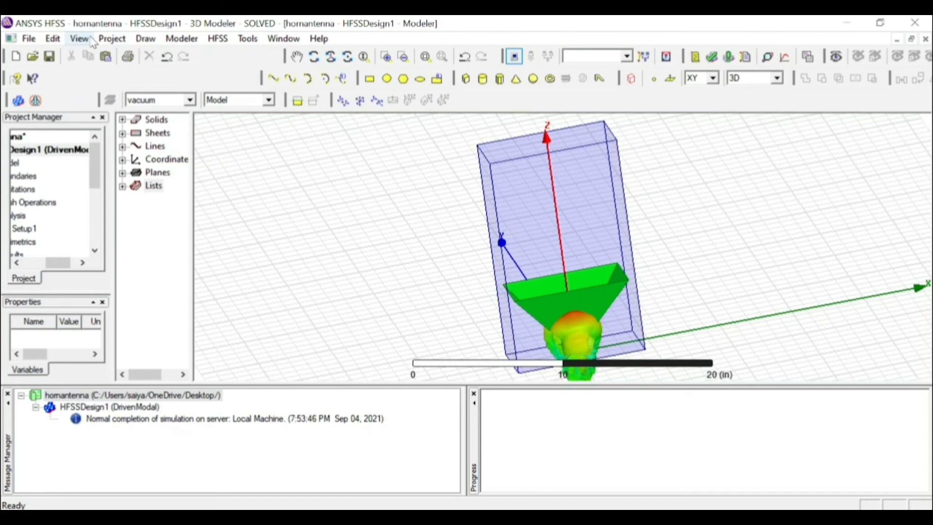
Hide the radiation box in the active view so only the horn and its gain pattern are displayed
left_click(91, 41)
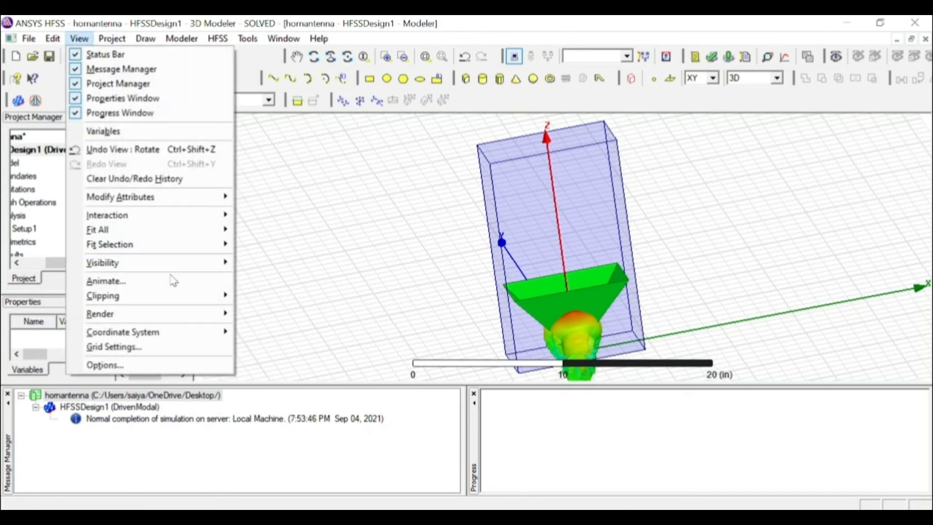
mouse_move(172, 324)
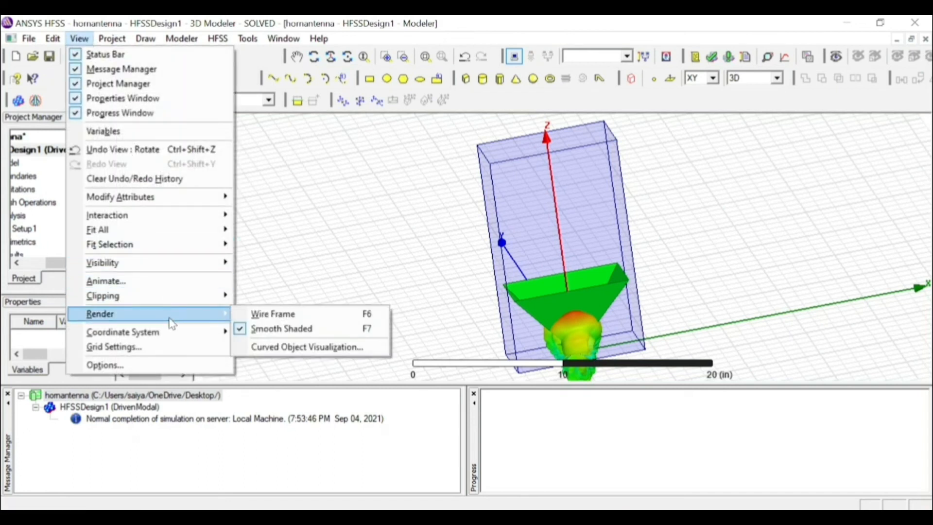
mouse_move(171, 265)
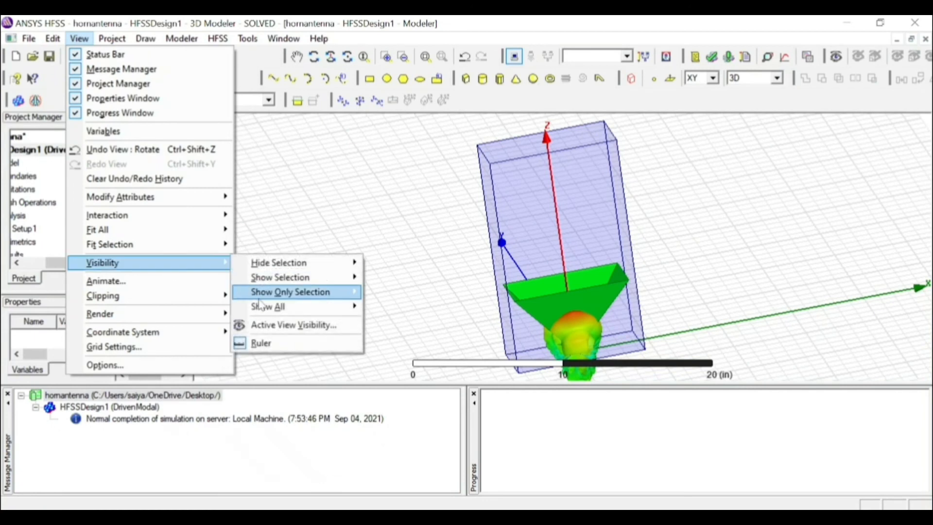
left_click(266, 324)
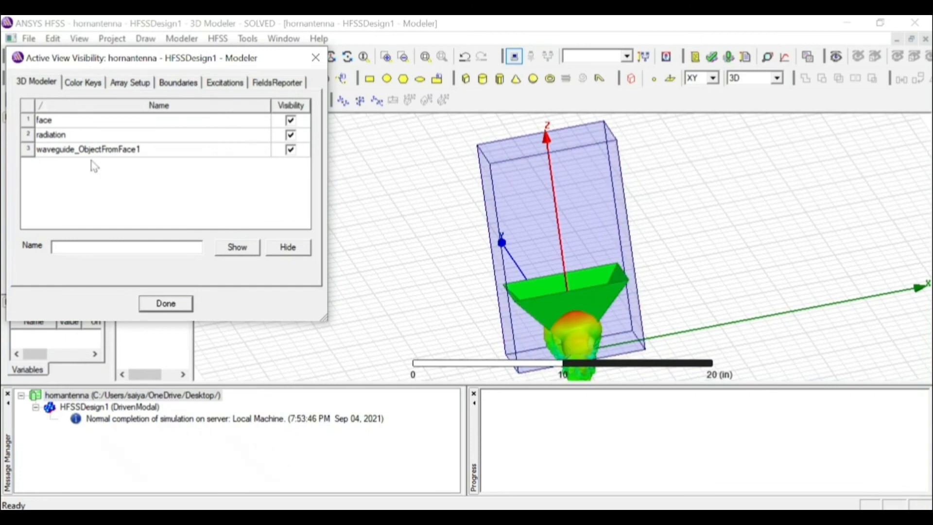
left_click(292, 137)
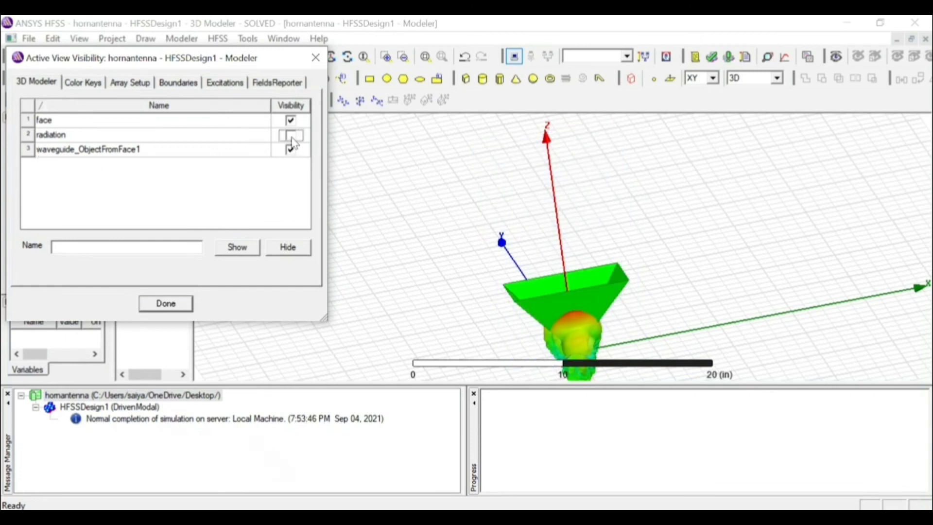
left_click(183, 302)
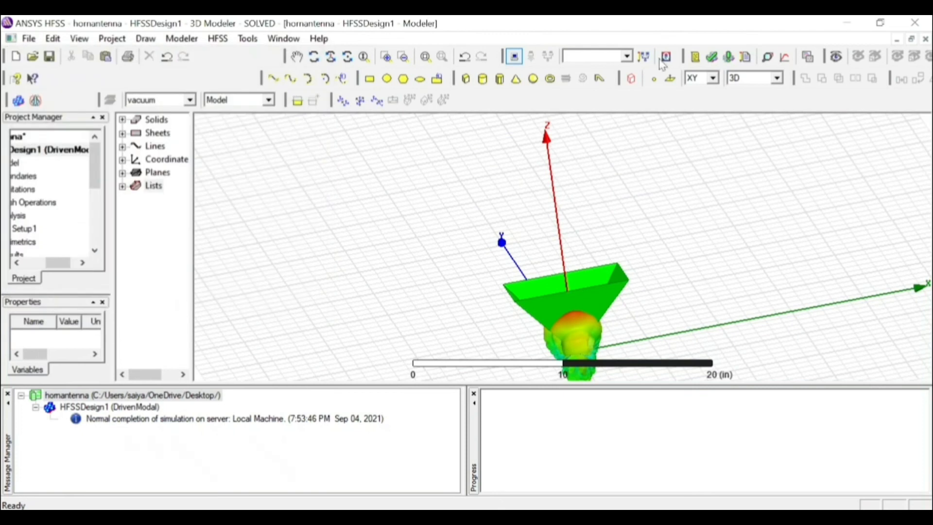
left_click(314, 56)
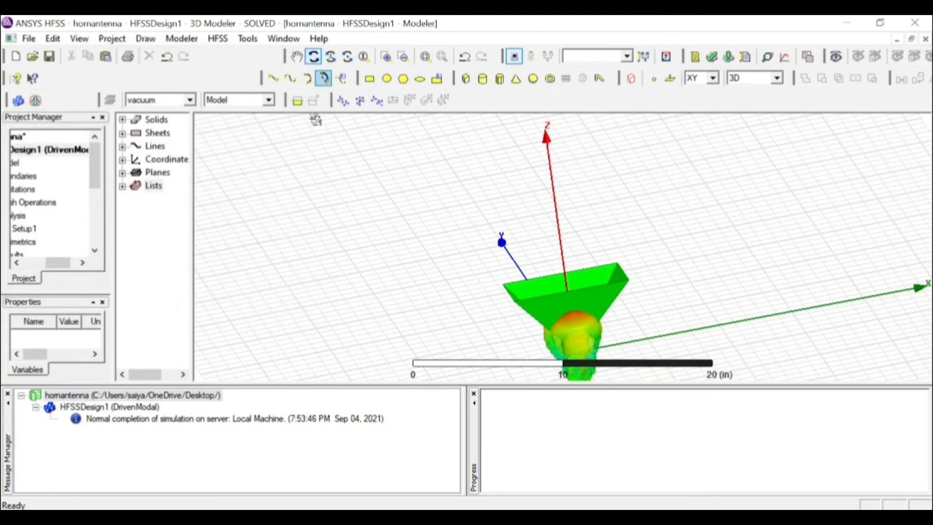
left_click_drag(358, 202, 583, 200)
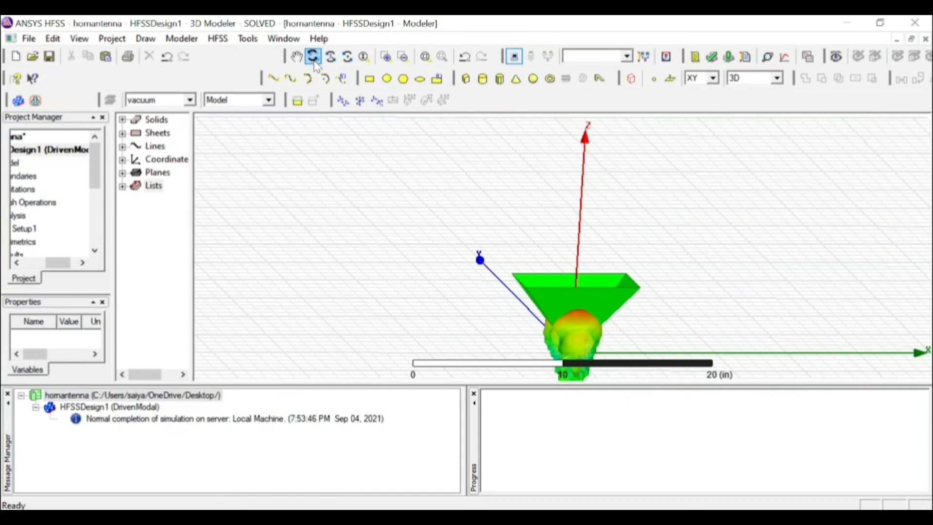
Compute the antenna parameters for Infinite Sphere1, review the listed quantities and close the results
left_click(95, 253)
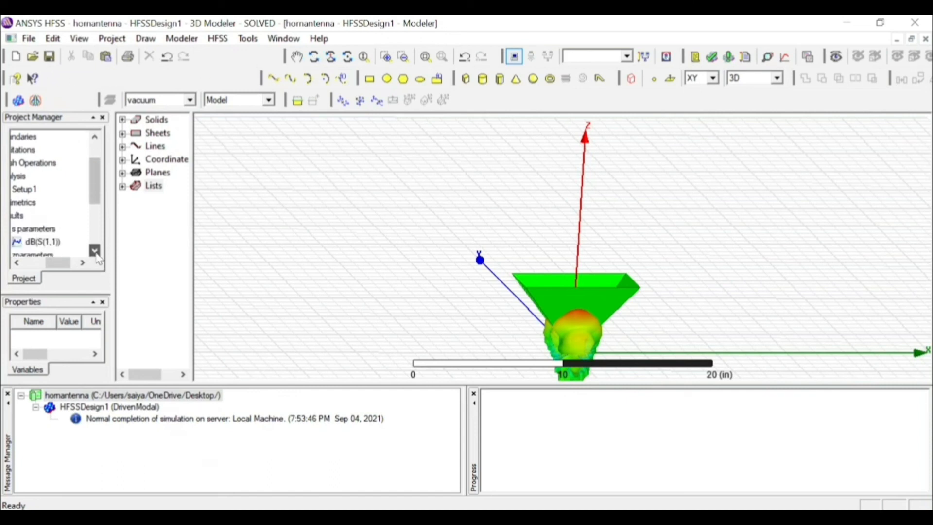
left_click(83, 263)
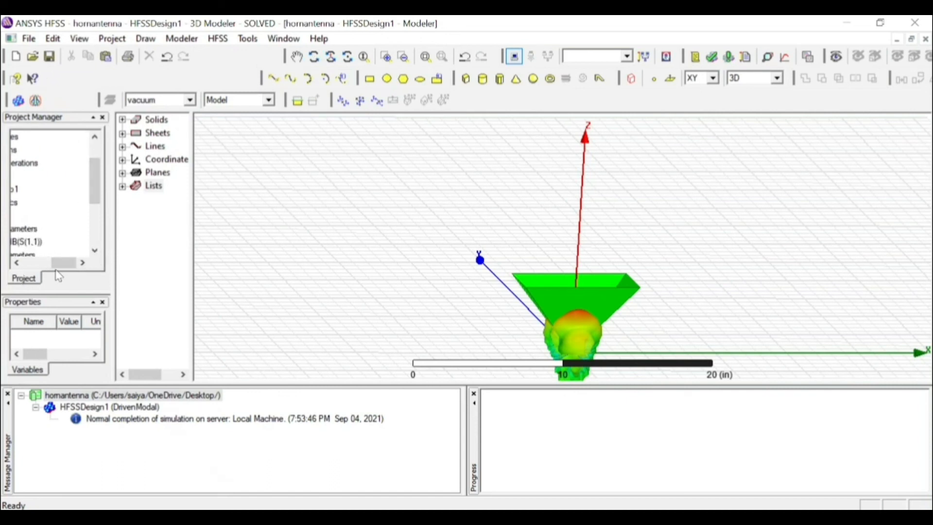
left_click_drag(64, 263, 38, 263)
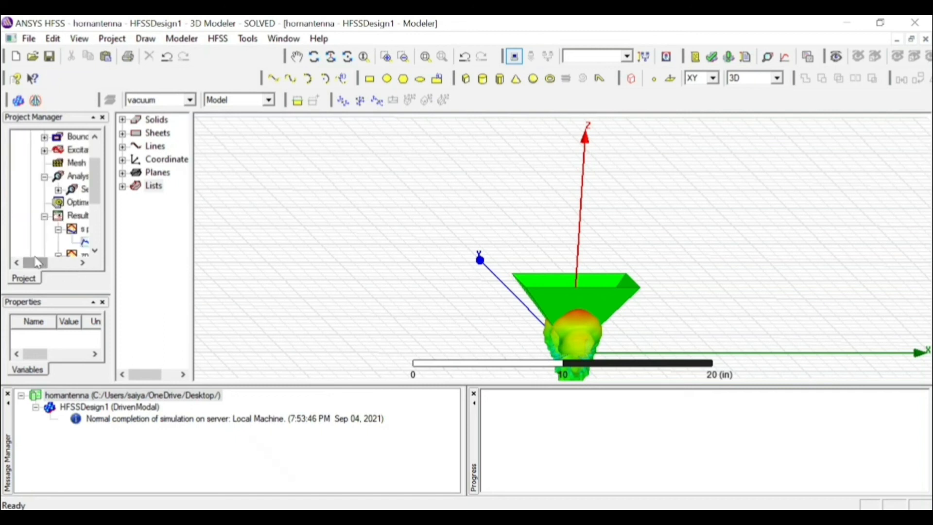
scroll(45, 228, "down", 3)
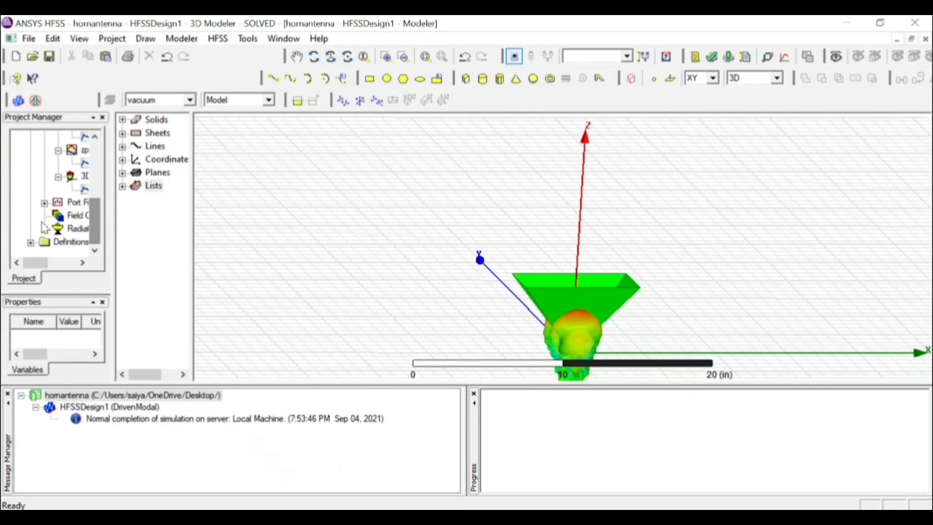
left_click(45, 229)
left_click(85, 243)
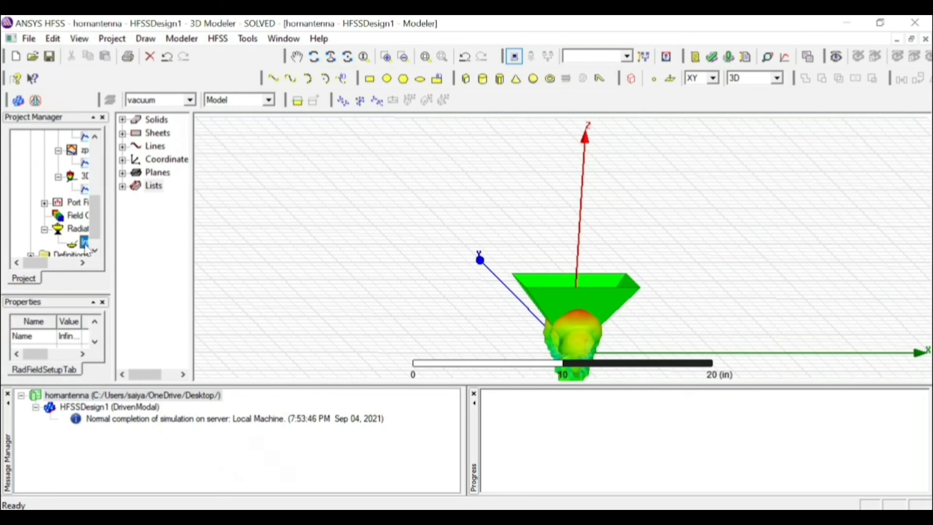
right_click(86, 245)
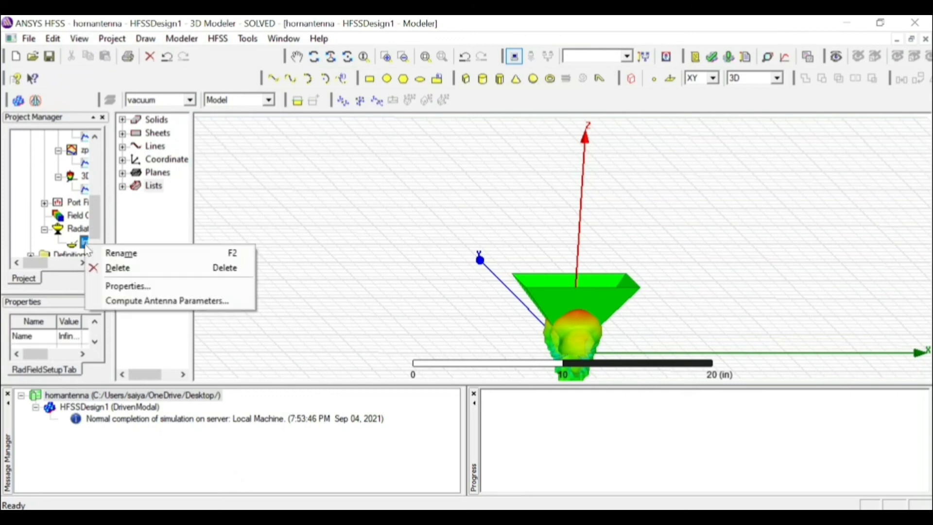
left_click(156, 301)
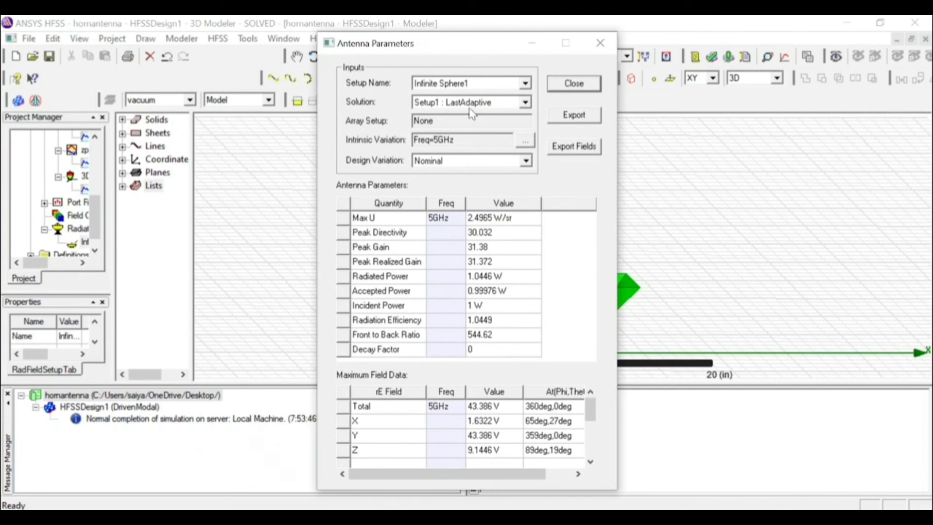
left_click(378, 219)
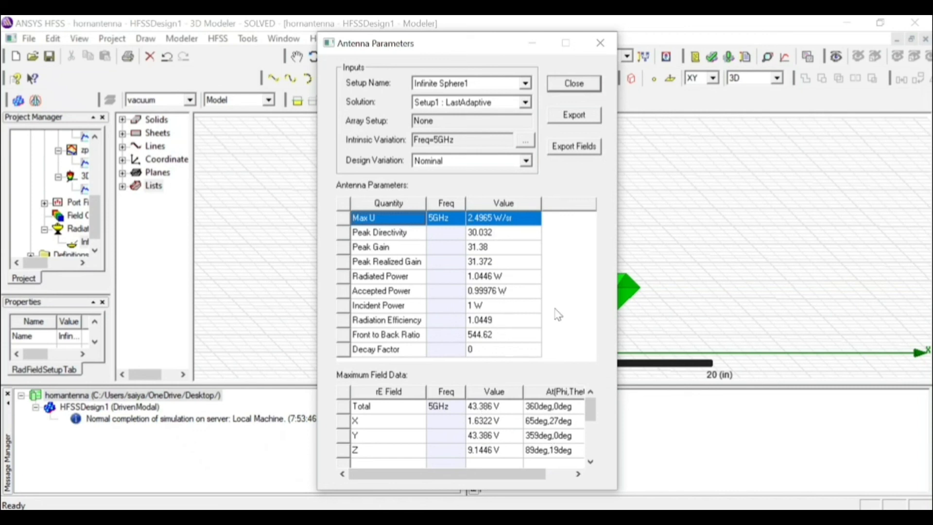
left_click(573, 83)
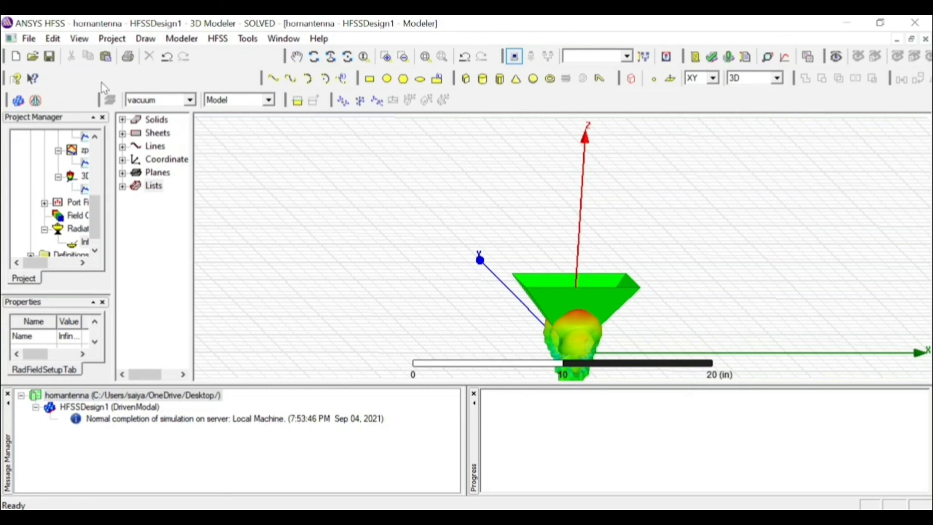
Set the modeler's drawing grid plane to YZ
left_click(182, 39)
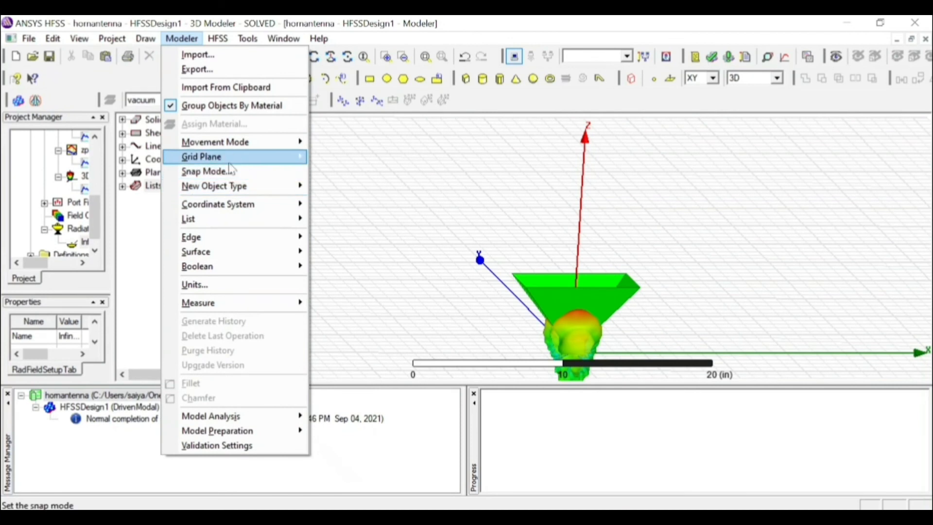
mouse_move(243, 156)
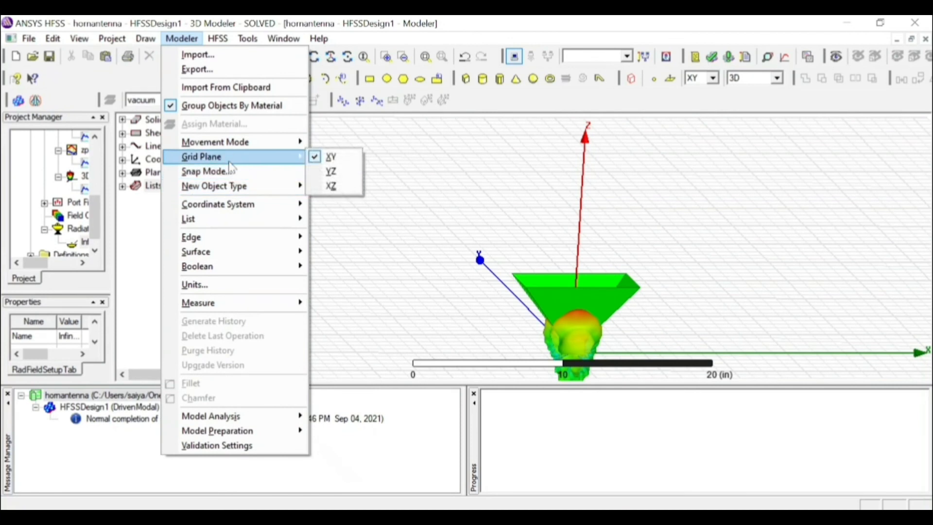
left_click(348, 178)
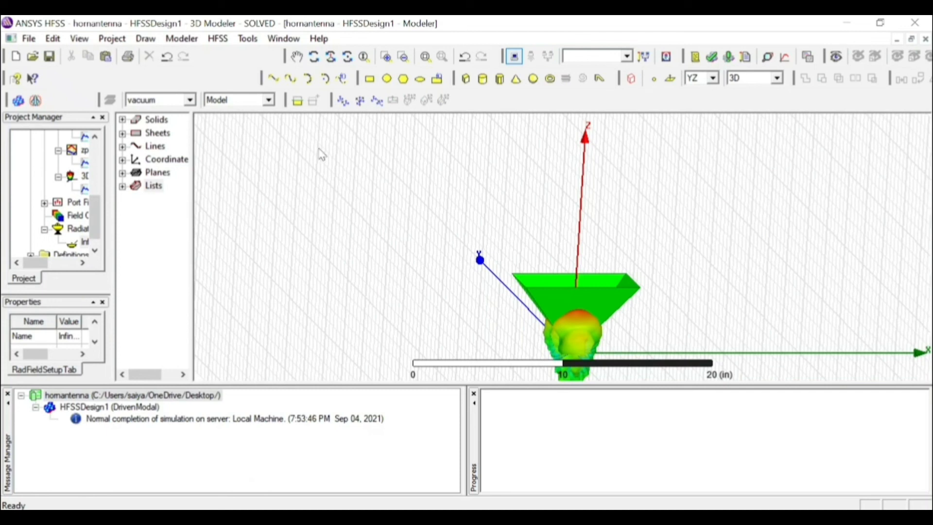
Try to plot the Mag_E electric field without any geometry selected
left_click(216, 40)
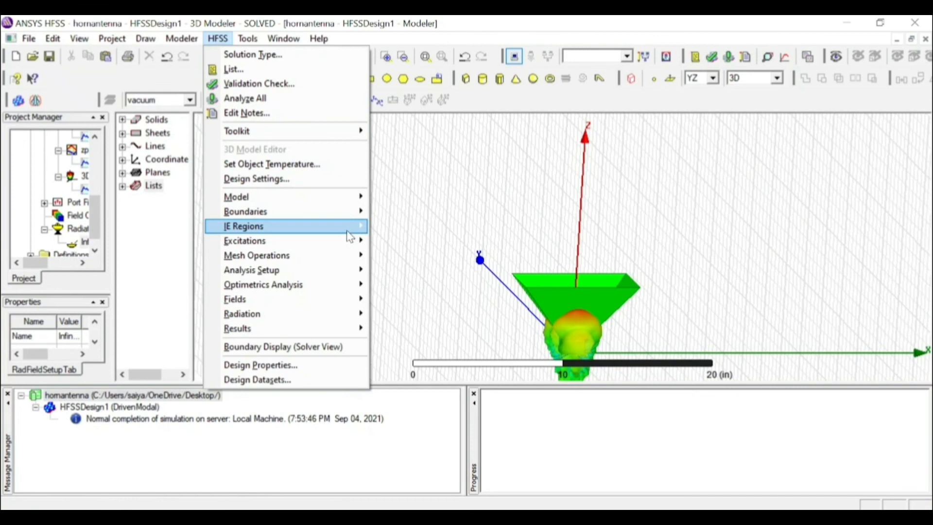
mouse_move(350, 233)
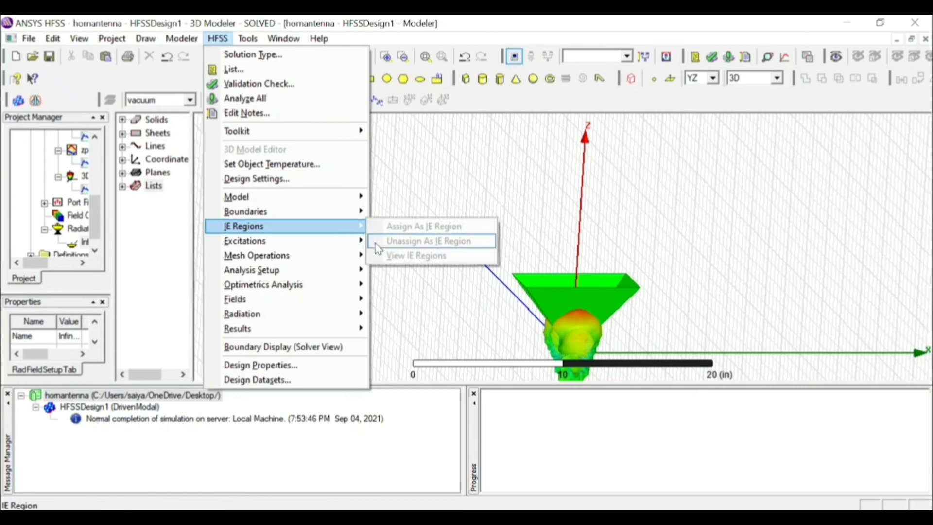
mouse_move(342, 305)
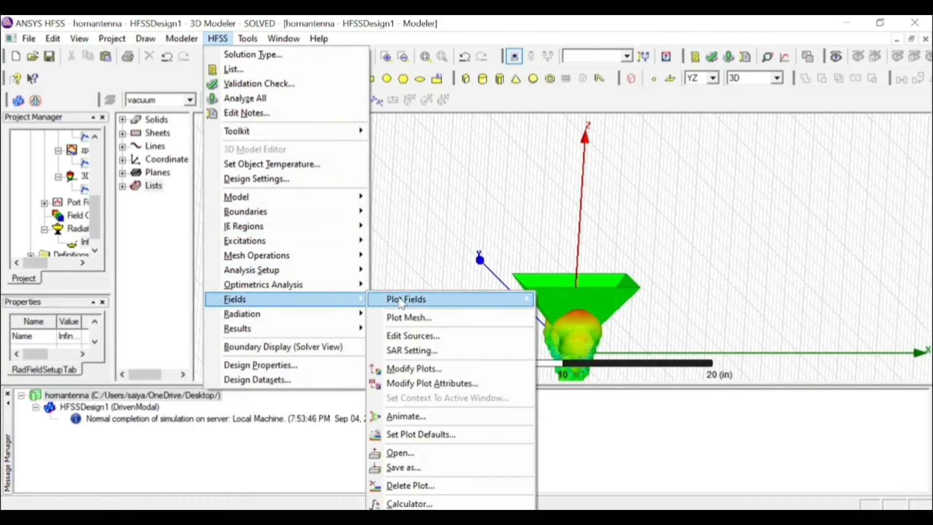
mouse_move(442, 305)
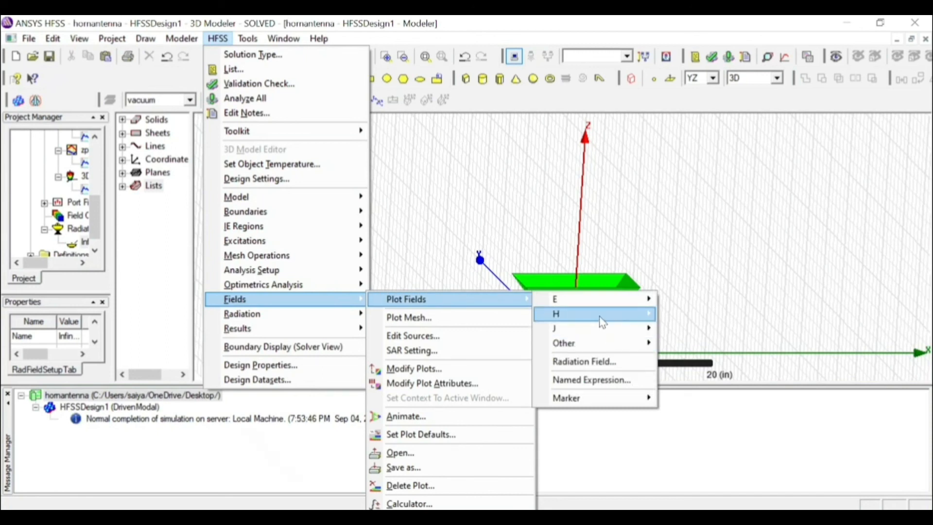
mouse_move(603, 320)
mouse_move(603, 302)
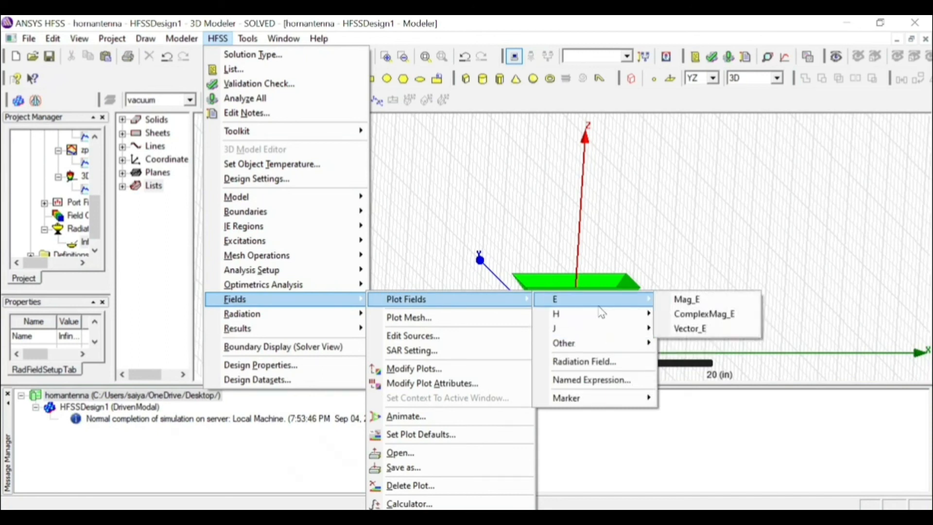
left_click(673, 303)
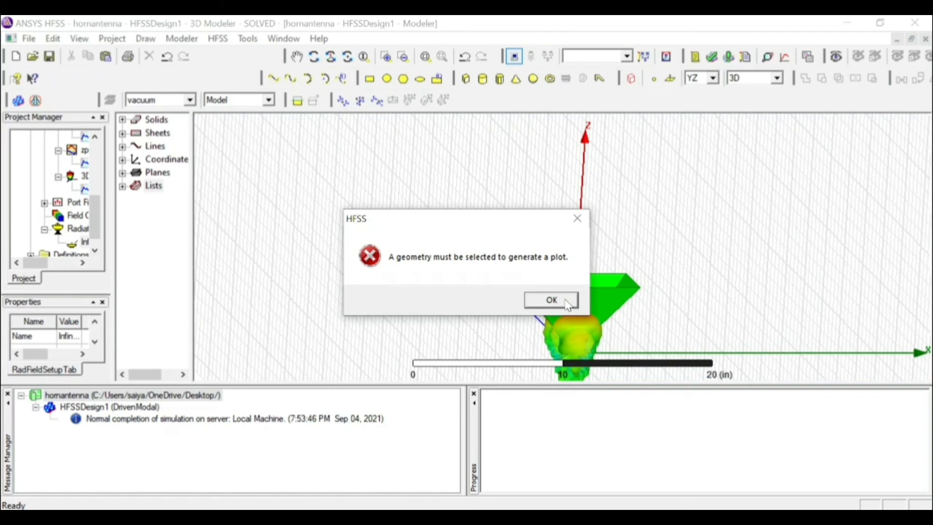
left_click(568, 301)
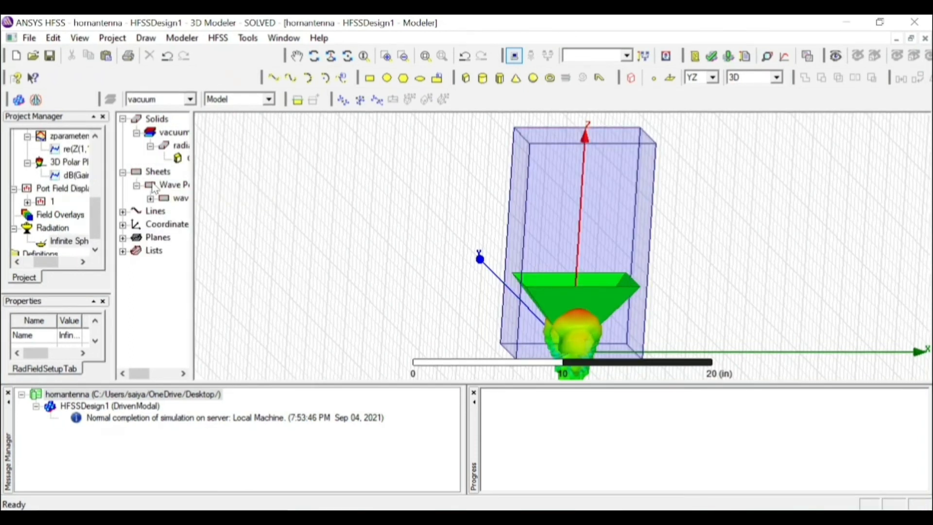
Select the waveguide object under the Wave Port sheets and set the drawing grid plane to YZ
left_click(178, 189)
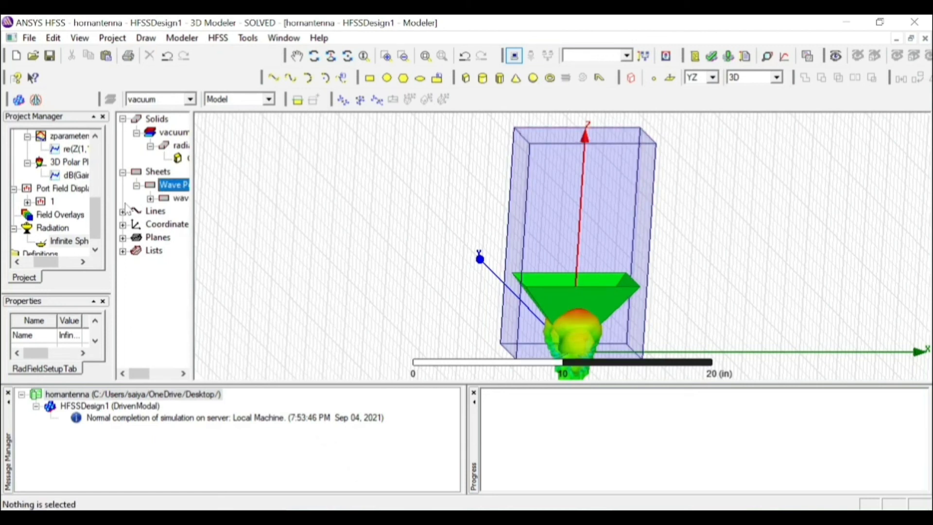
double_click(187, 187)
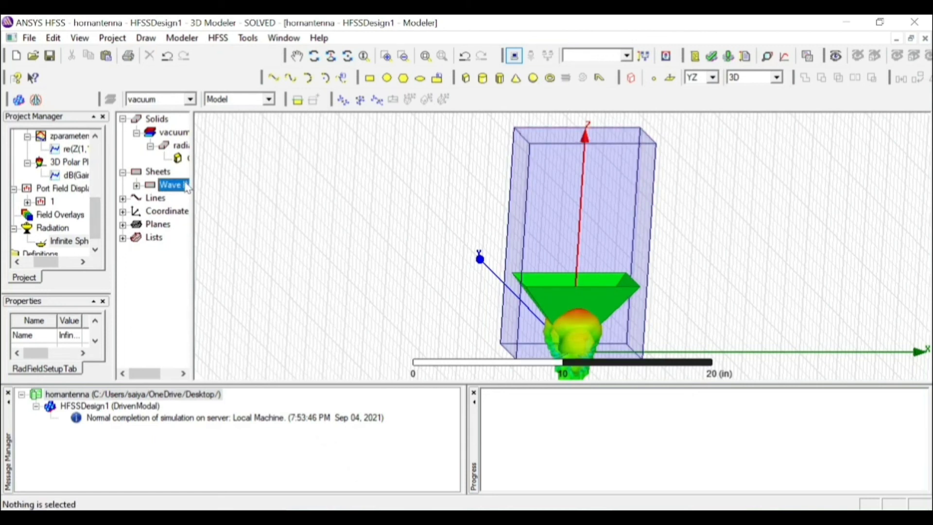
left_click(137, 186)
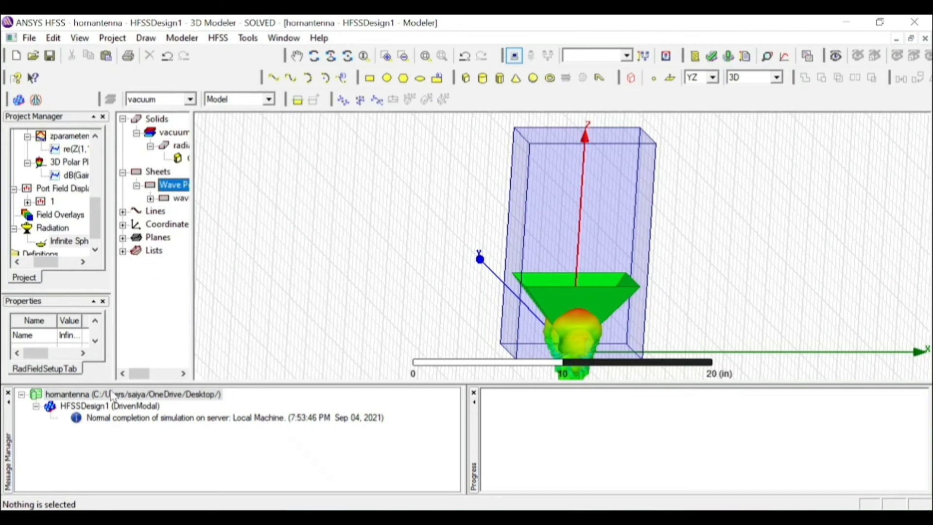
left_click_drag(194, 260, 238, 263)
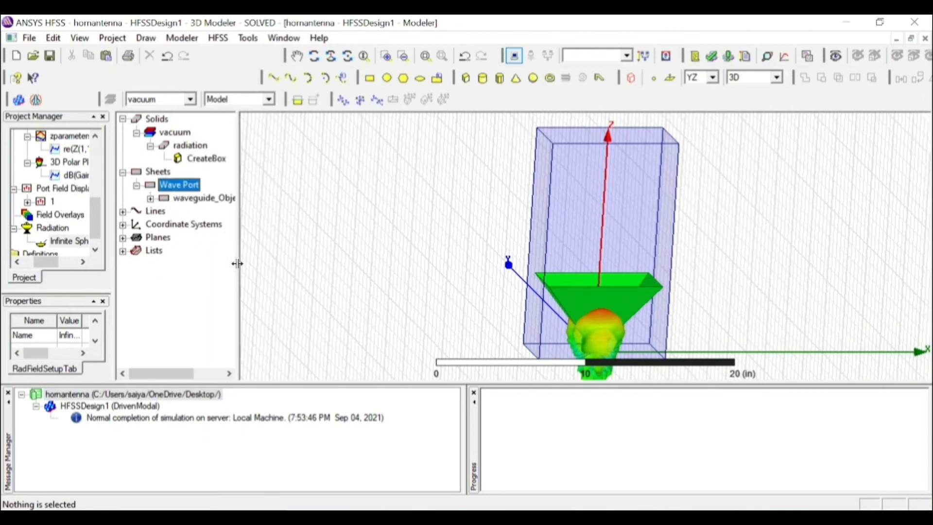
left_click(150, 199)
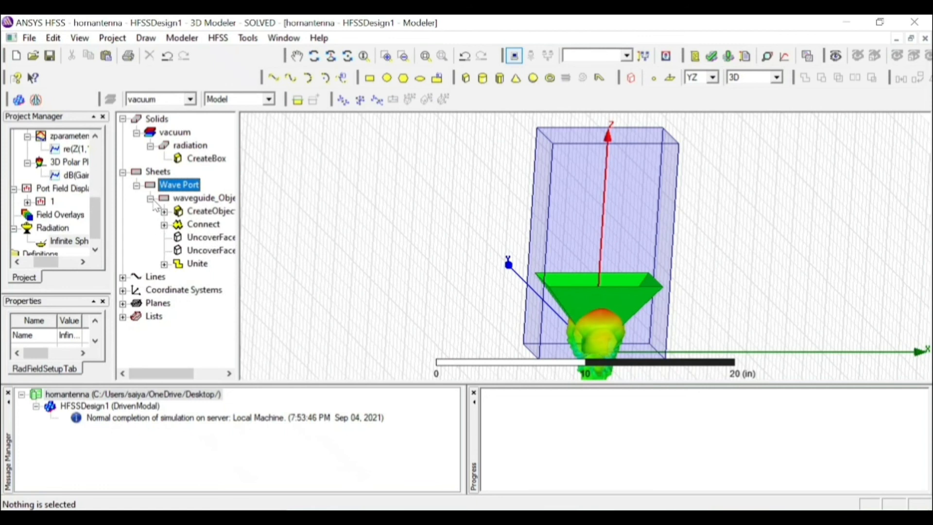
left_click(181, 202)
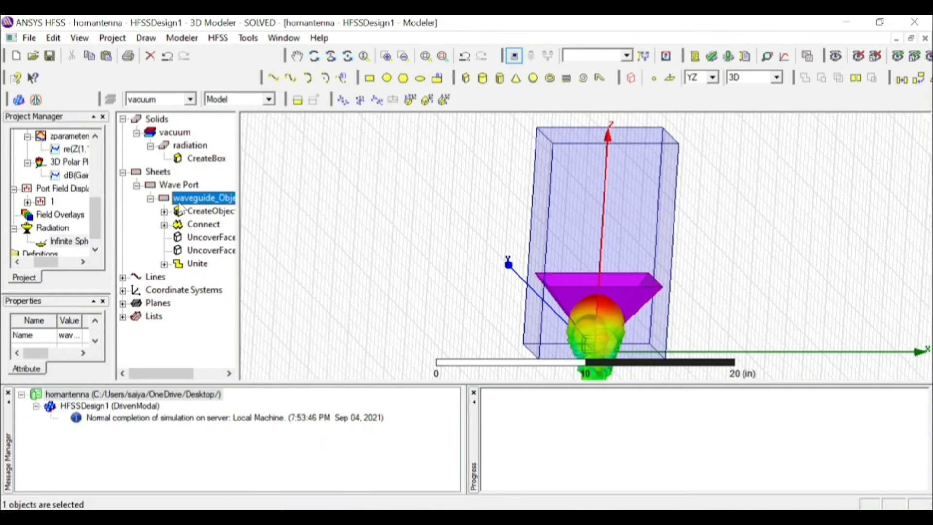
left_click(182, 38)
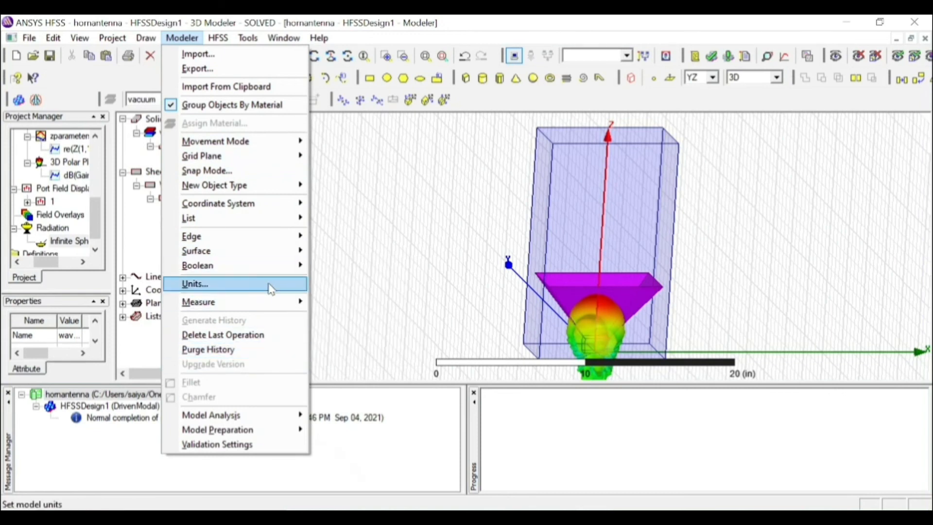
mouse_move(287, 156)
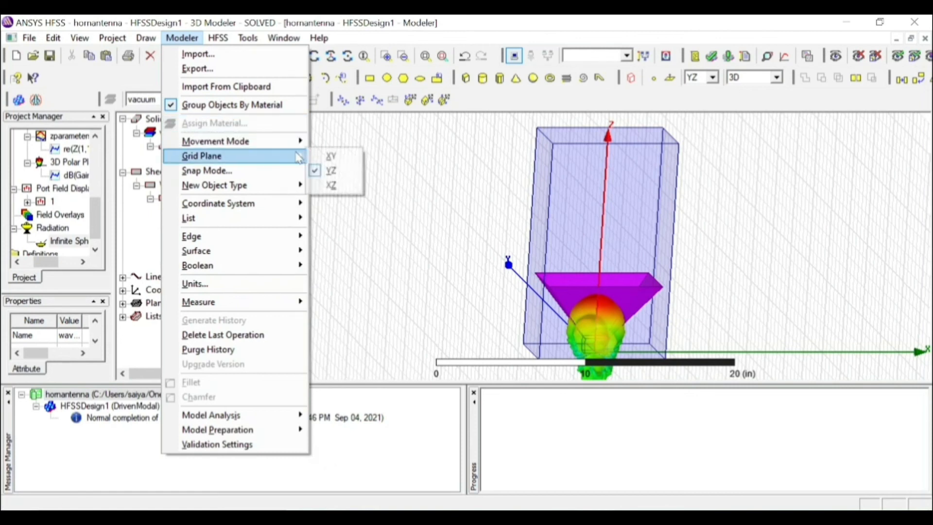
left_click(349, 177)
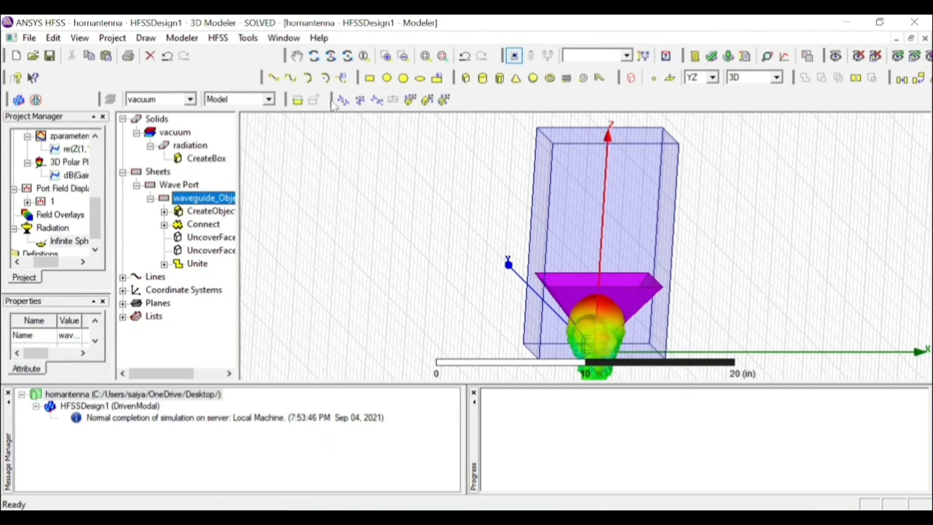
Select both the radiation box and the horn, and create a Mag_E field plot in AllObjects for Setup1 : LastAdaptive at 5GHz and 0deg phase
left_click(218, 38)
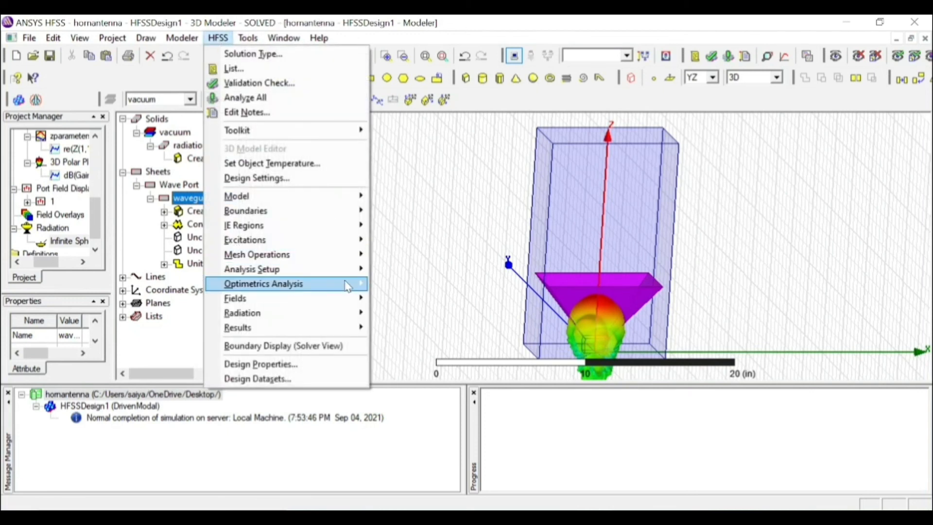
mouse_move(345, 298)
mouse_move(436, 307)
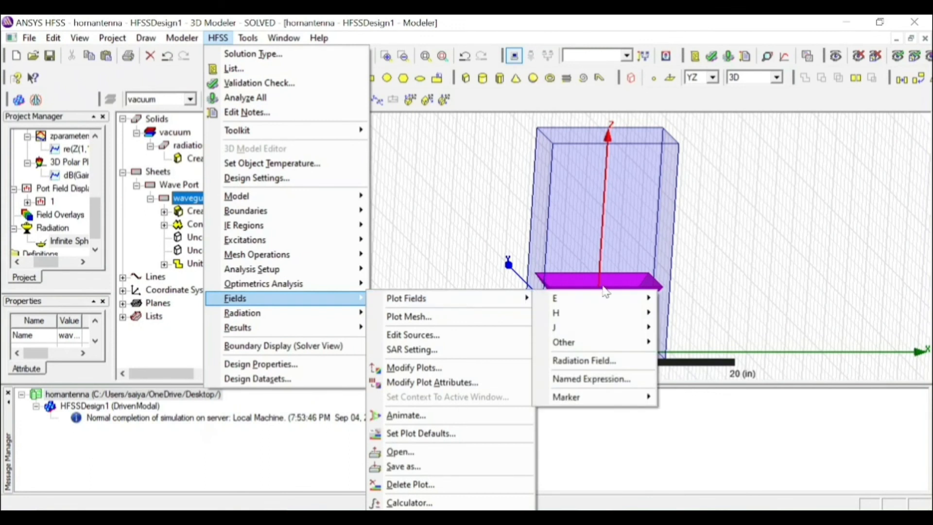
left_click(604, 294)
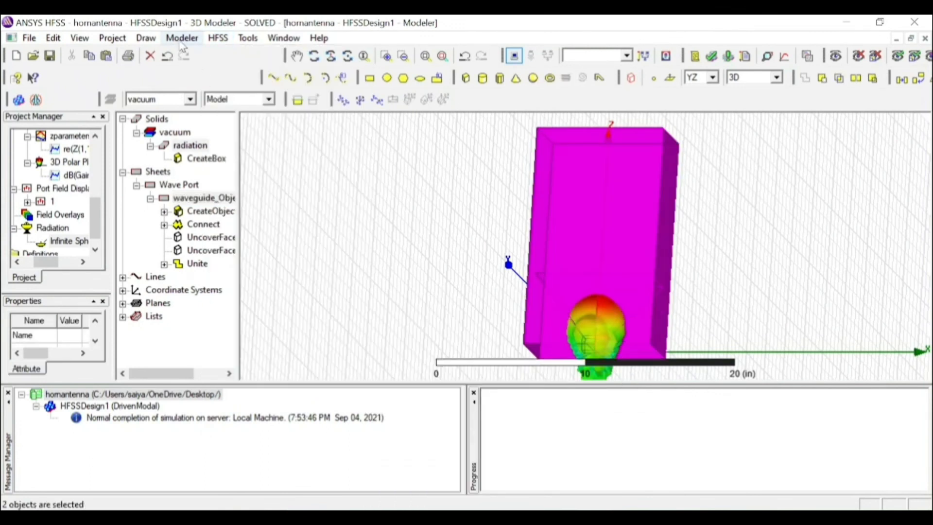
left_click(218, 38)
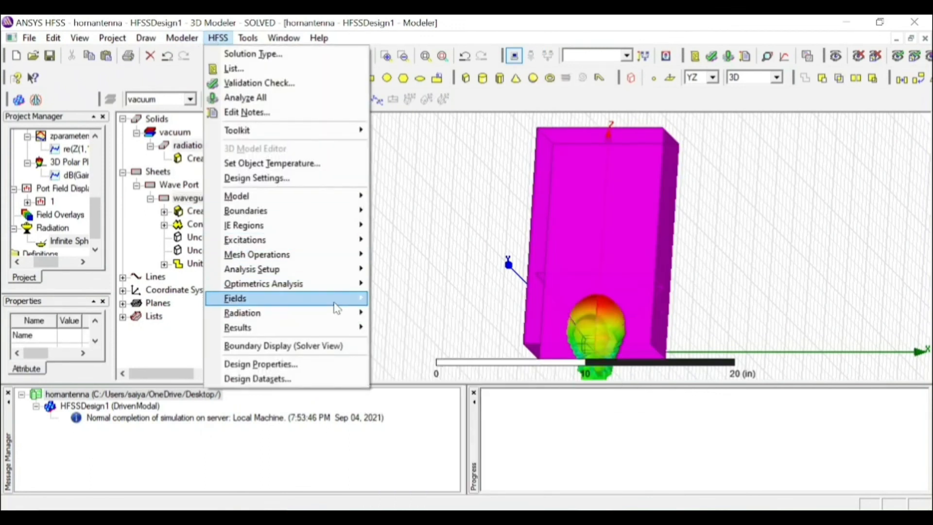
mouse_move(335, 306)
mouse_move(437, 300)
mouse_move(579, 303)
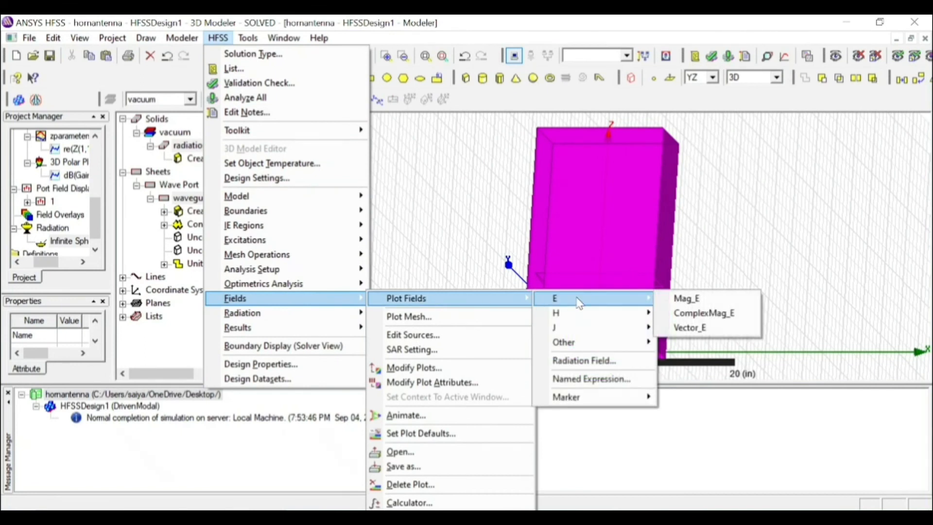
left_click(707, 300)
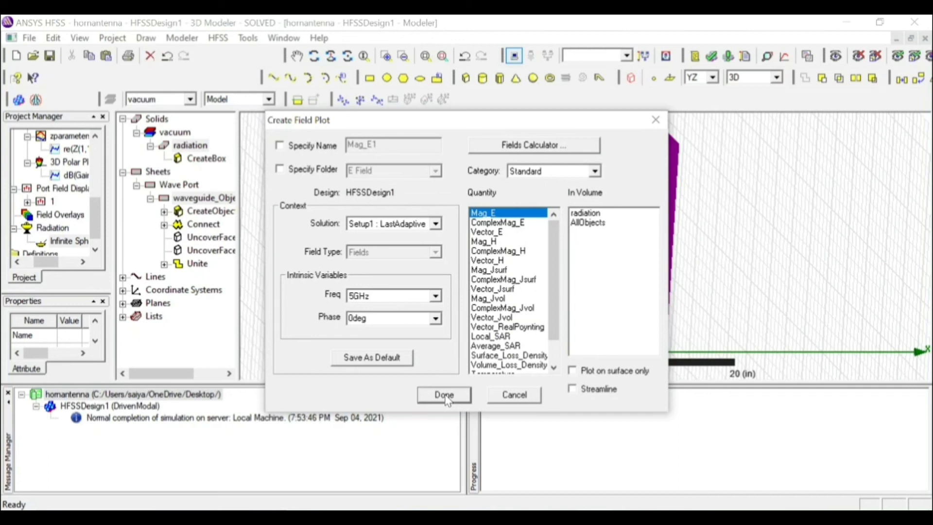
left_click(598, 225)
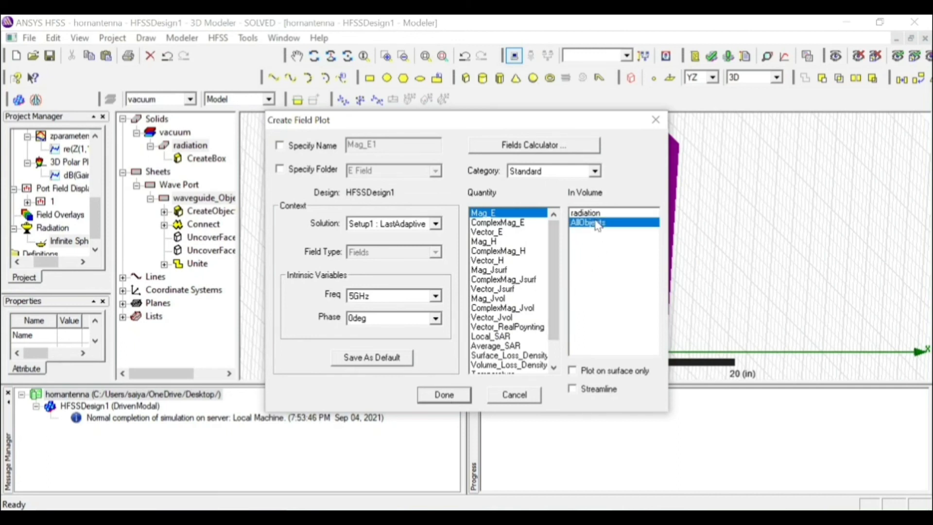
left_click(443, 395)
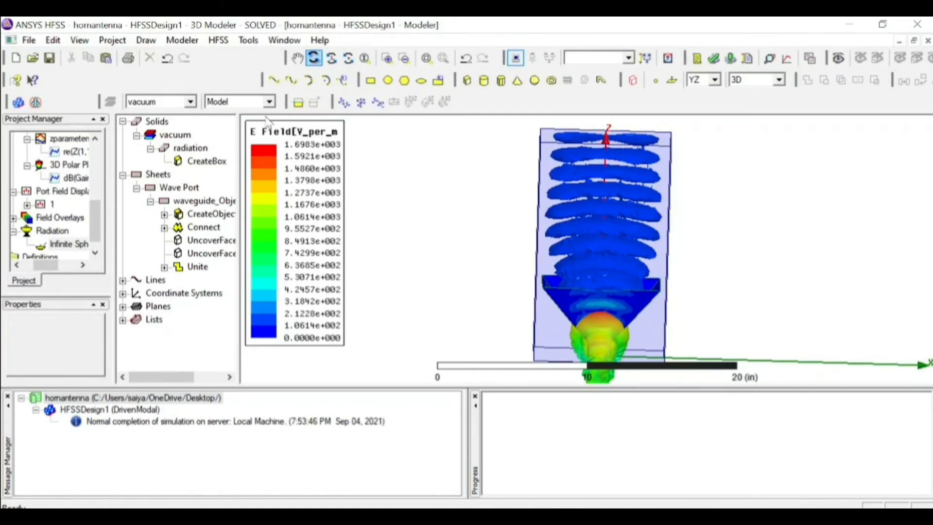
Animate the Mag_E field plot over Phase from 0deg to 170deg in 17 steps, watch it play, and close the animation
left_click(95, 252)
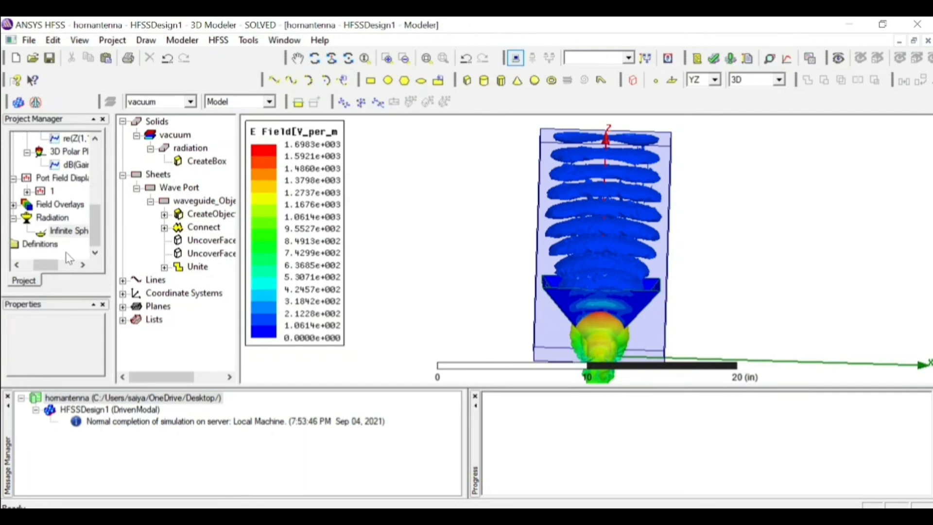
left_click(62, 230)
left_click(14, 204)
left_click(27, 218)
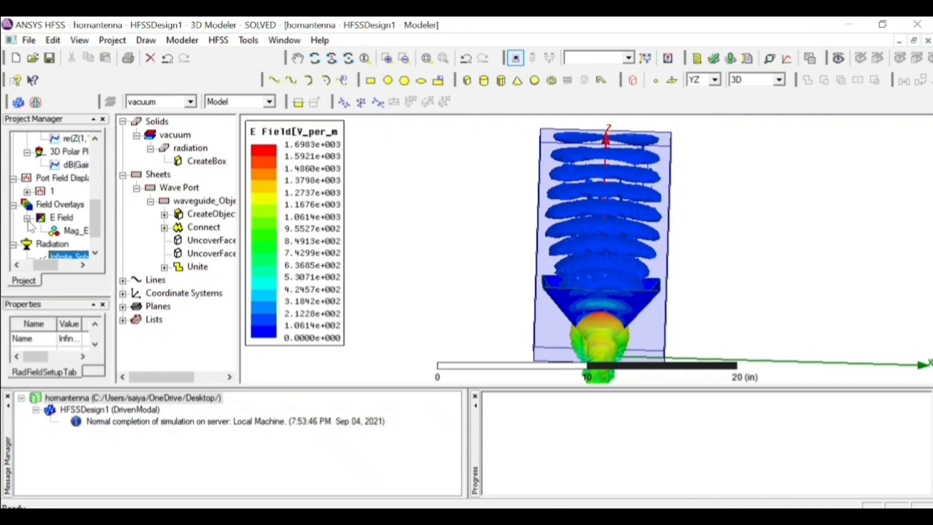
left_click(60, 235)
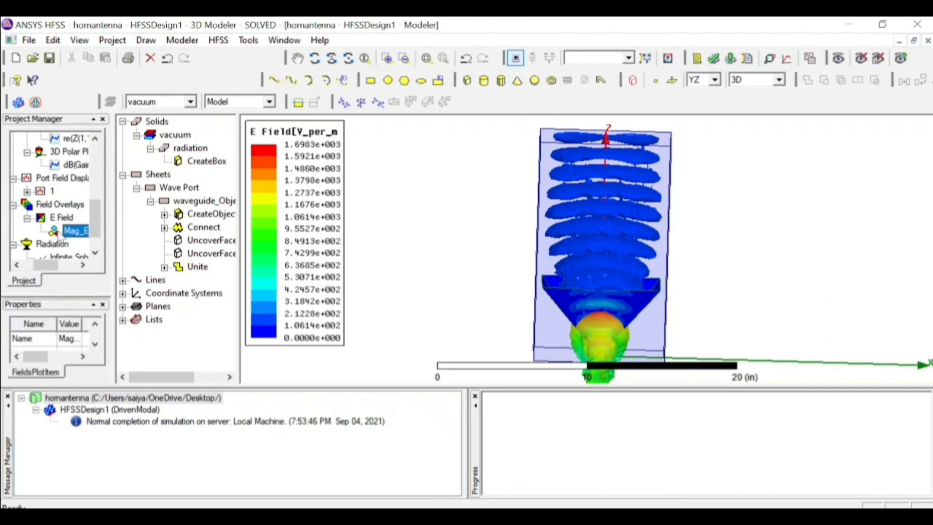
right_click(60, 235)
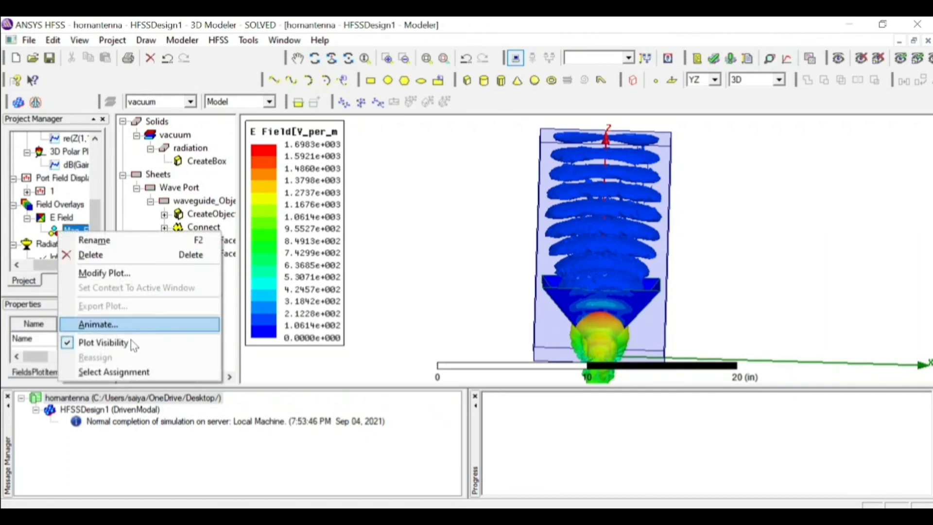
left_click(130, 324)
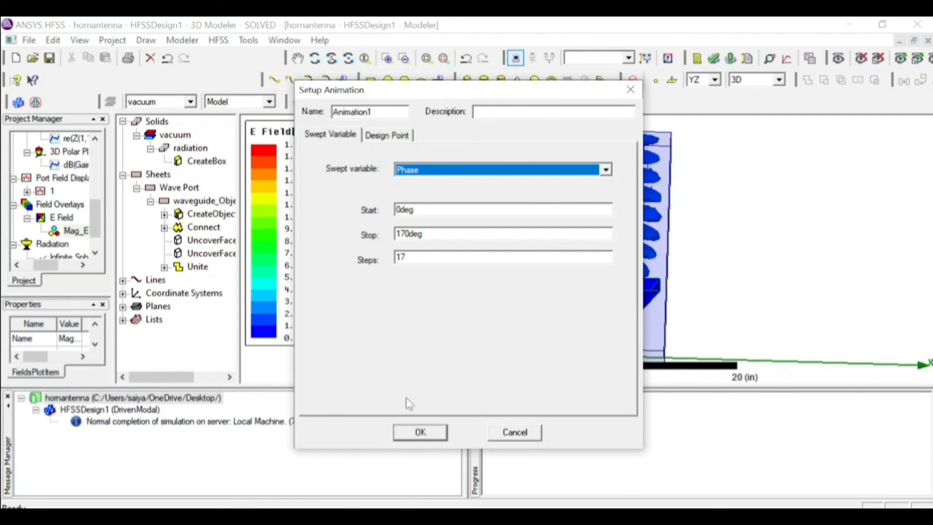
left_click(416, 432)
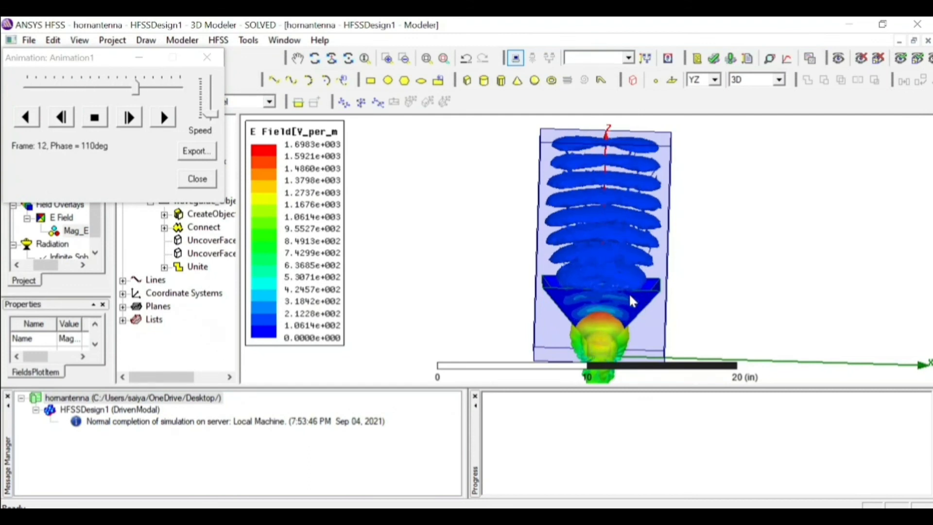
left_click(201, 181)
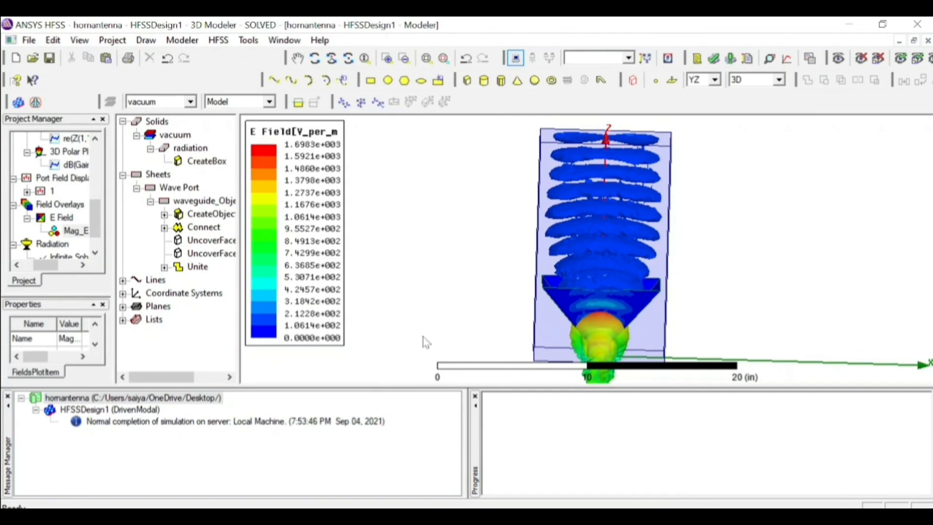